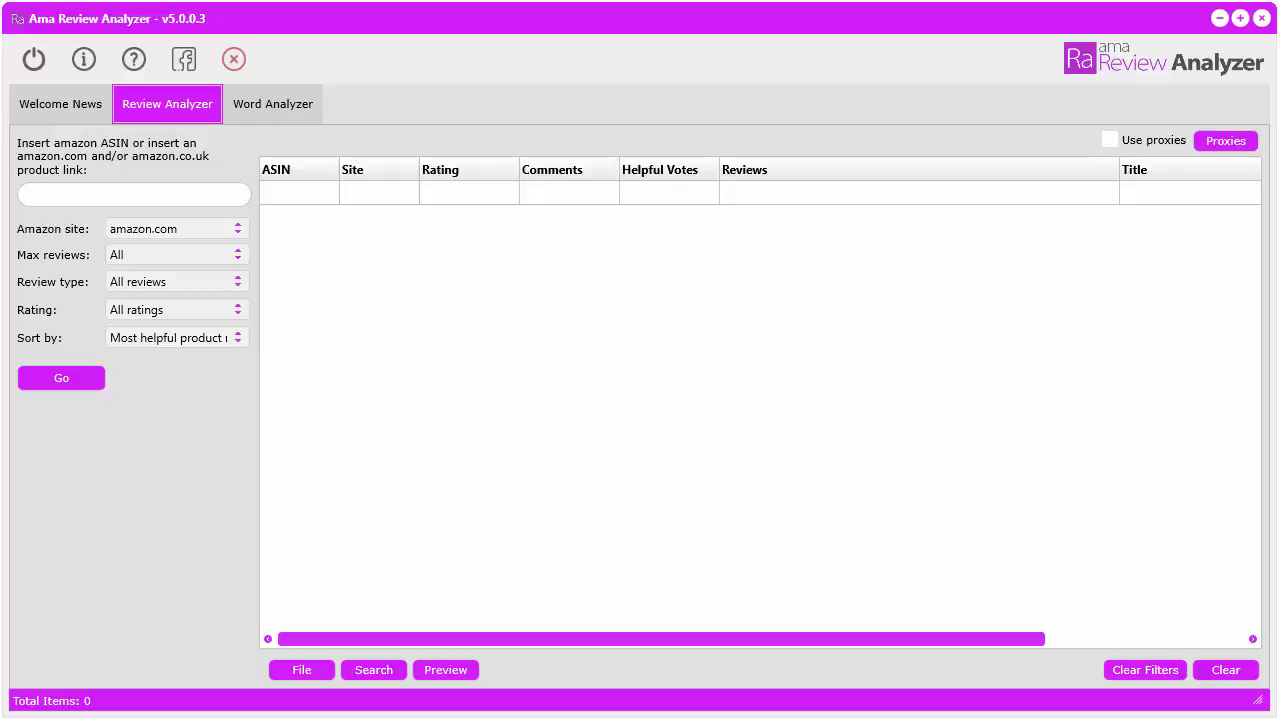
Switch to the browser and copy the ASIN B00HLPXL80 from the Ekogrips BBQ Grilling Gloves product information on Amazon
key(alt+Tab)
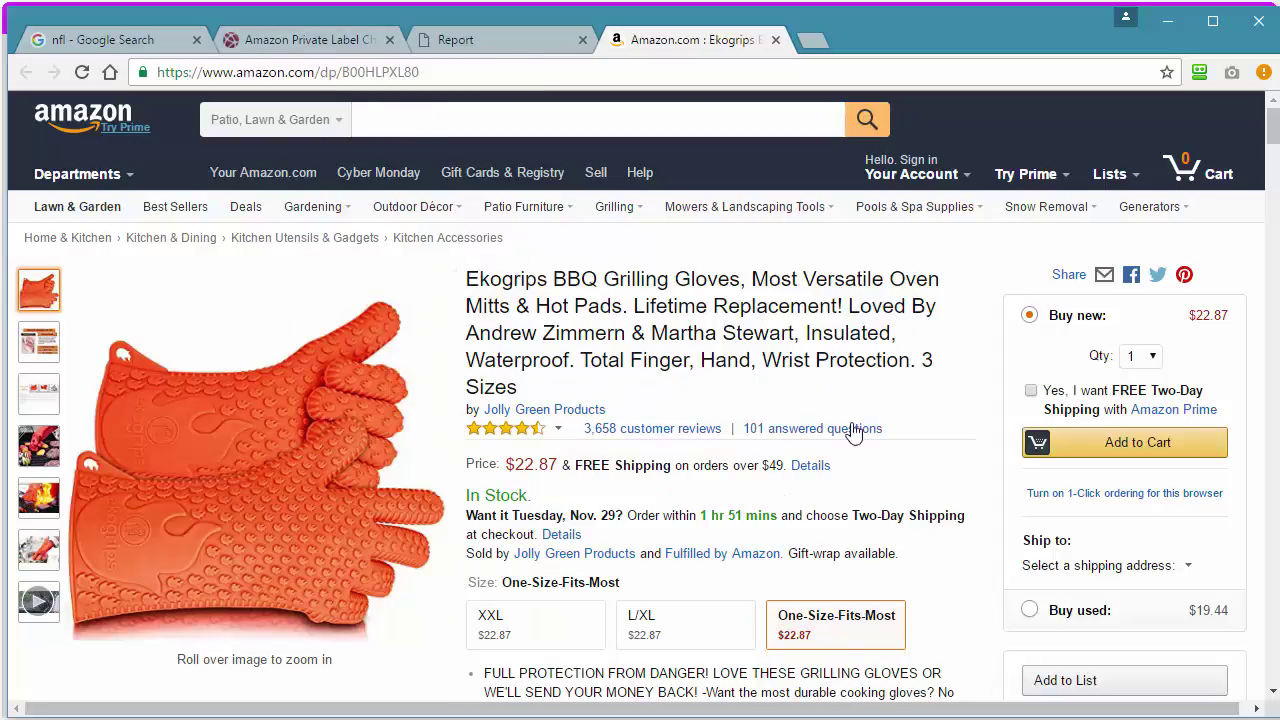
scroll(800, 505, down, 8)
scroll(800, 505, down, 7)
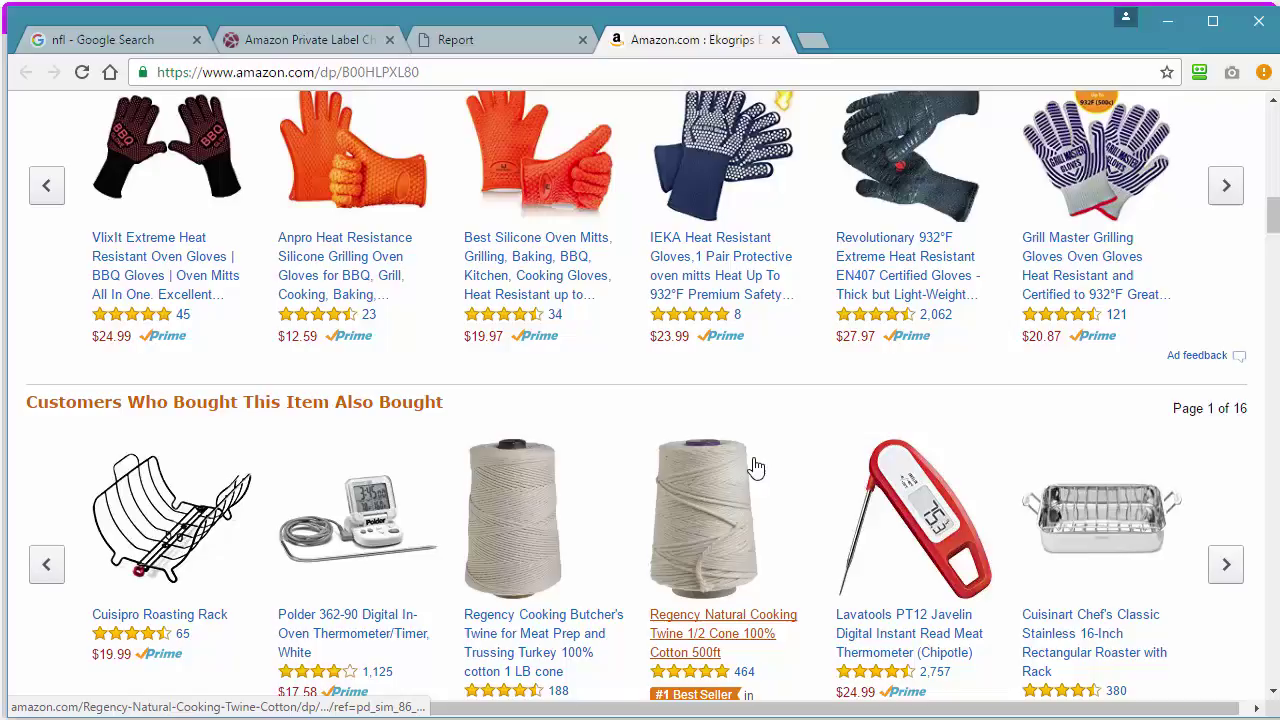
click(463, 70)
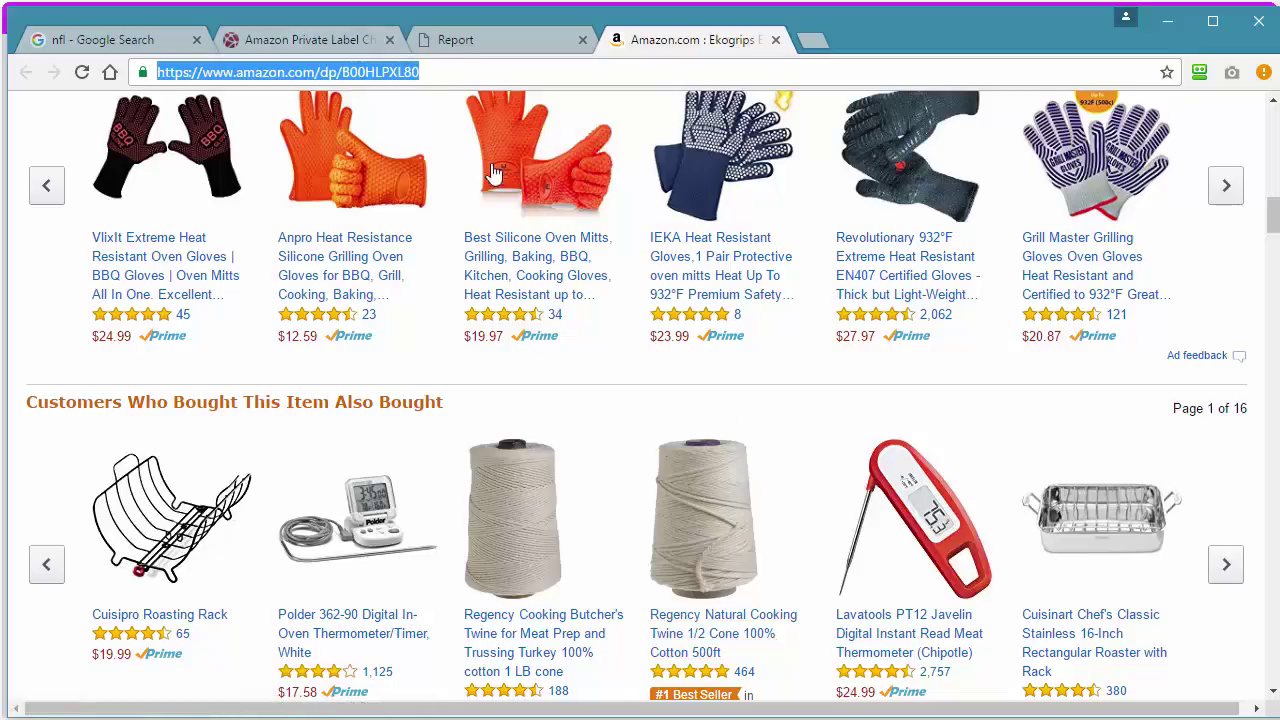
scroll(640, 595, down, 15)
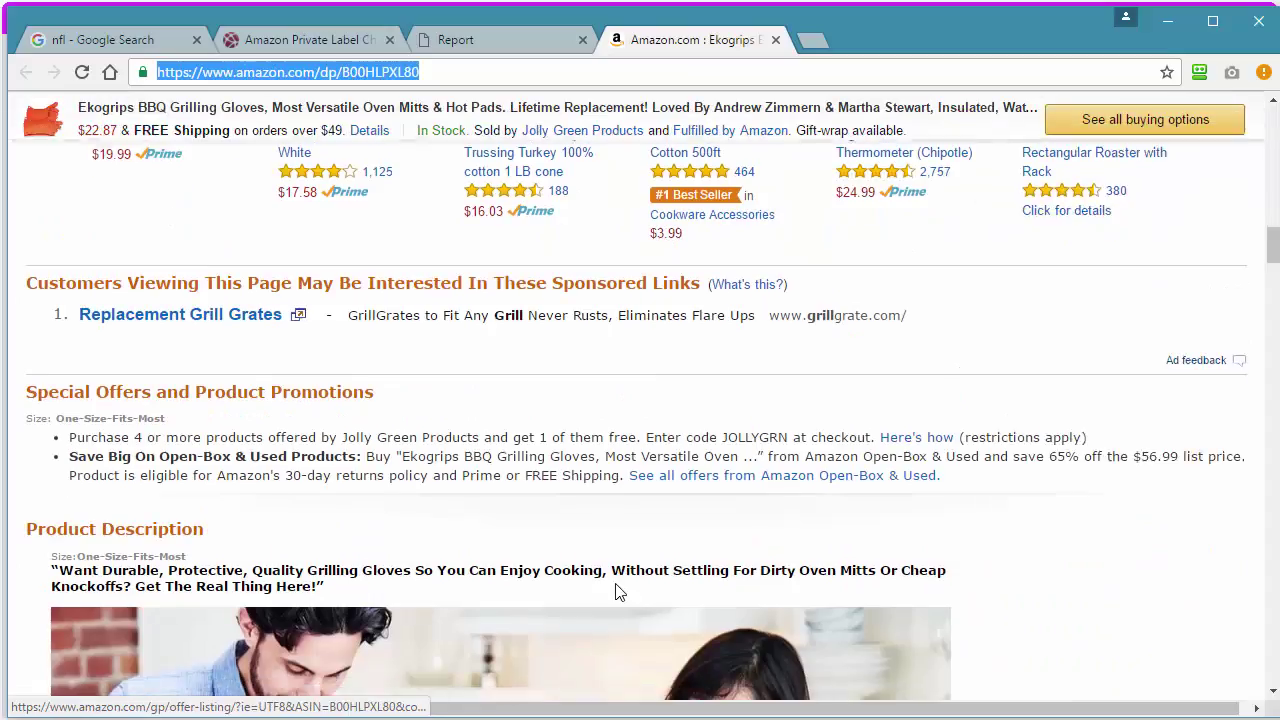
scroll(616, 585, down, 12)
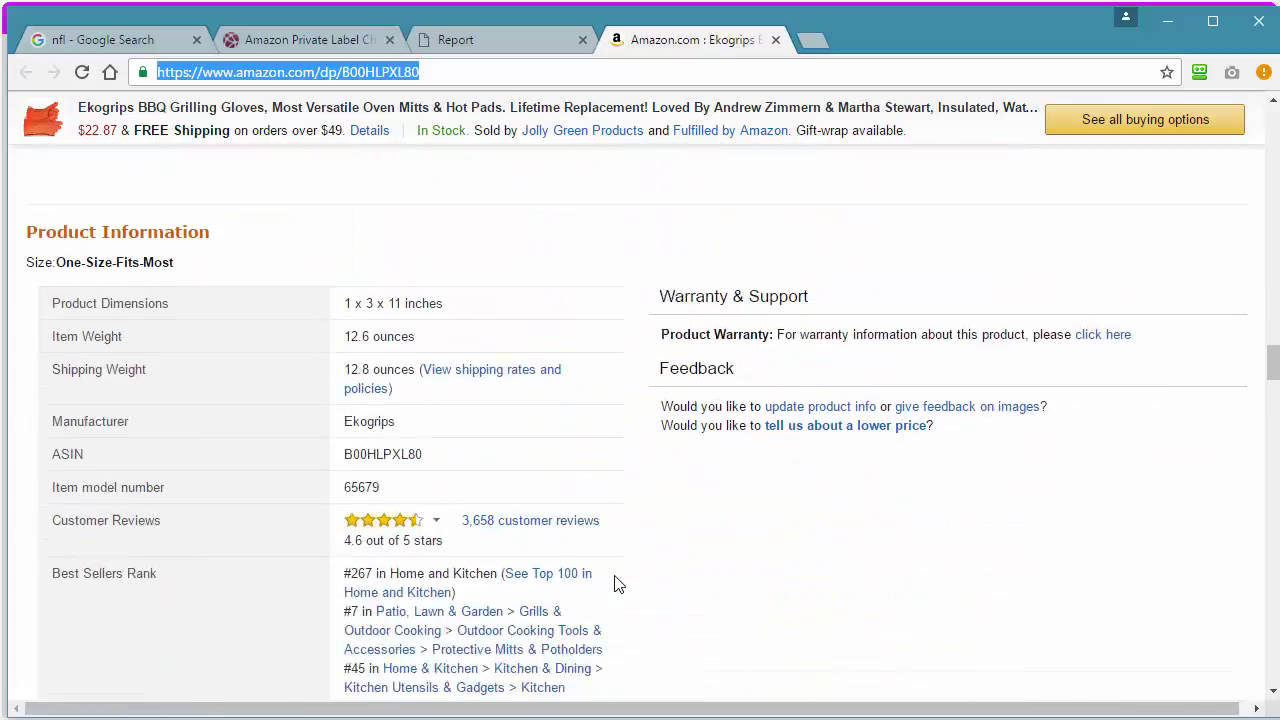
scroll(616, 585, up, 4)
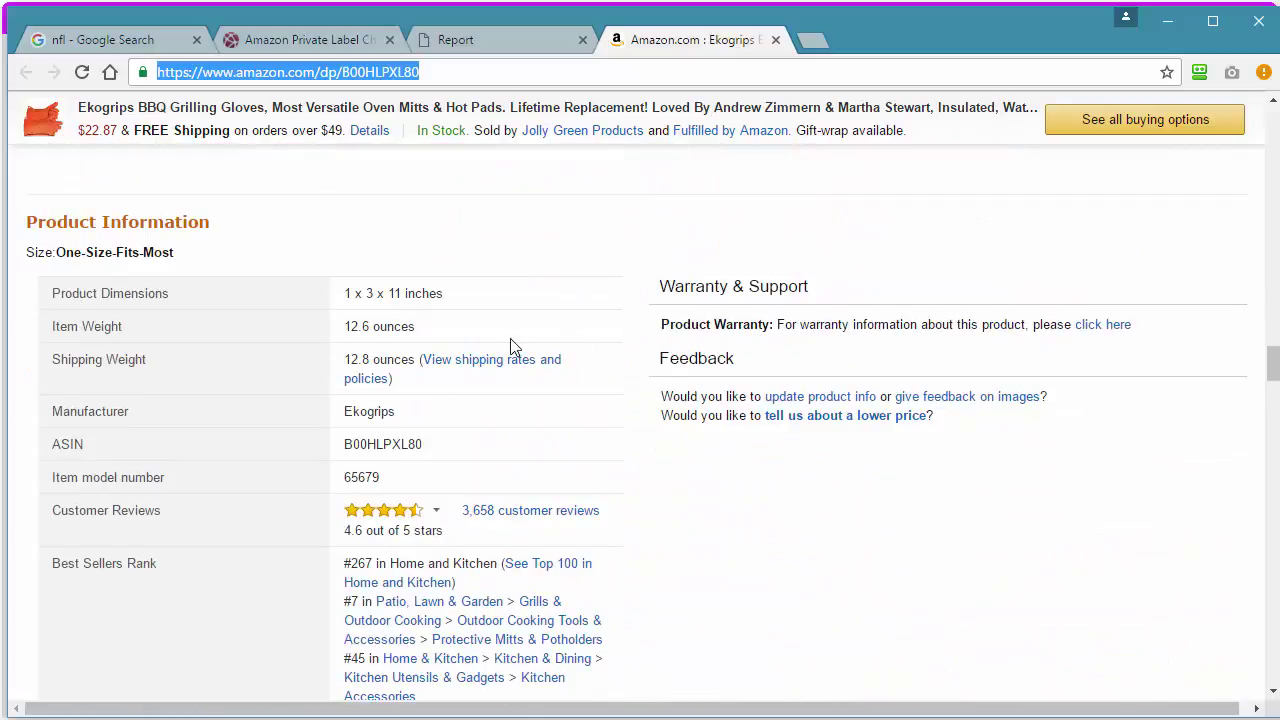
double_click(388, 440)
right_click(388, 443)
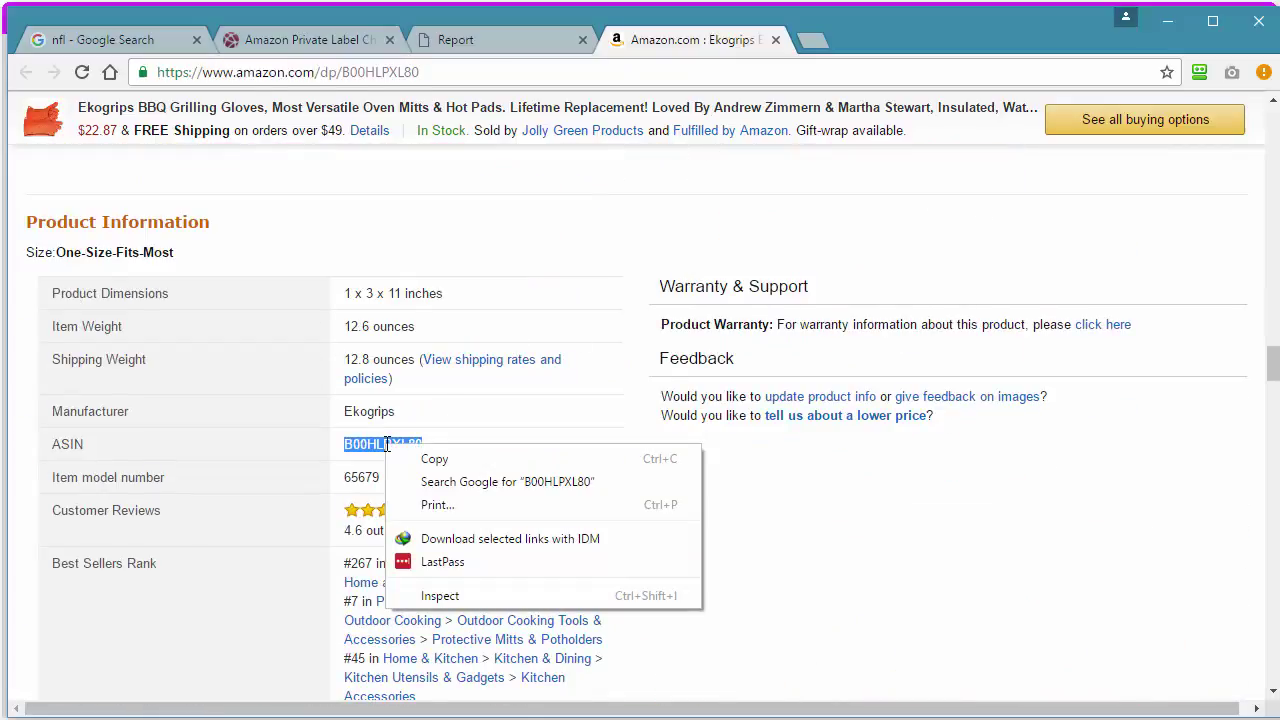
click(436, 459)
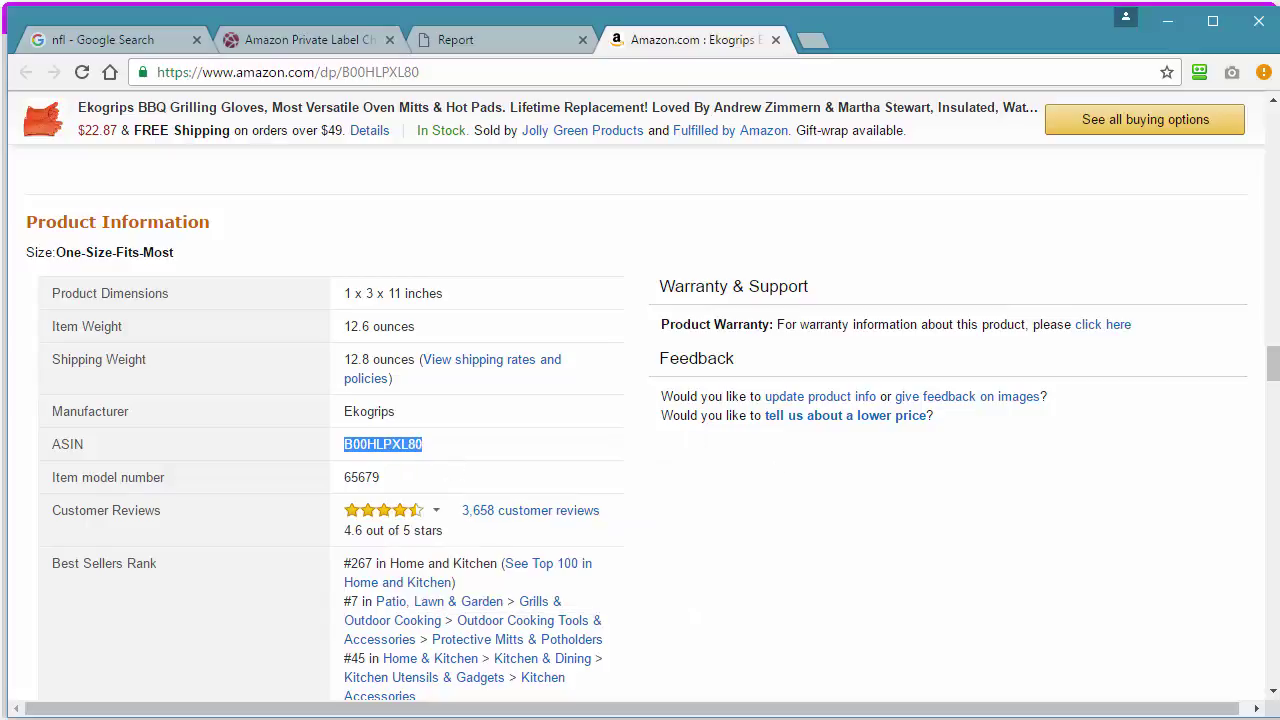
Examine the remaining Grills and Outdoor Cooking products in the Top Product Analyzer report in the browser
key(alt+Tab)
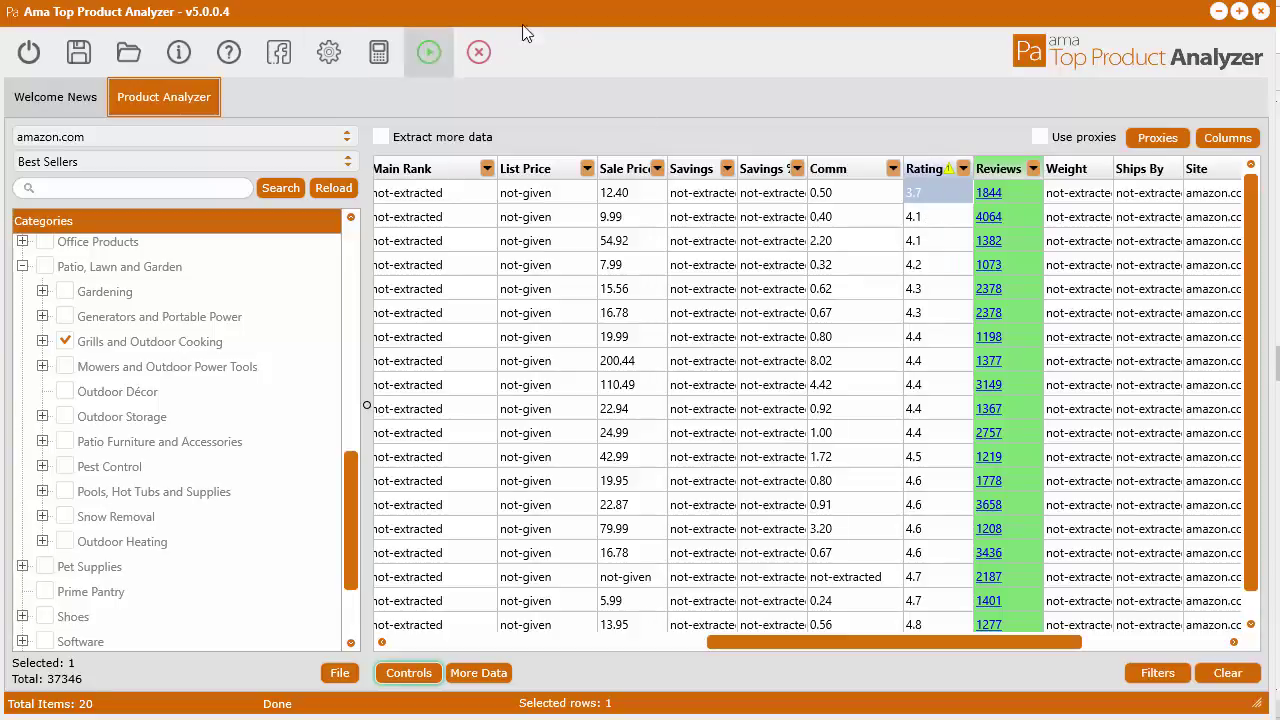
click(1218, 12)
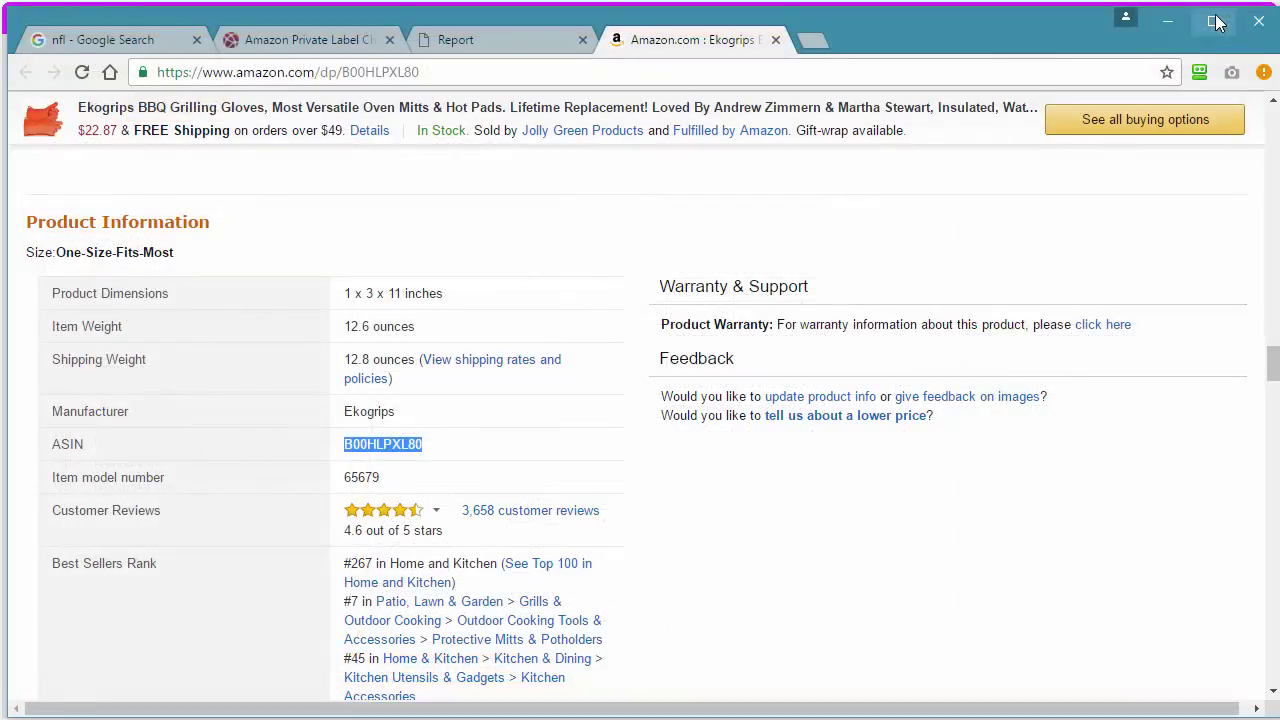
click(545, 32)
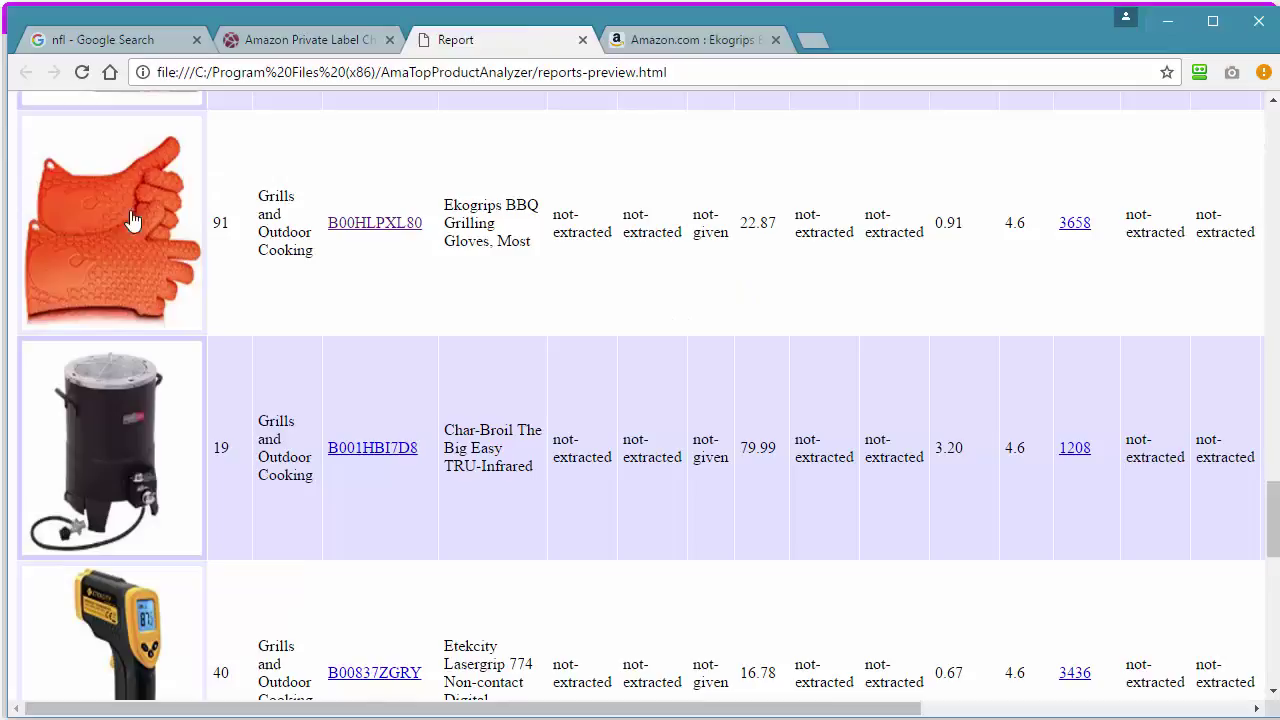
scroll(757, 429, down, 4)
scroll(761, 474, down, 2)
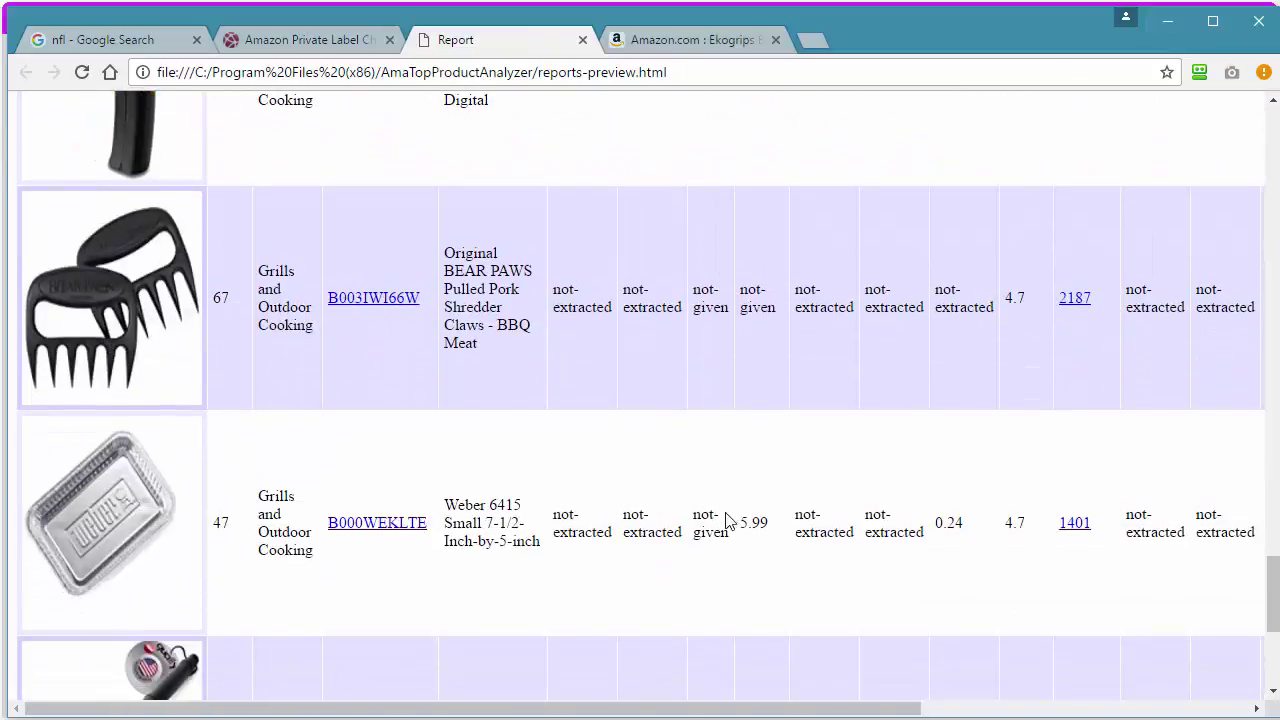
scroll(830, 503, down, 4)
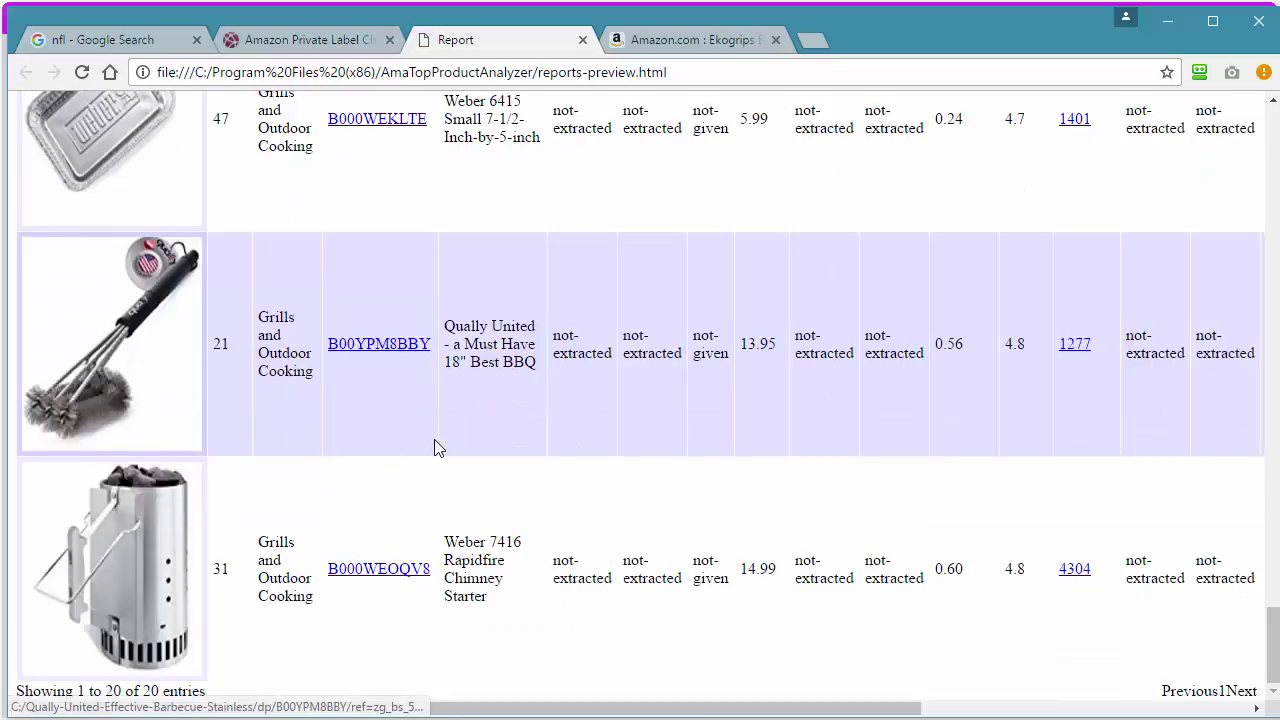
scroll(990, 422, up, 2)
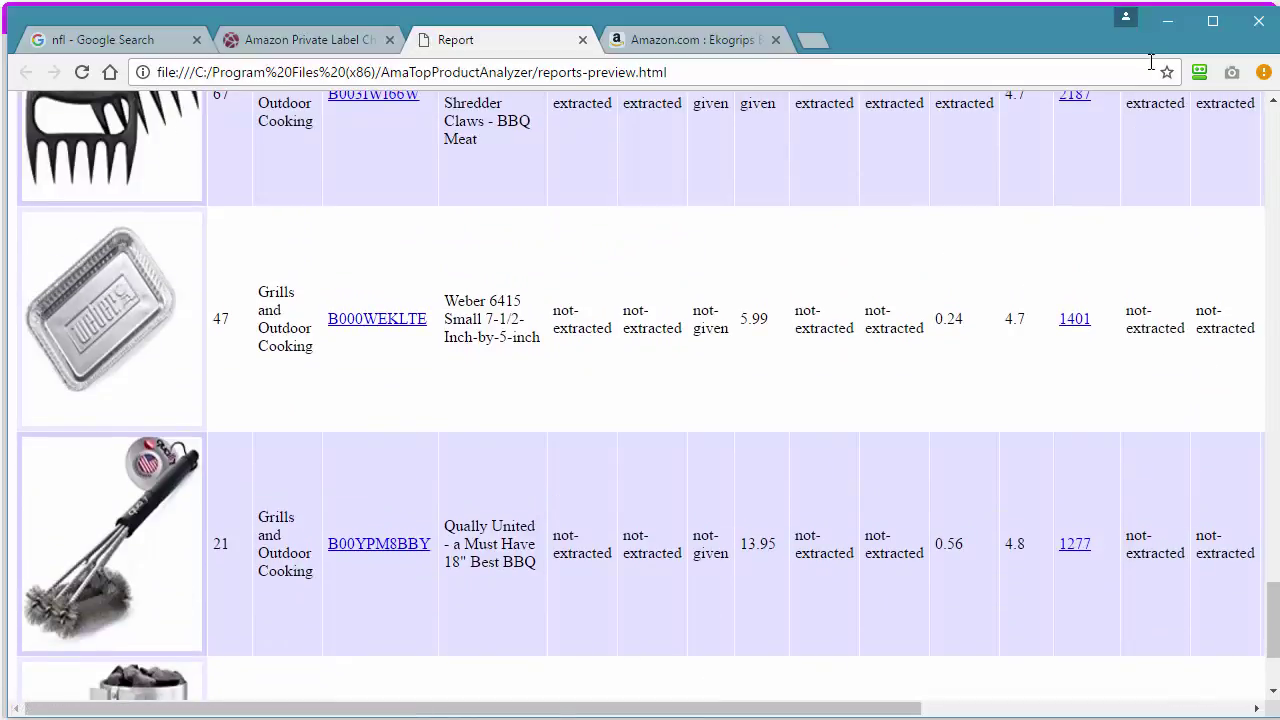
Return to Ama Review Analyzer and paste the copied ASIN B00HLPXL80 as the product to analyze
click(1168, 22)
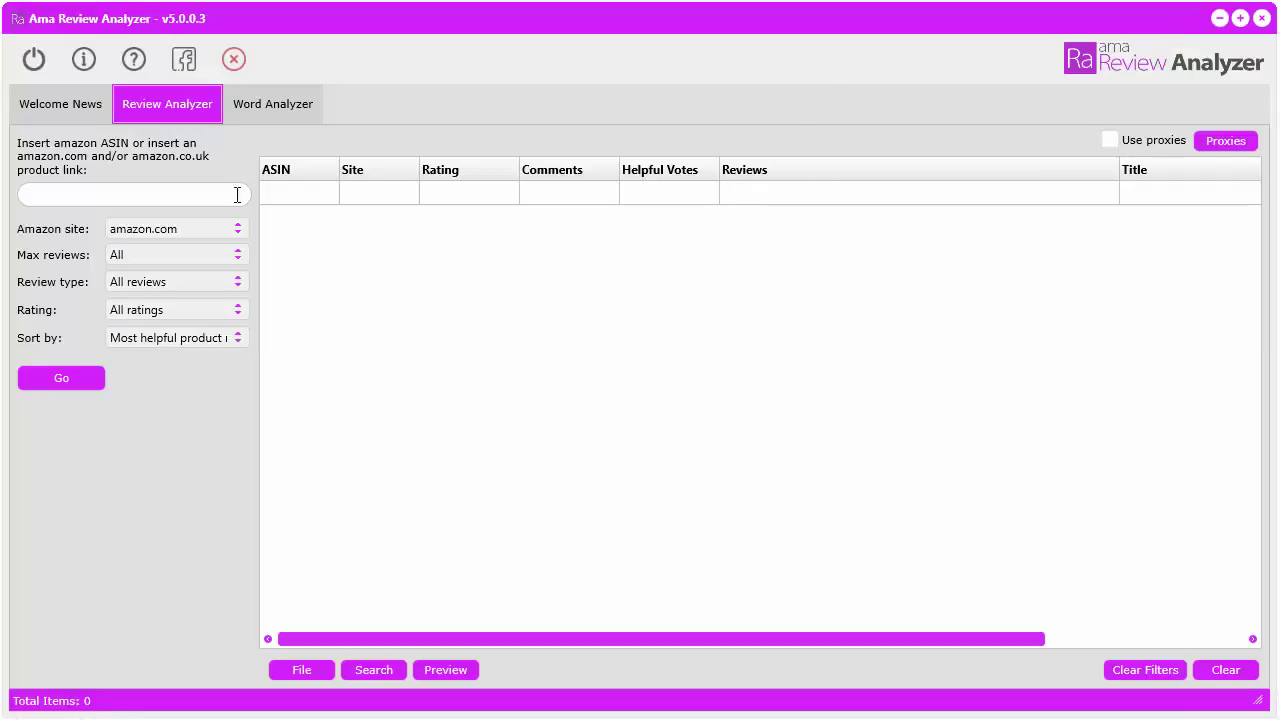
right_click(117, 194)
click(169, 254)
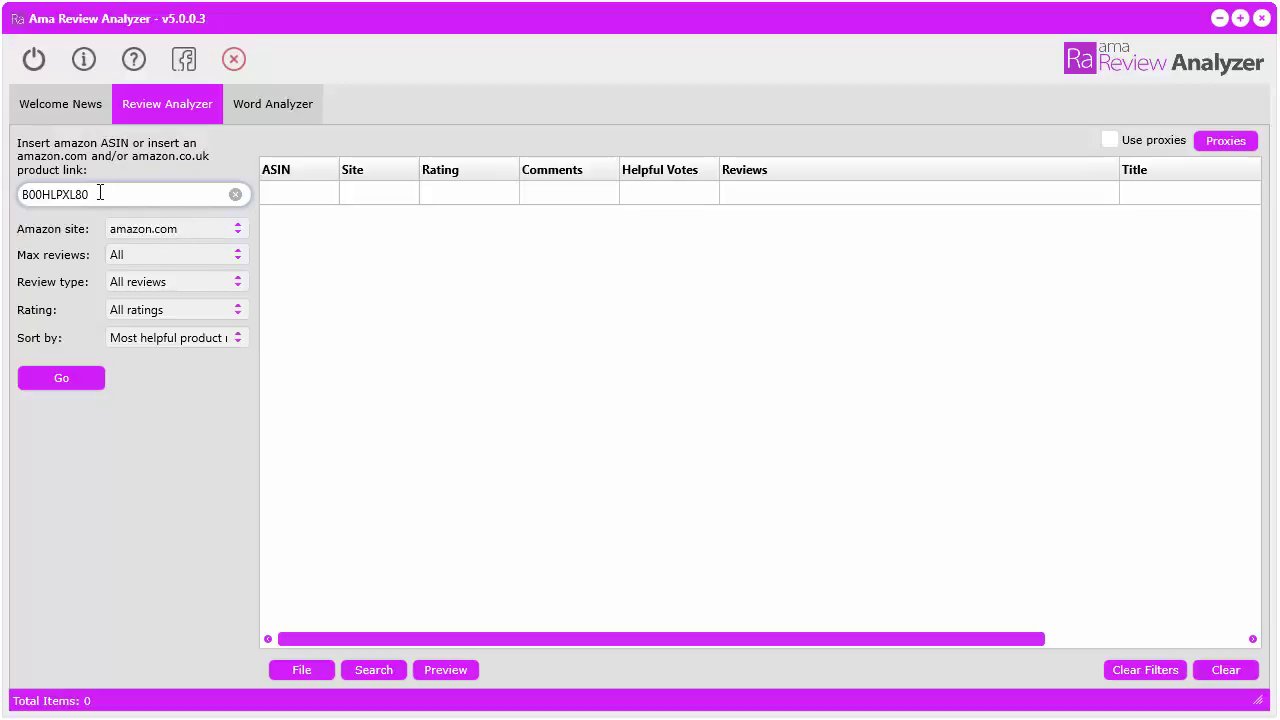
Set the rating filter to all critical, keep all reviews sorted by most helpful, and extract the product's reviews
click(176, 256)
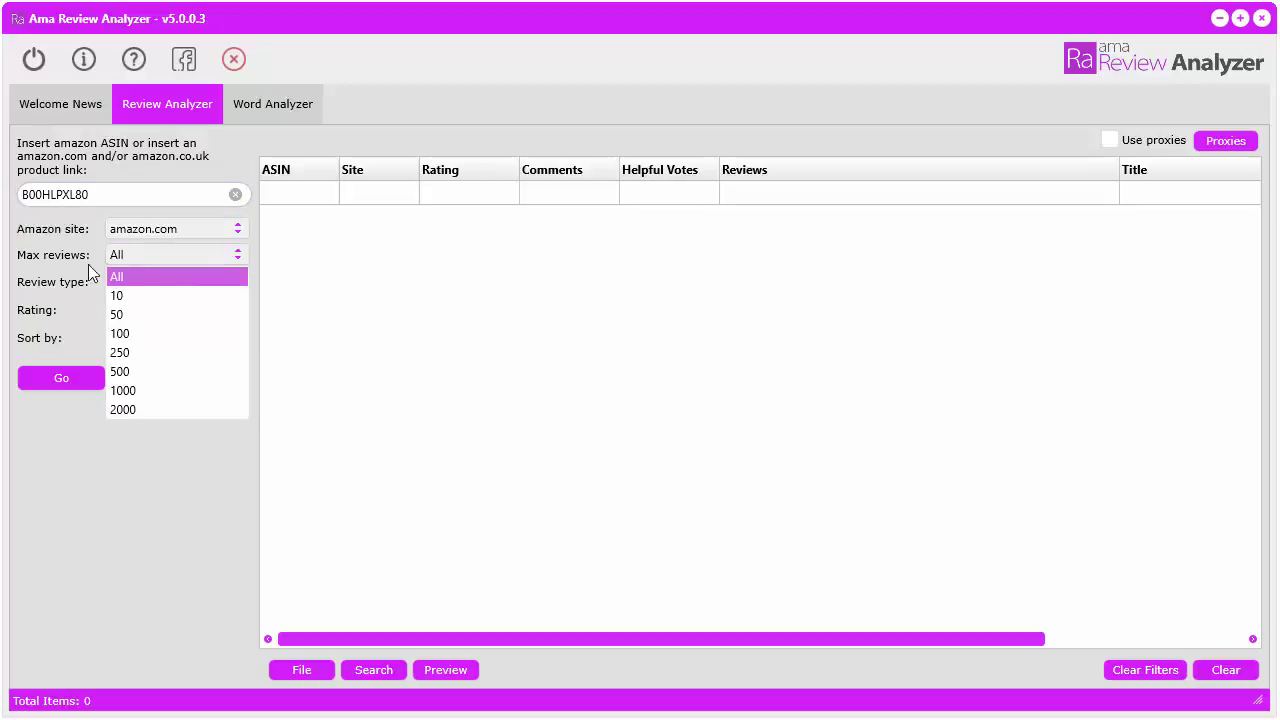
click(130, 566)
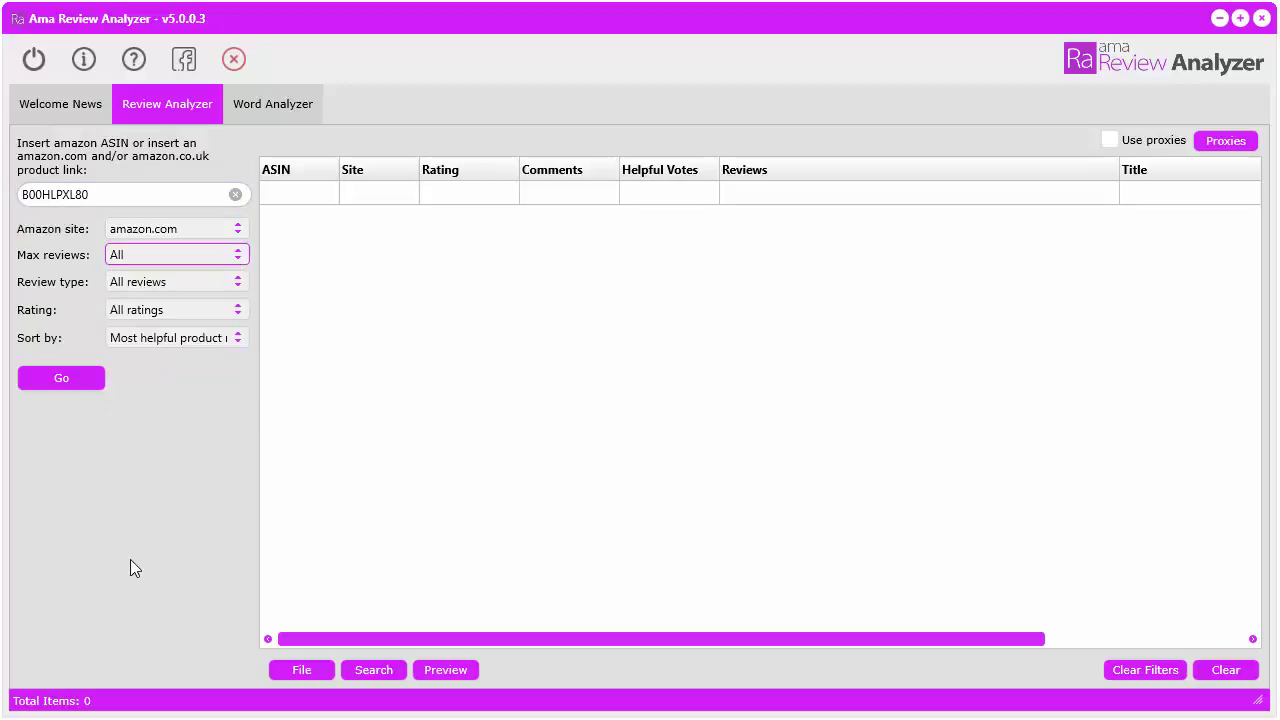
click(170, 288)
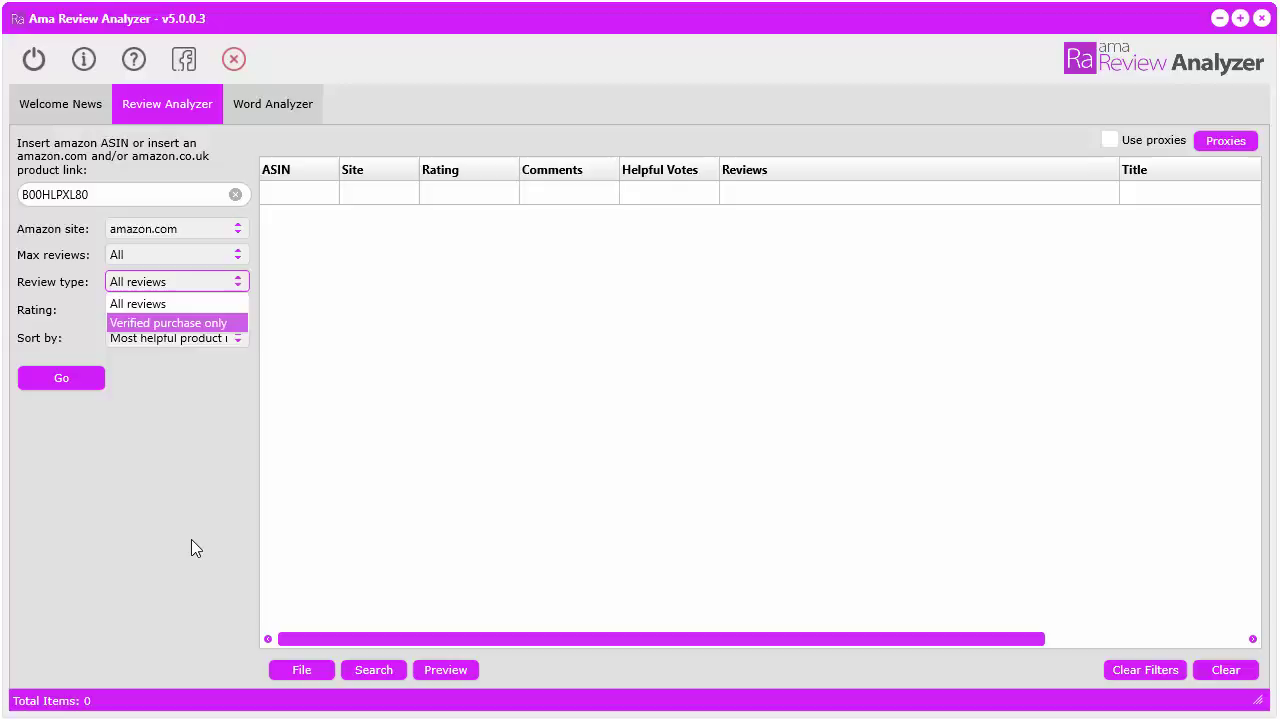
click(191, 539)
click(157, 313)
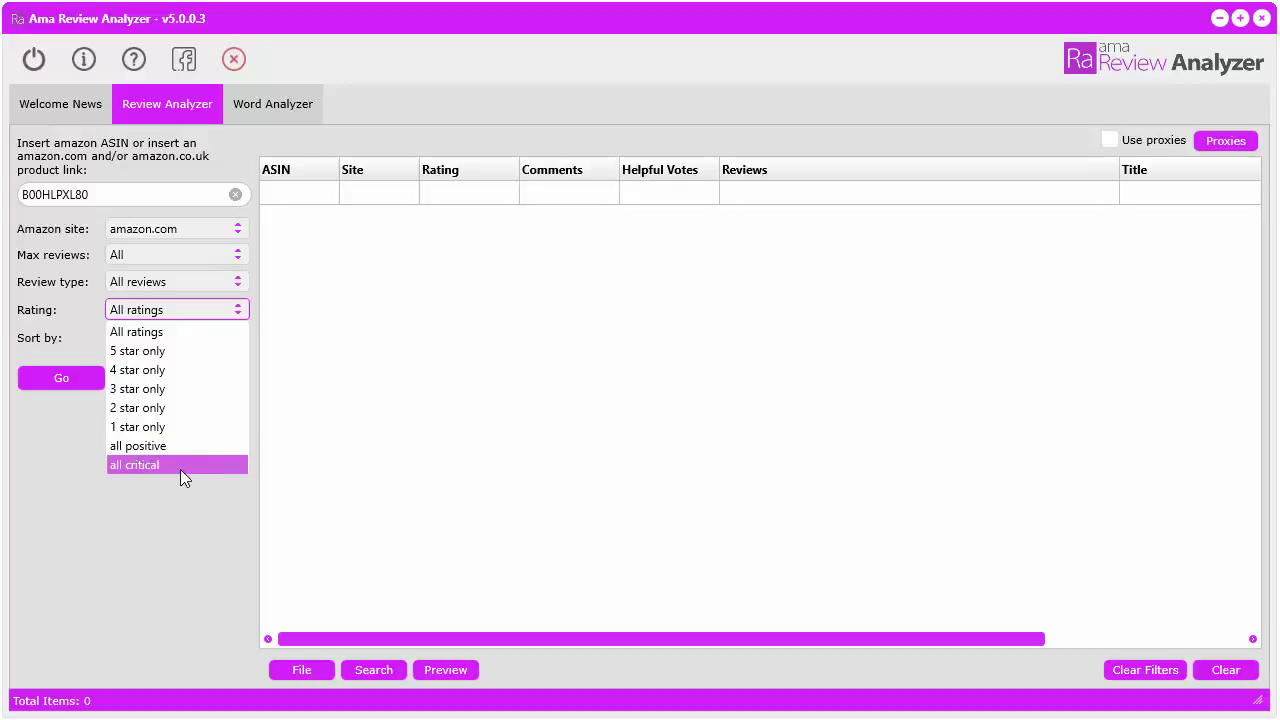
click(118, 466)
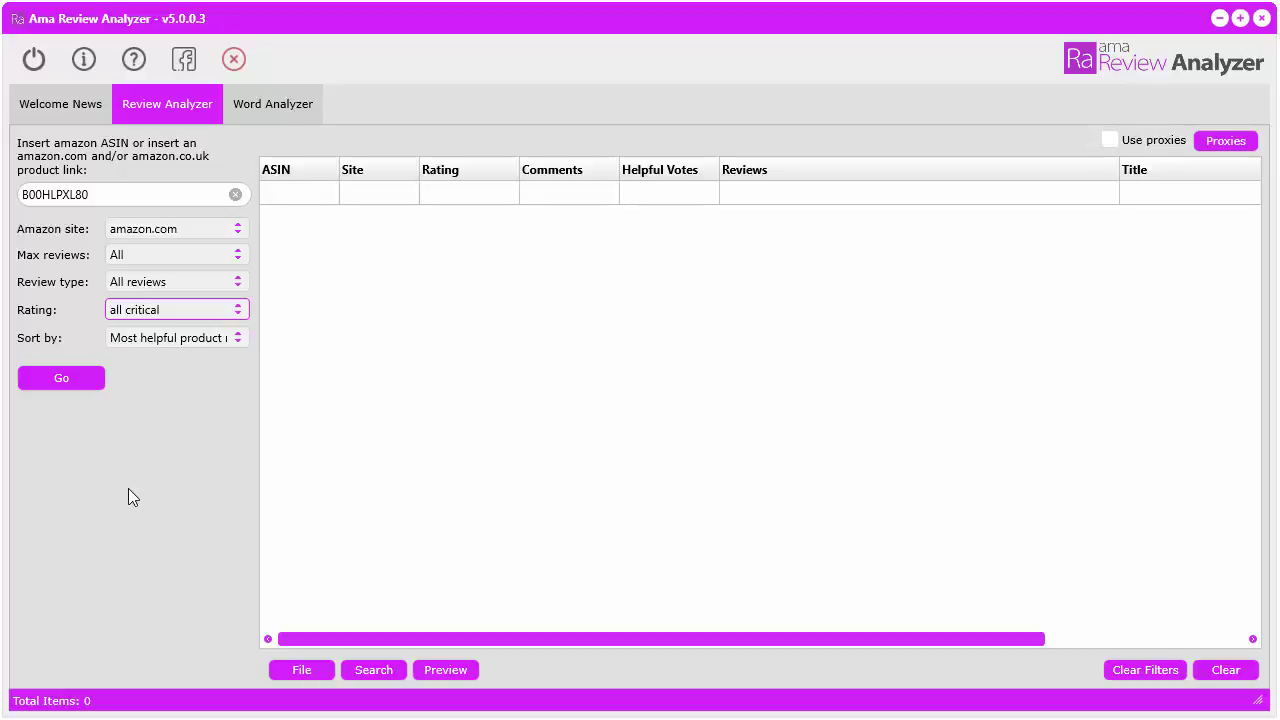
click(174, 340)
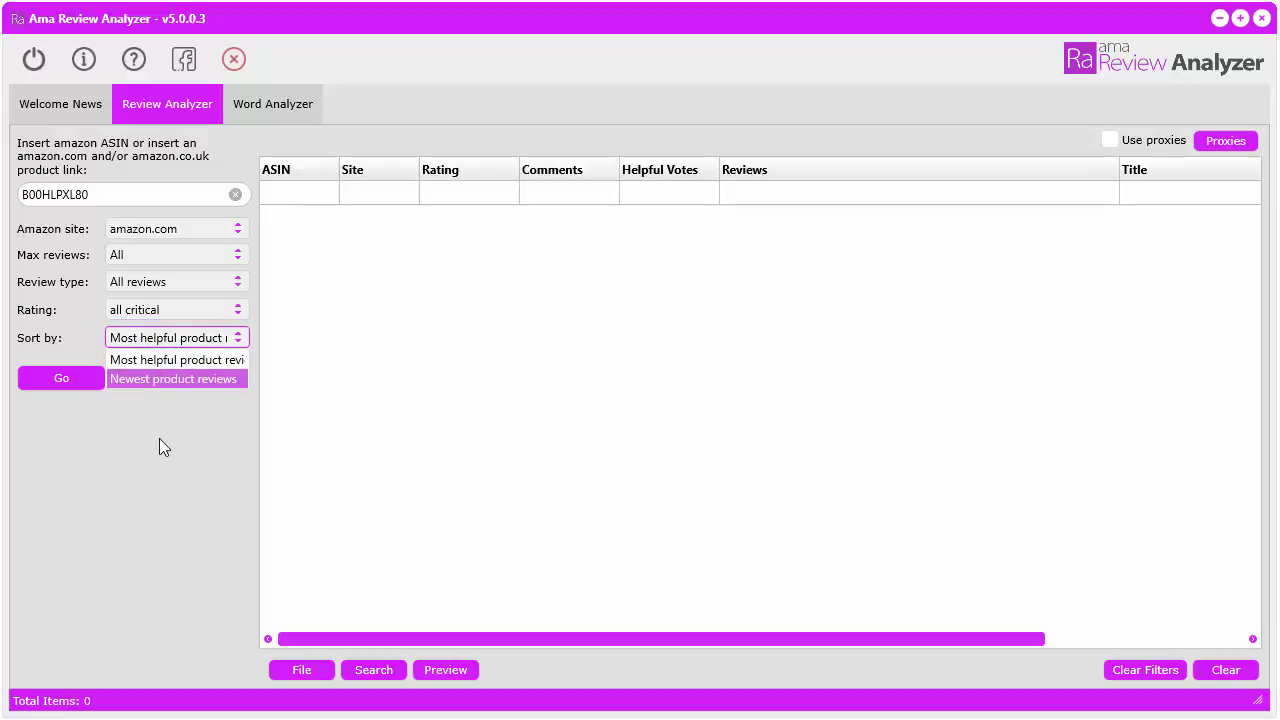
click(185, 486)
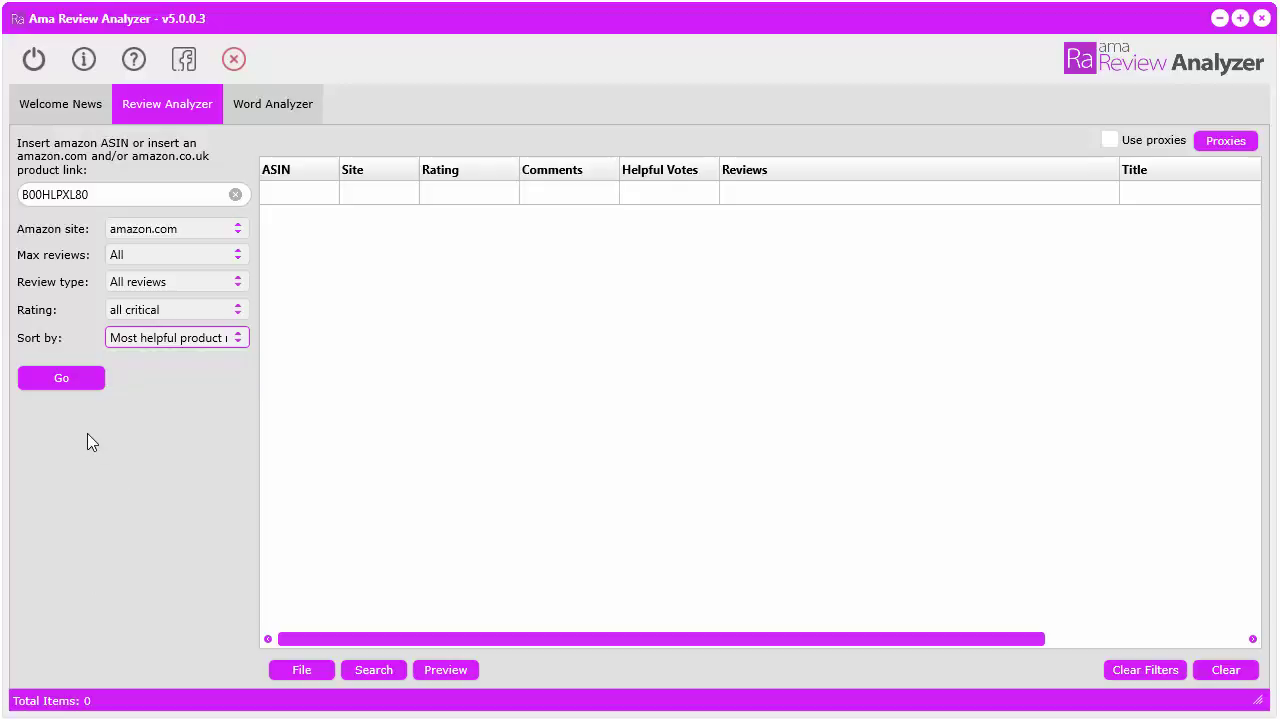
click(41, 378)
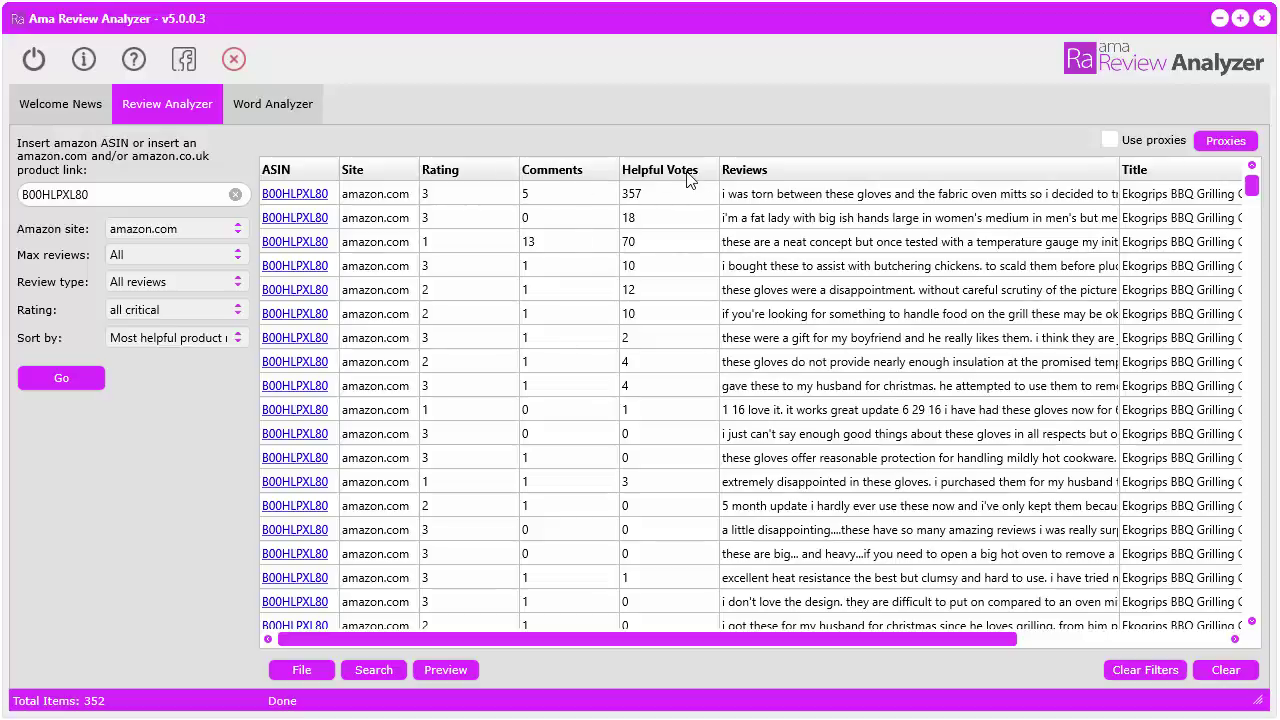
Examine the columns of the extracted review table and the available save and export options
drag(790, 635, 1010, 635)
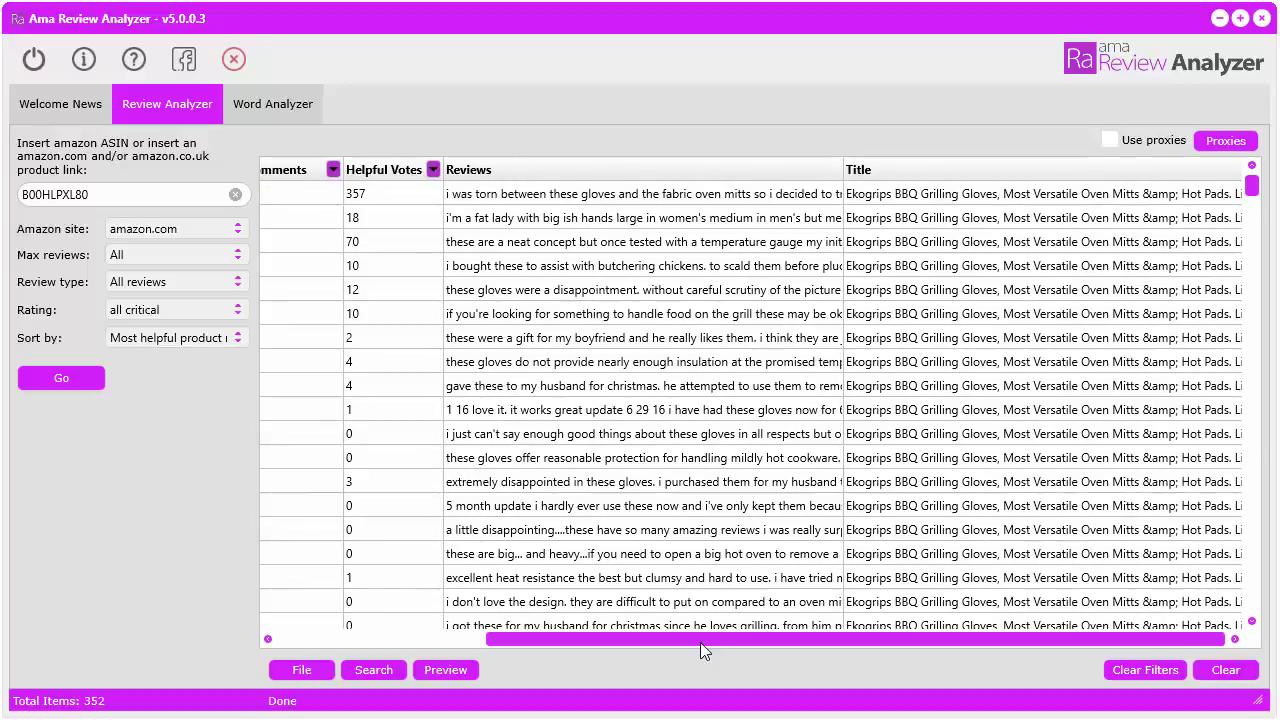
drag(700, 642, 461, 640)
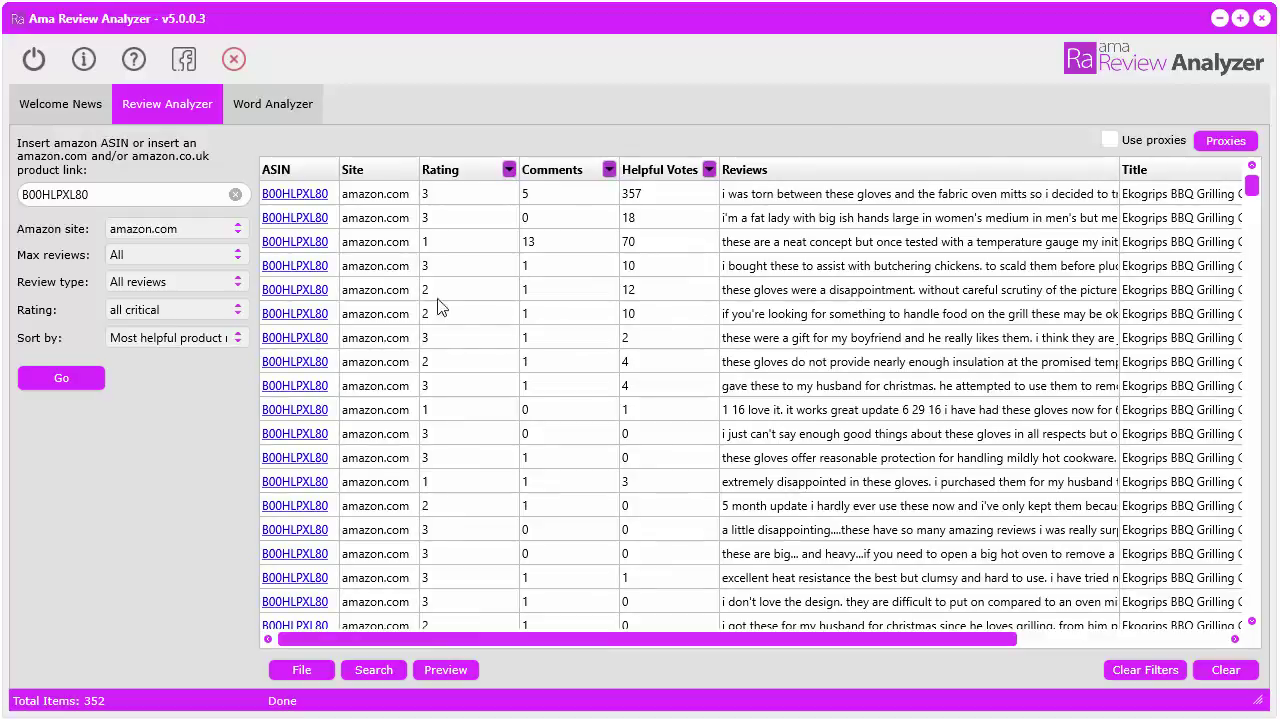
click(300, 671)
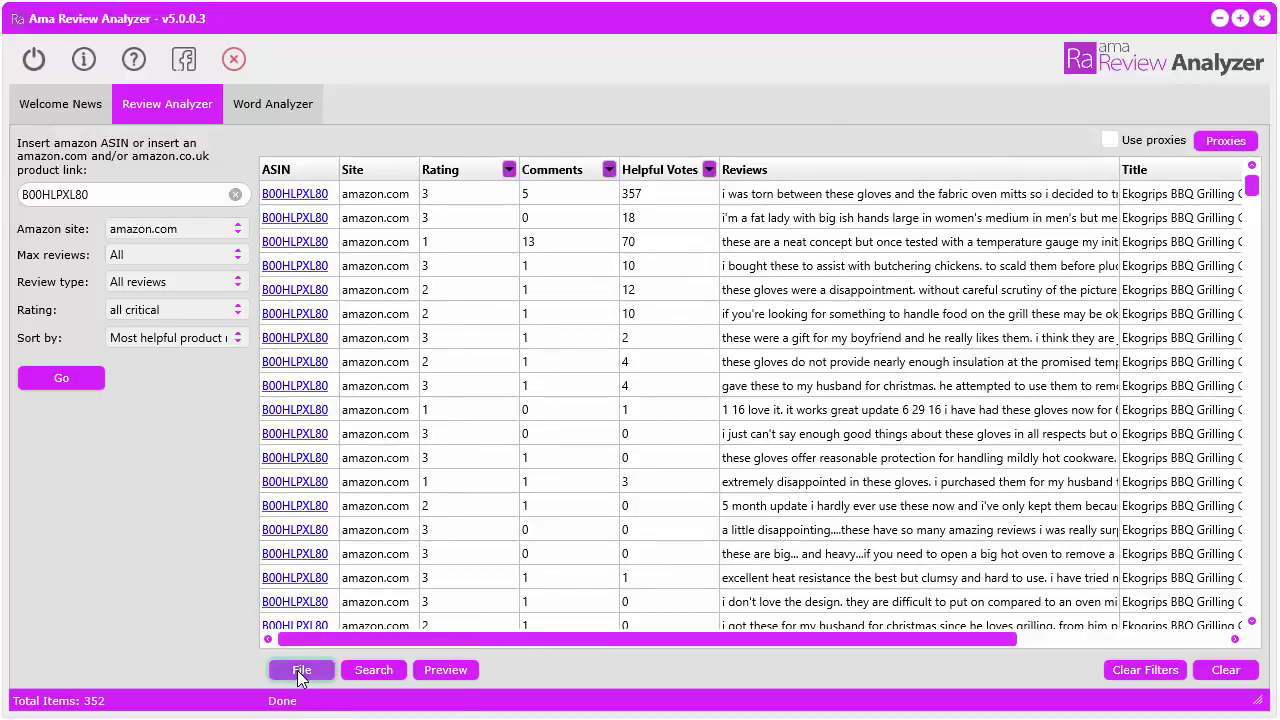
click(535, 10)
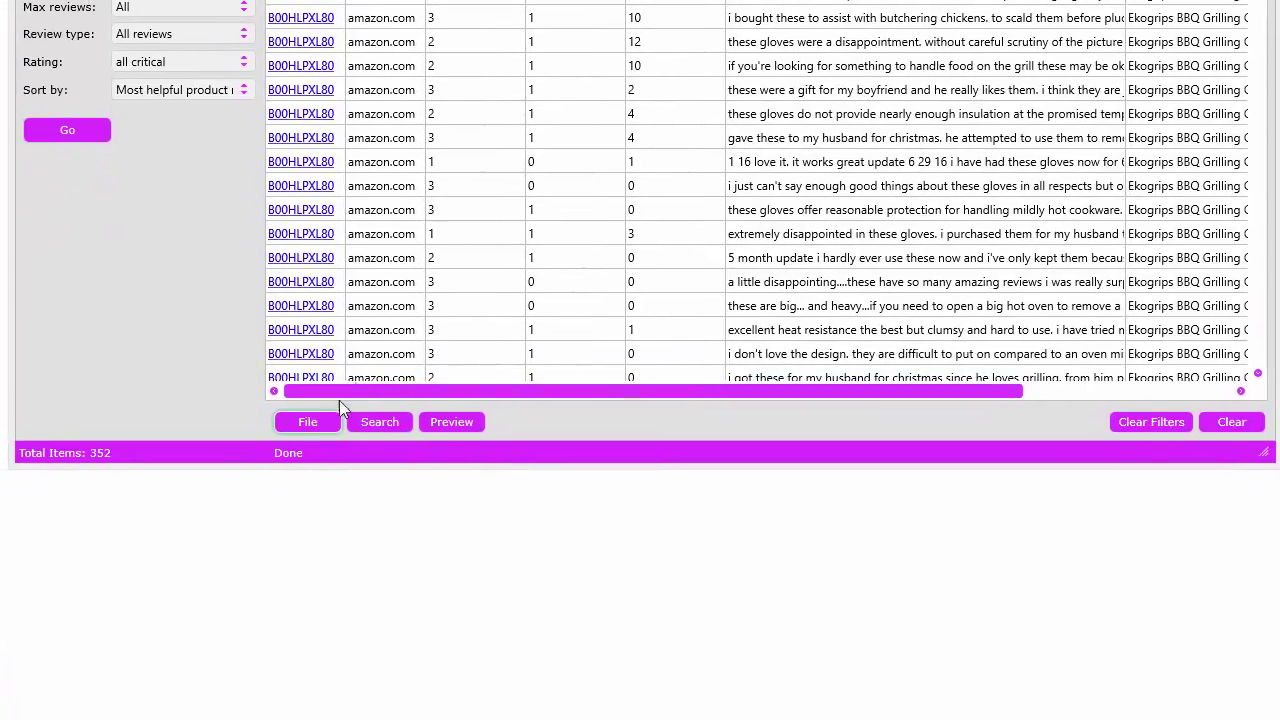
click(322, 421)
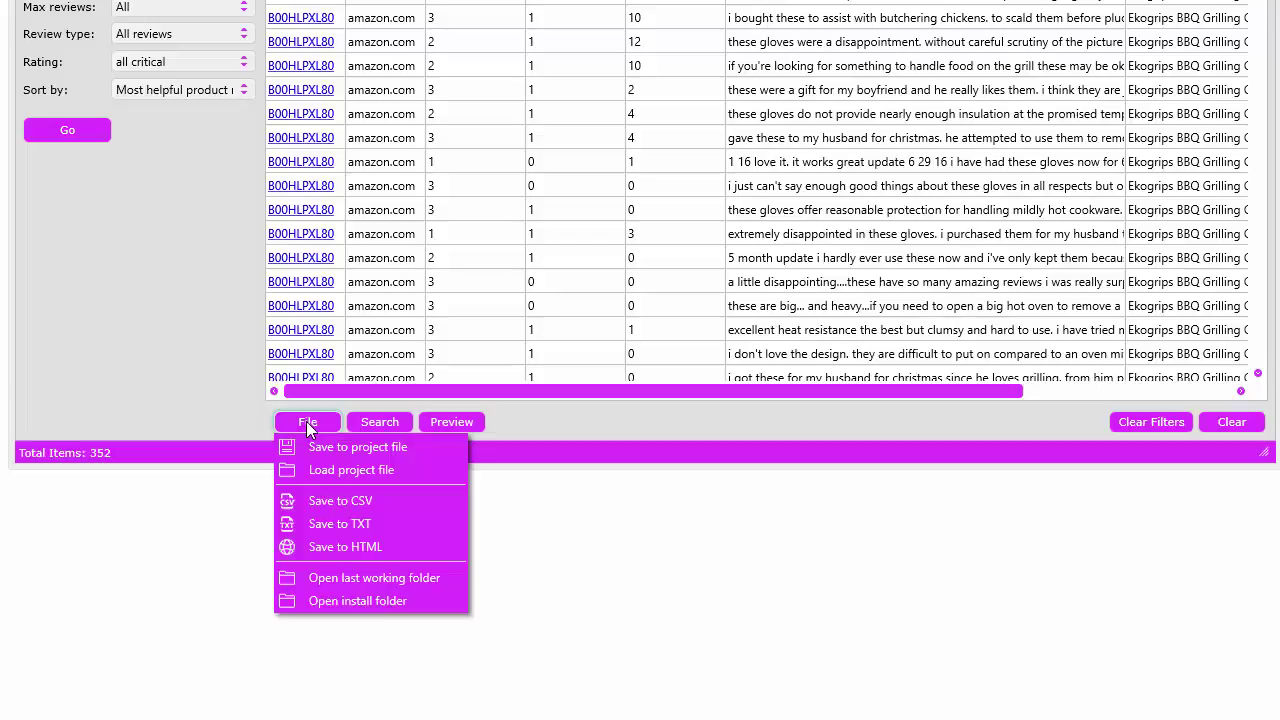
key(Escape)
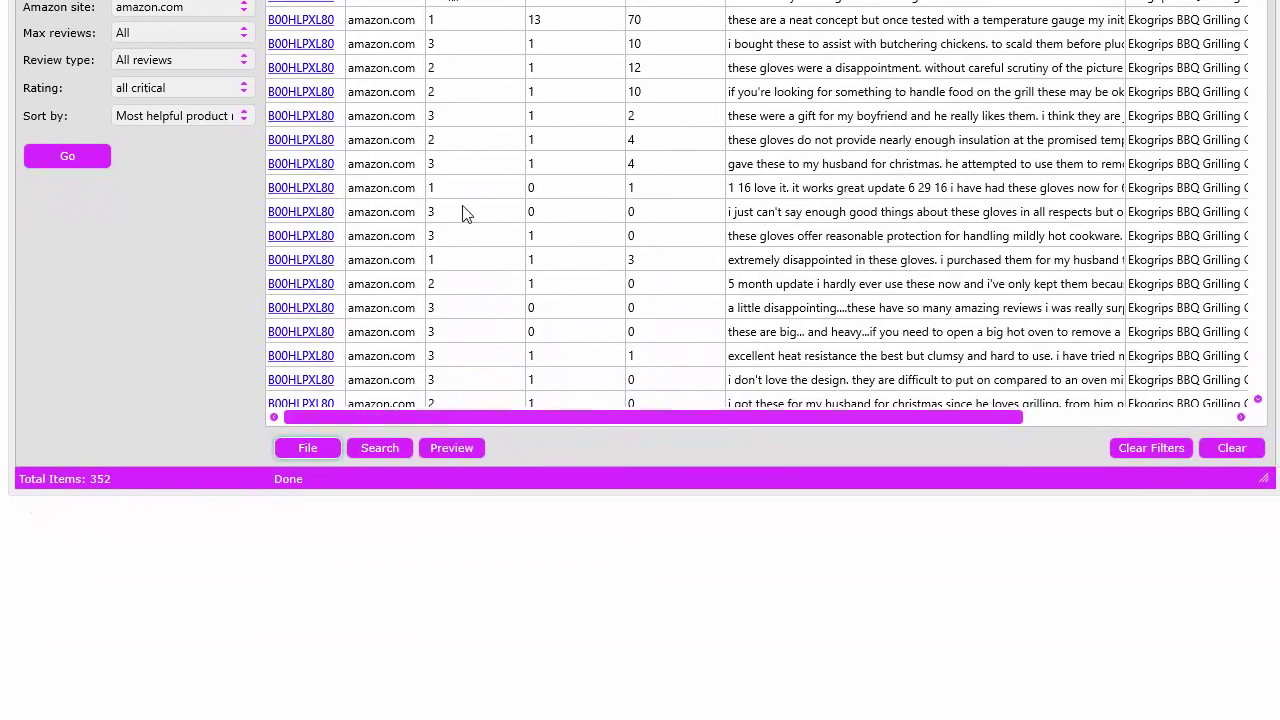
Save the extracted reviews as project file review-data.araf in a new folder named saved inside the AmaReviewAnalyzer folder
click(305, 441)
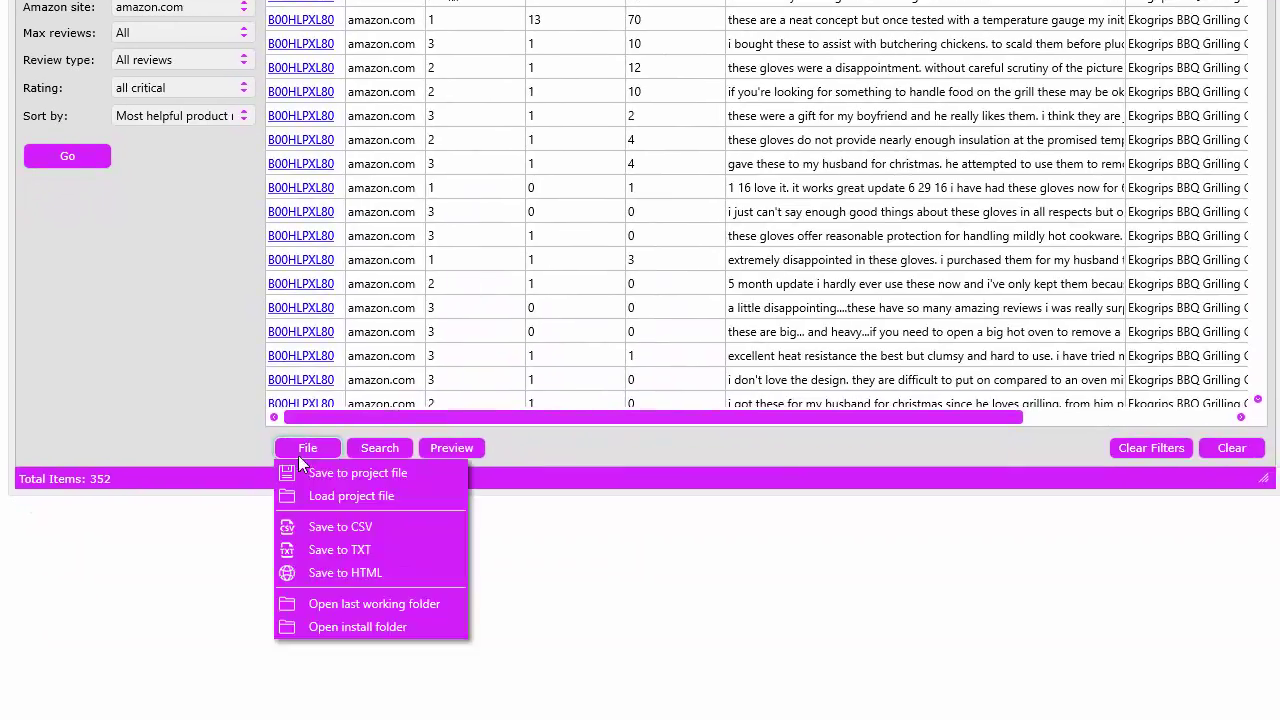
click(358, 472)
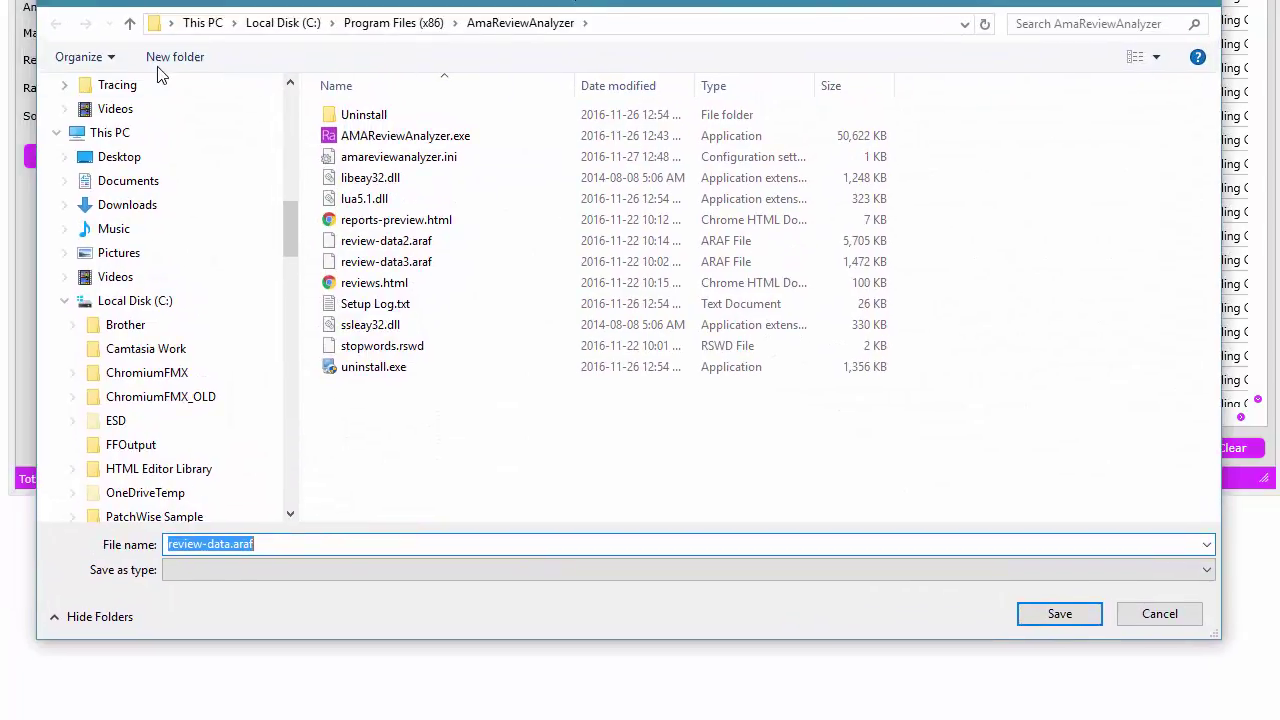
click(170, 57)
text(saved)
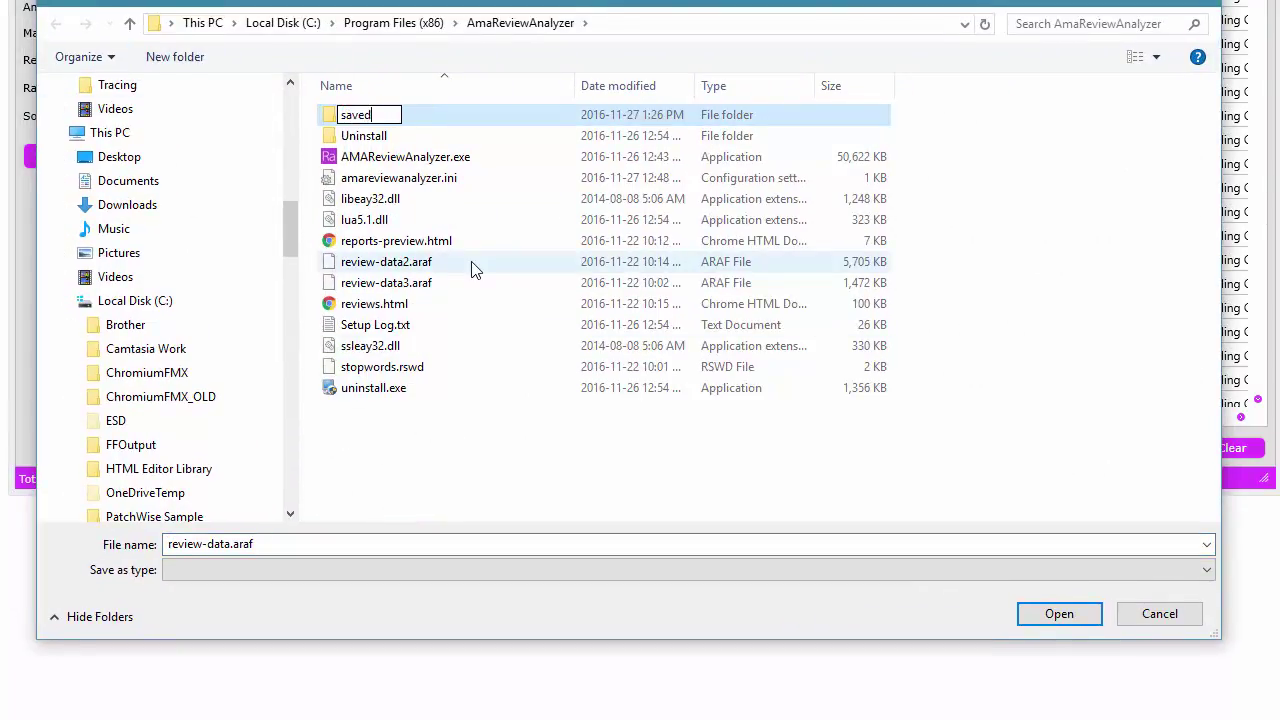
key(Return)
key(Return)
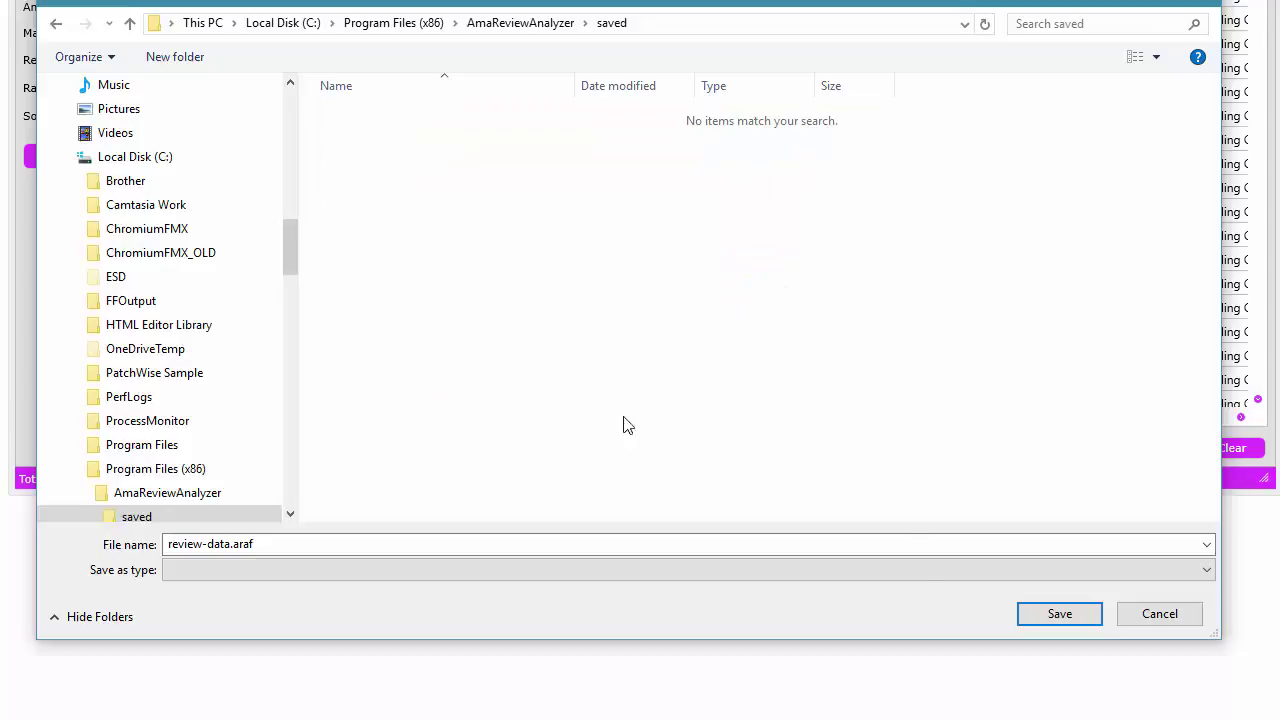
click(1030, 613)
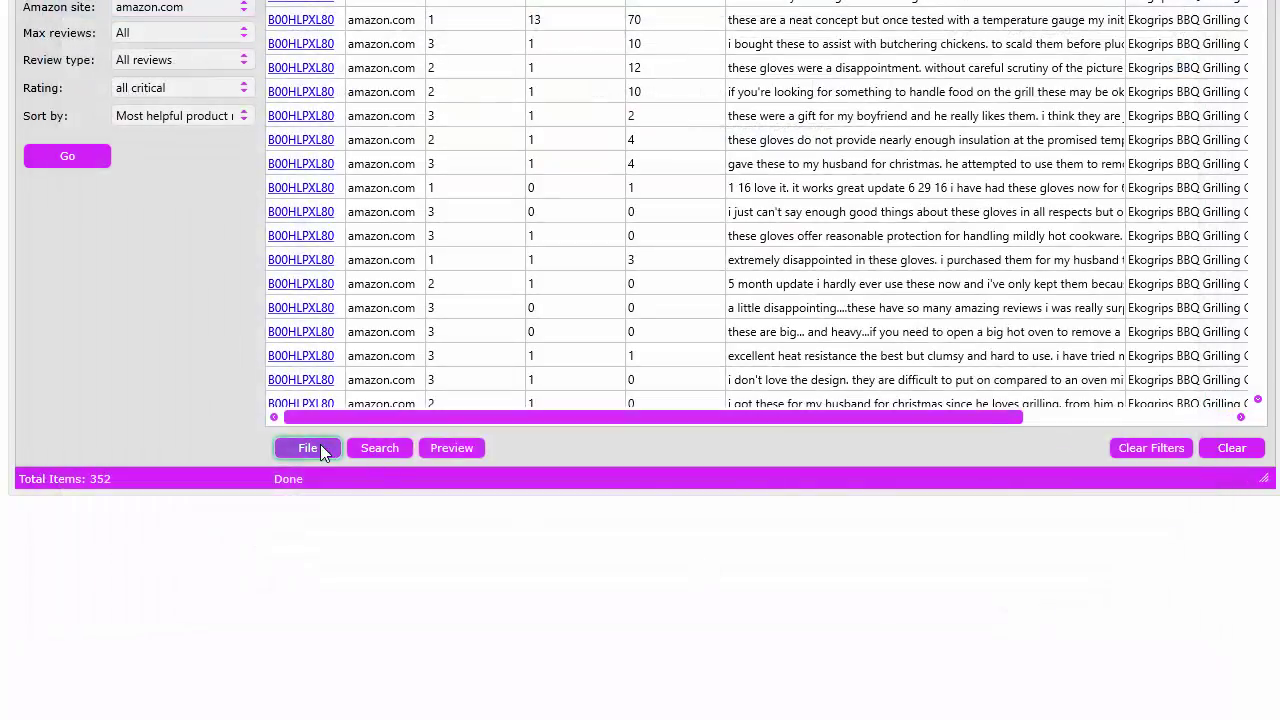
Look over the available export formats and preview all extracted reviews in the browser before returning to the review table
click(318, 449)
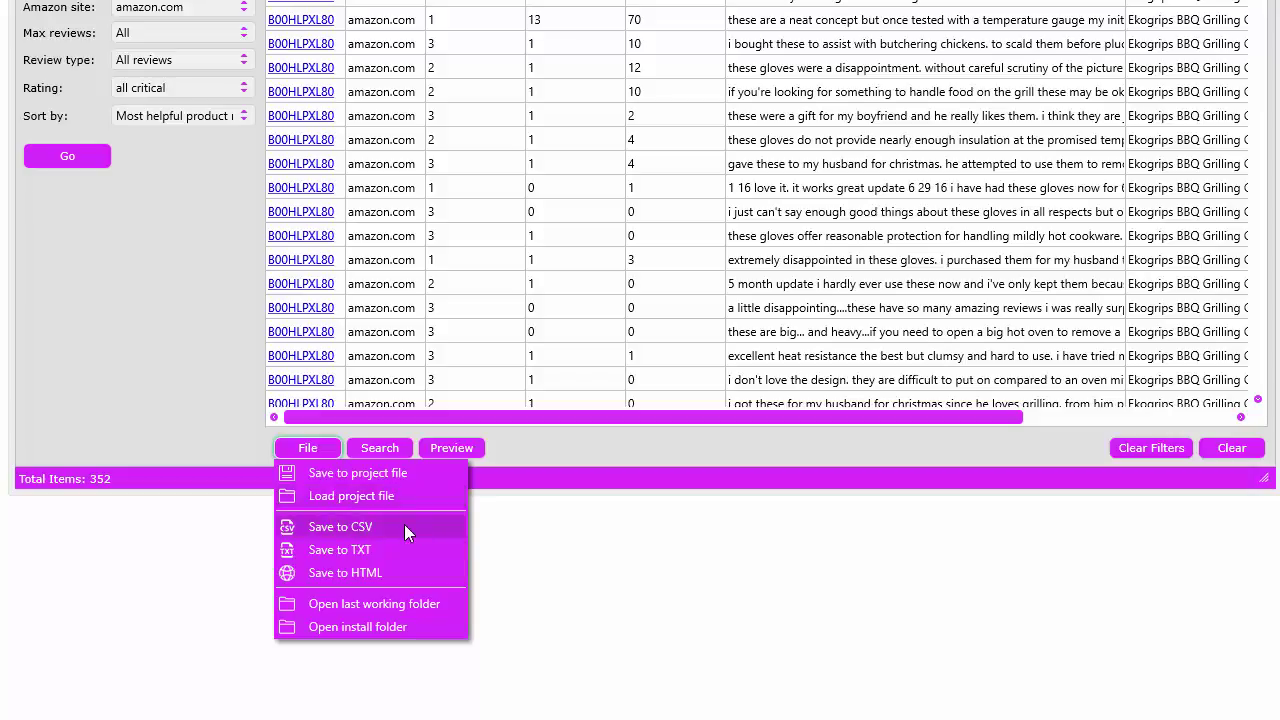
click(394, 579)
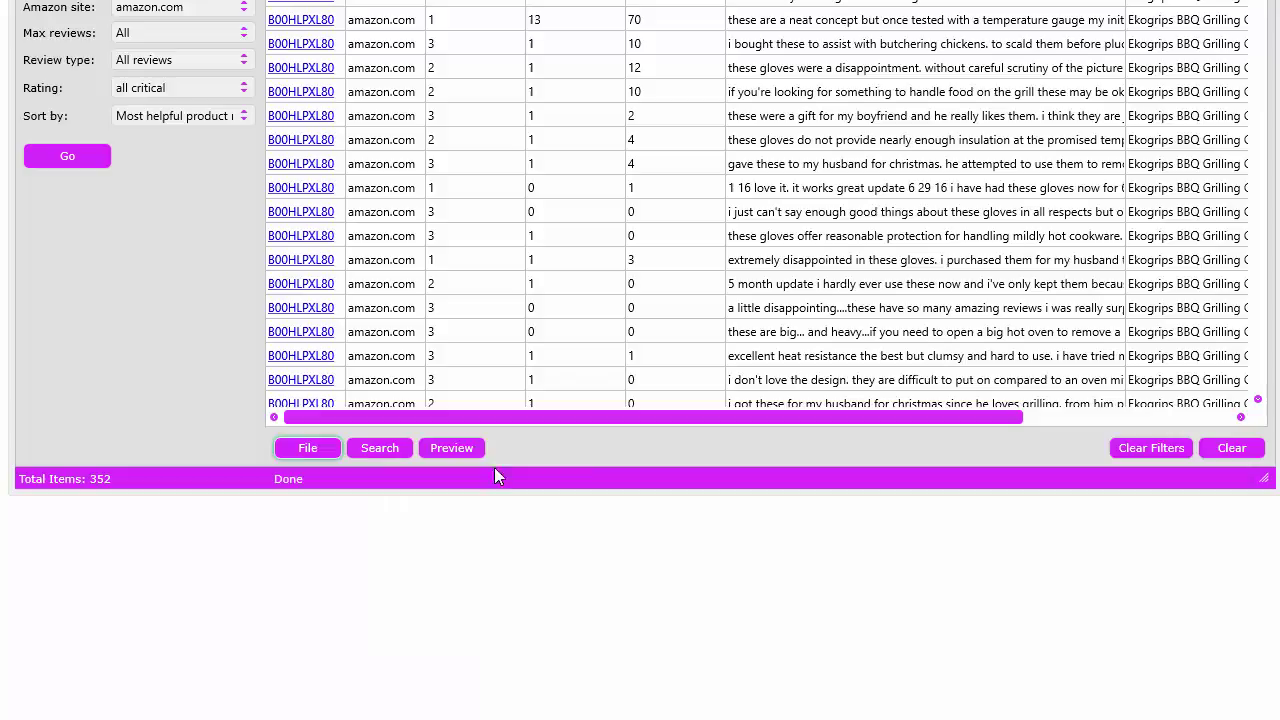
click(436, 450)
mouse_move(1265, 135)
mouse_down()
mouse_move(1272, 545)
mouse_move(1273, 120)
mouse_up()
click(1170, 22)
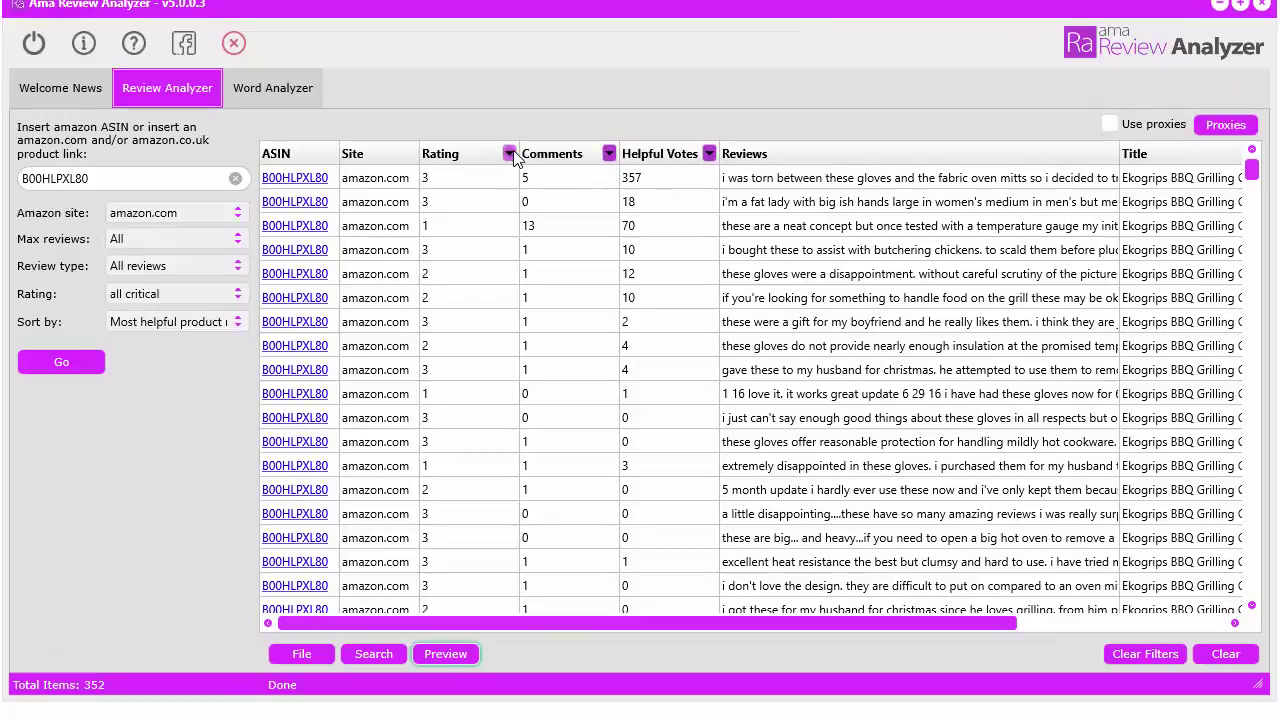
Try filtering the reviews to ratings greater than 3, and clear the filter again
click(609, 153)
drag(617, 194, 620, 233)
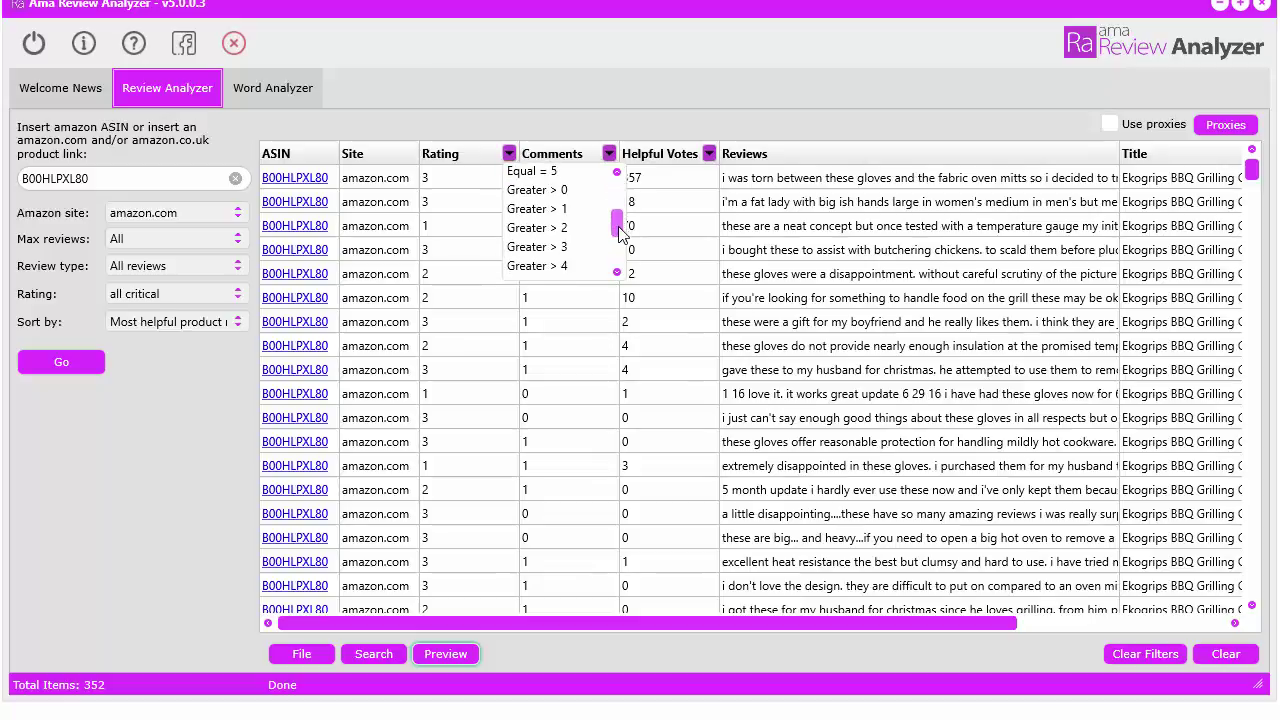
click(546, 246)
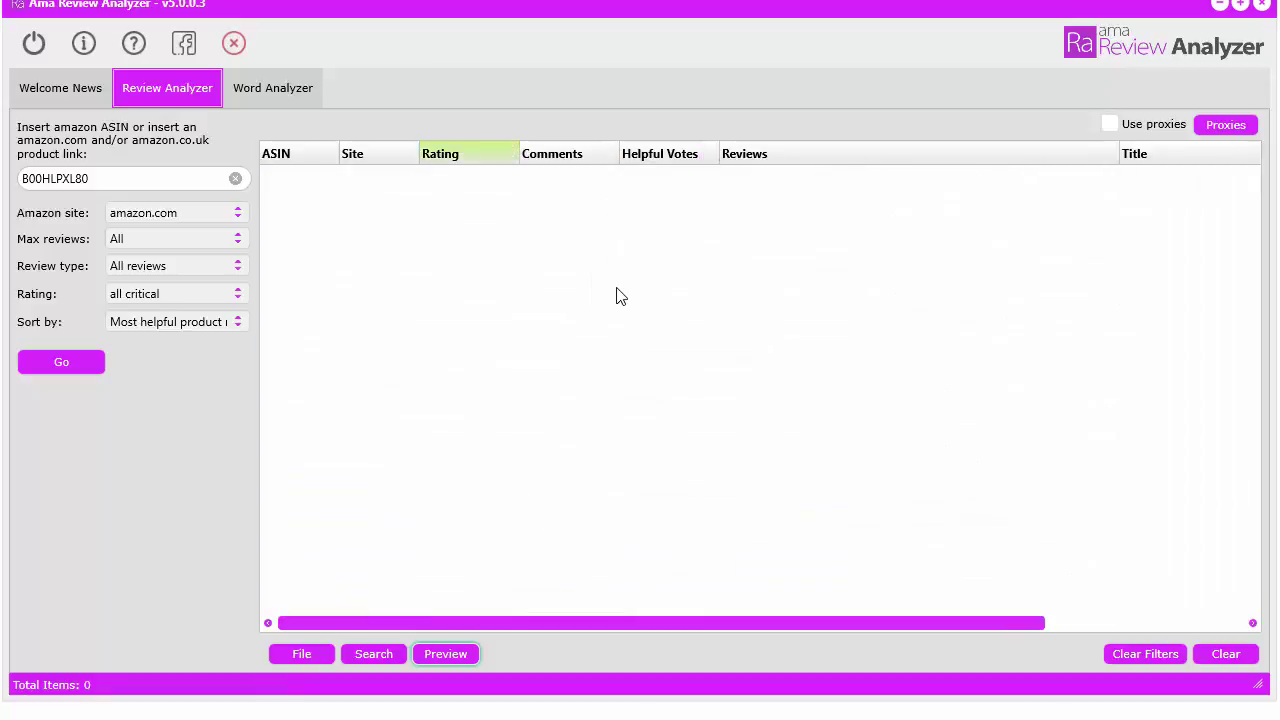
click(1140, 652)
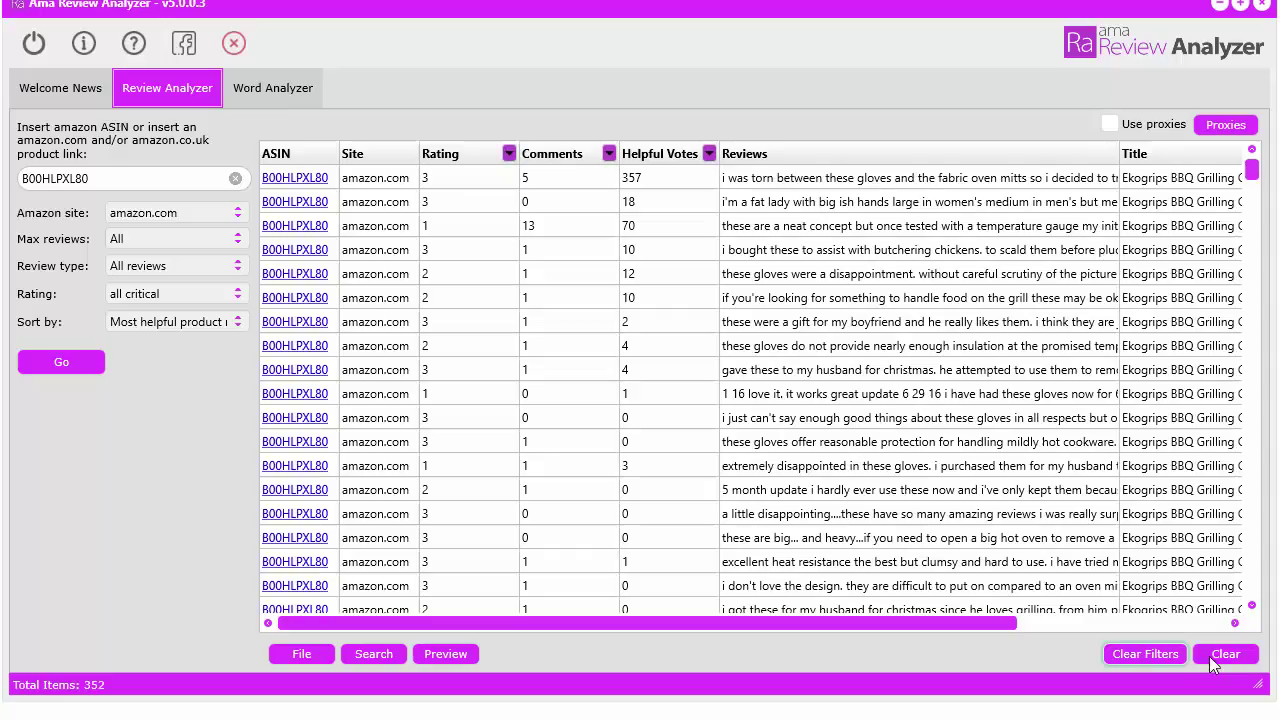
Examine the filter options offered for the Comments and Helpful Votes columns without applying any
click(609, 154)
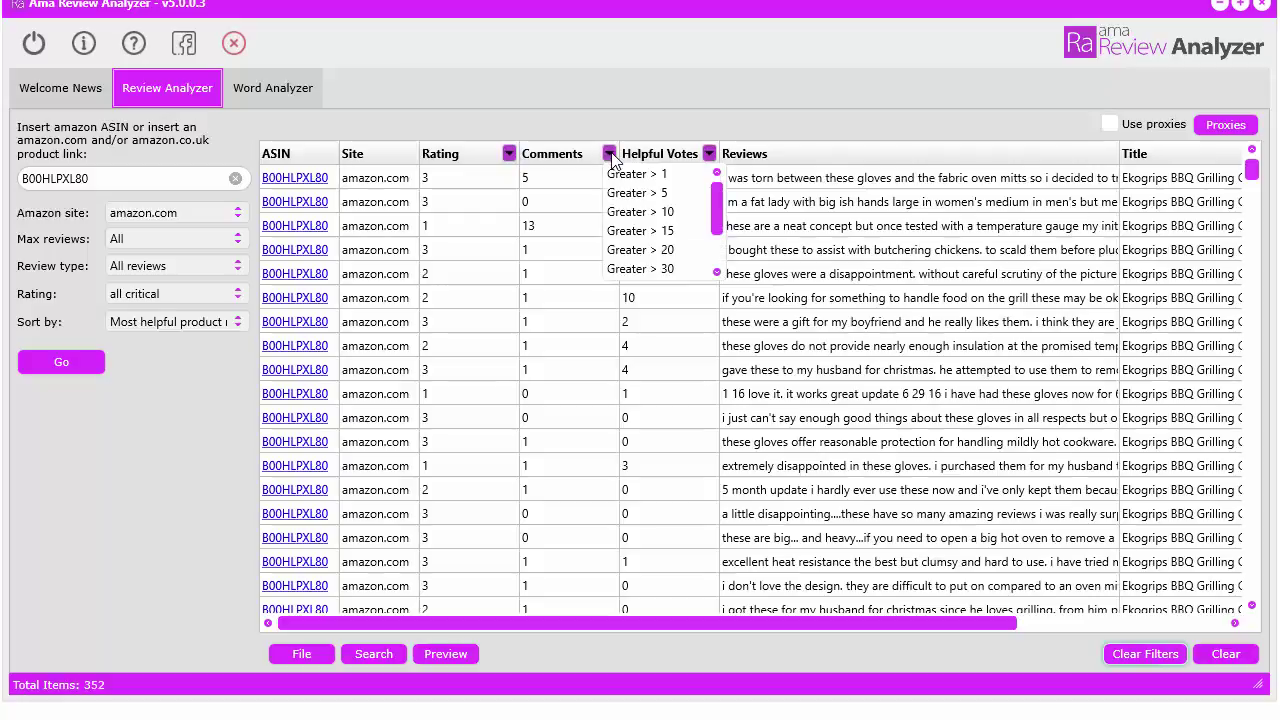
click(709, 153)
click(852, 207)
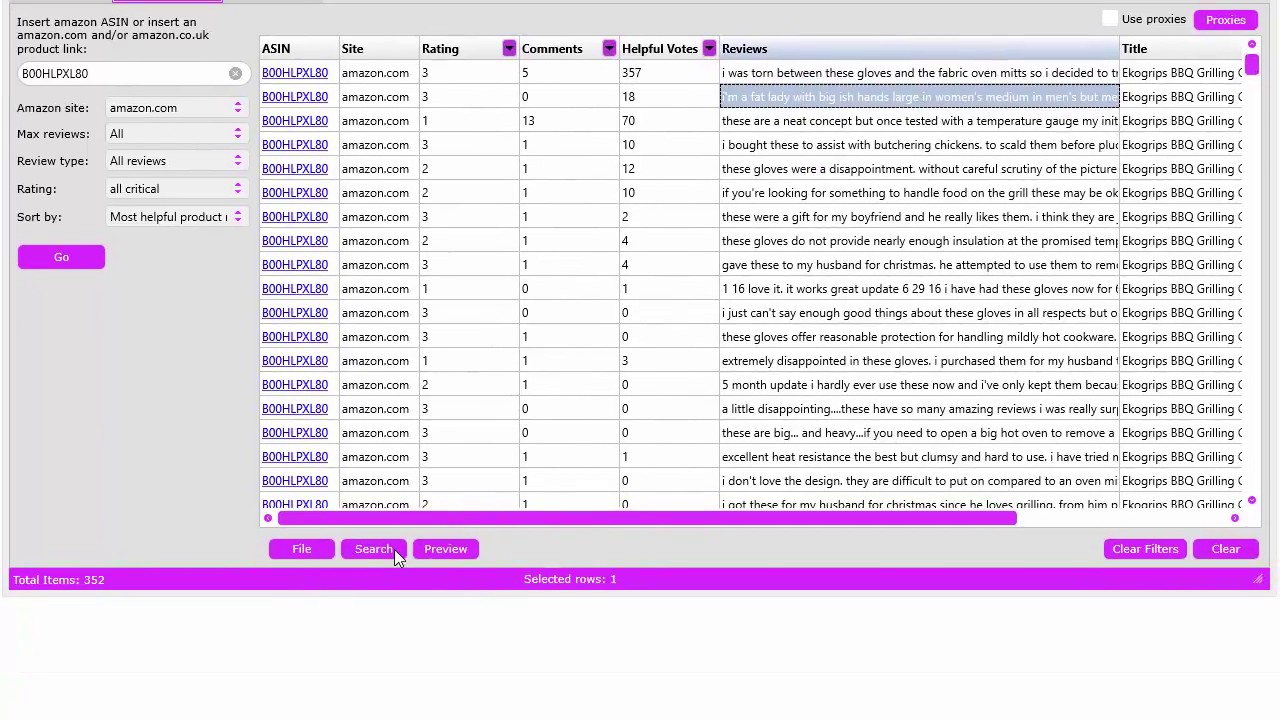
Search within the extracted reviews for the word "hate"
click(394, 549)
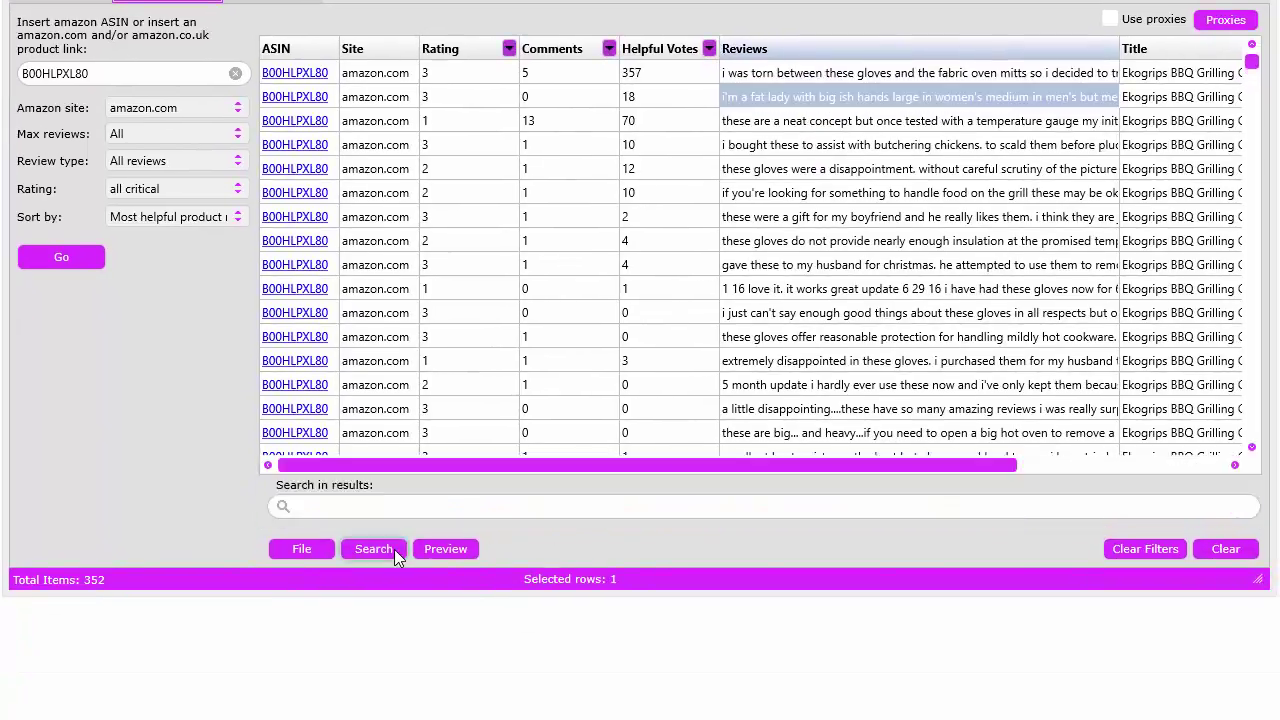
click(339, 507)
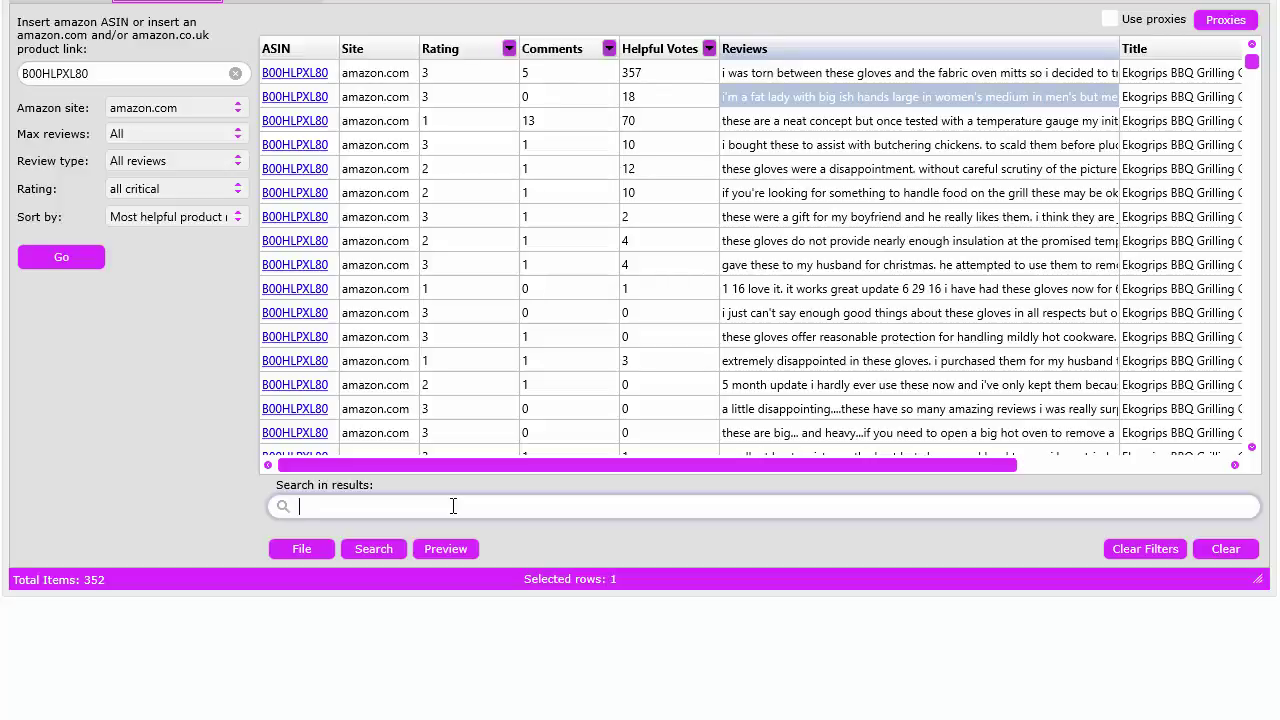
text(hate)
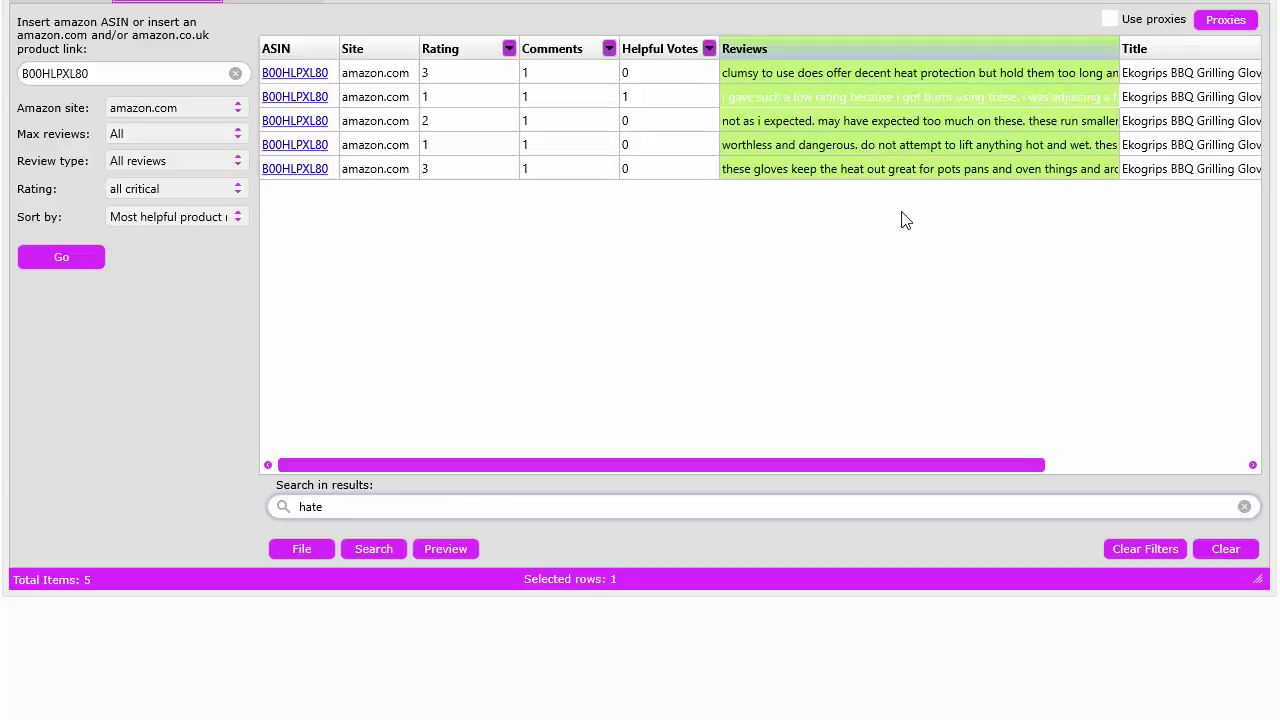
Preview the filtered reviews in the browser and find the occurrences of "hate" on the page
click(462, 549)
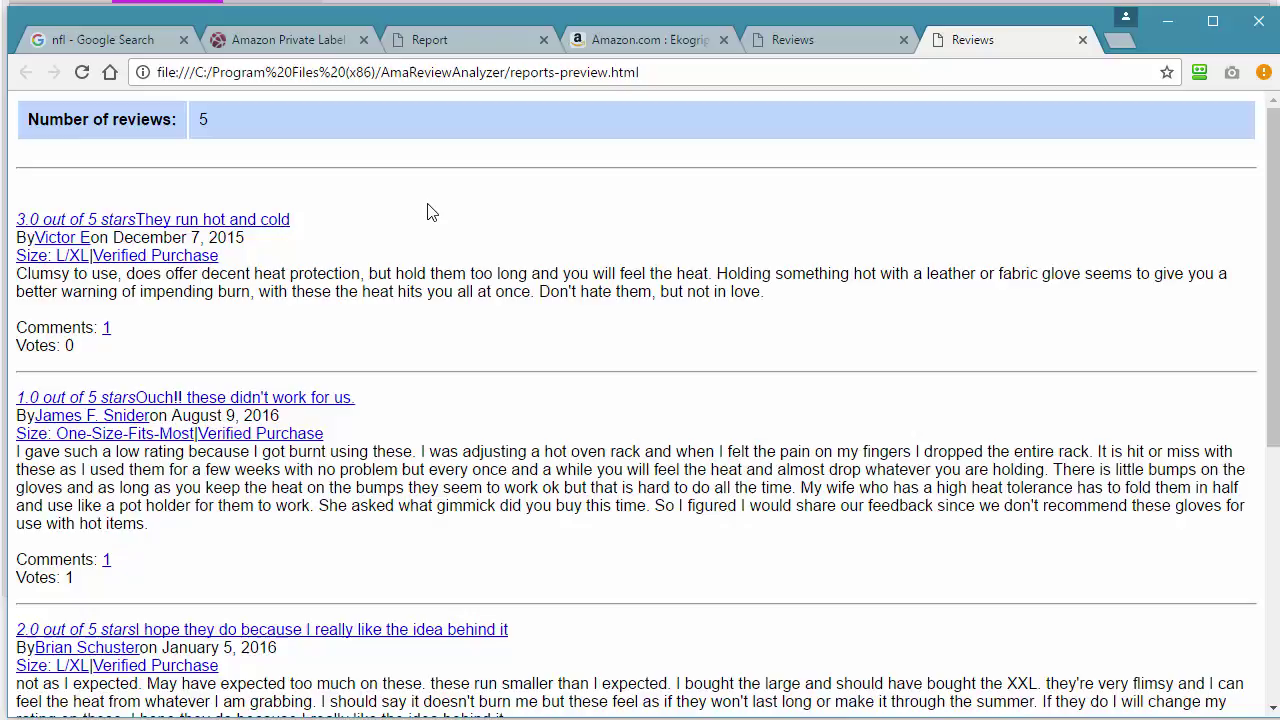
key(ctrl+f)
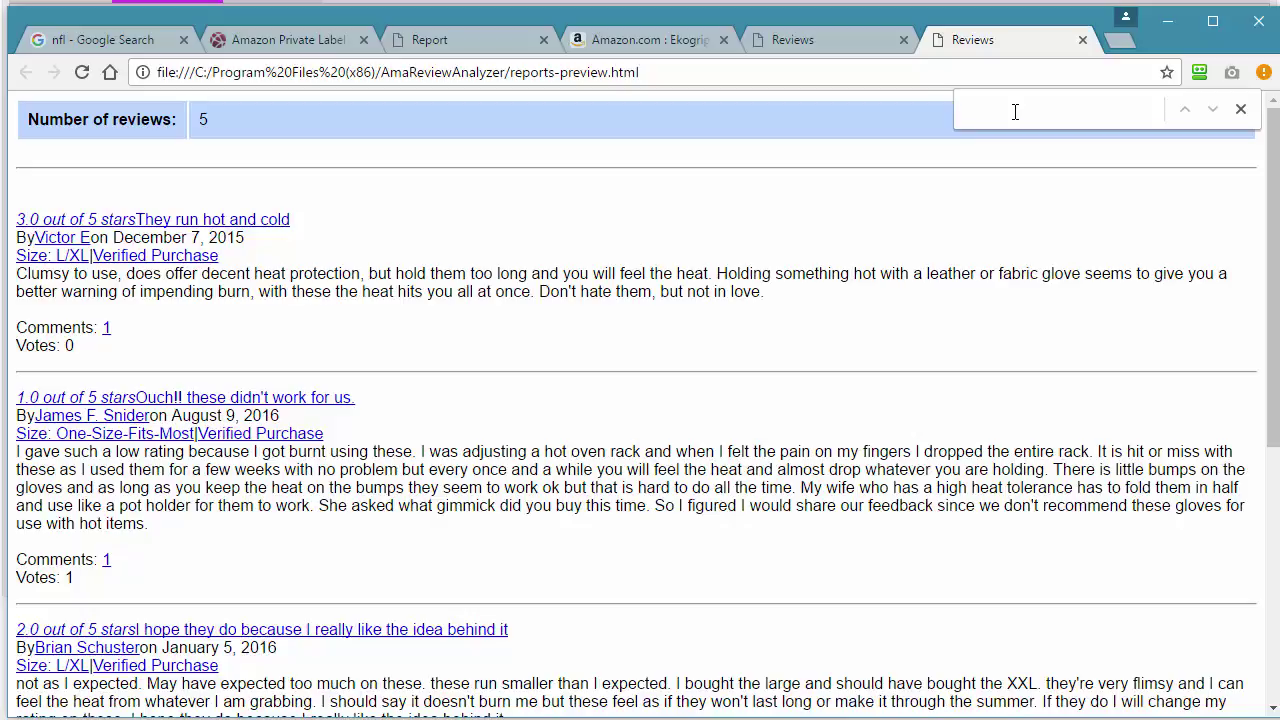
text(hate)
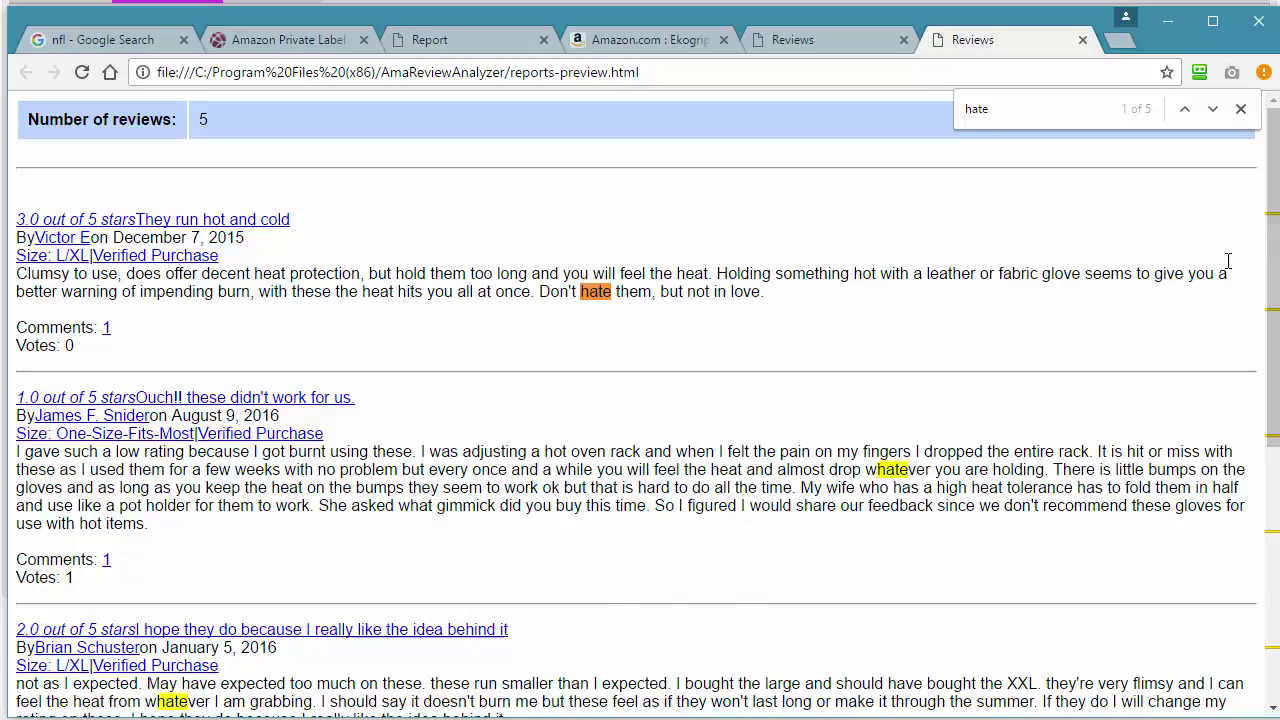
drag(1275, 269, 1275, 529)
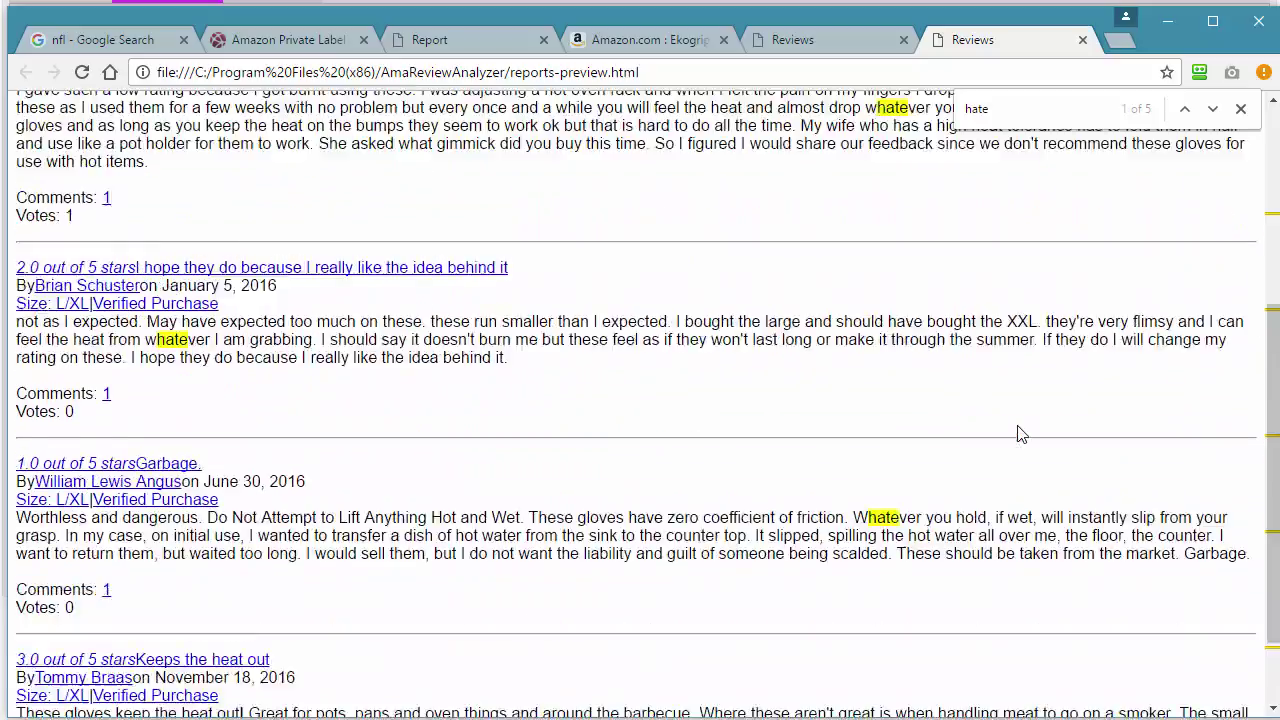
scroll(1020, 434, up, 5)
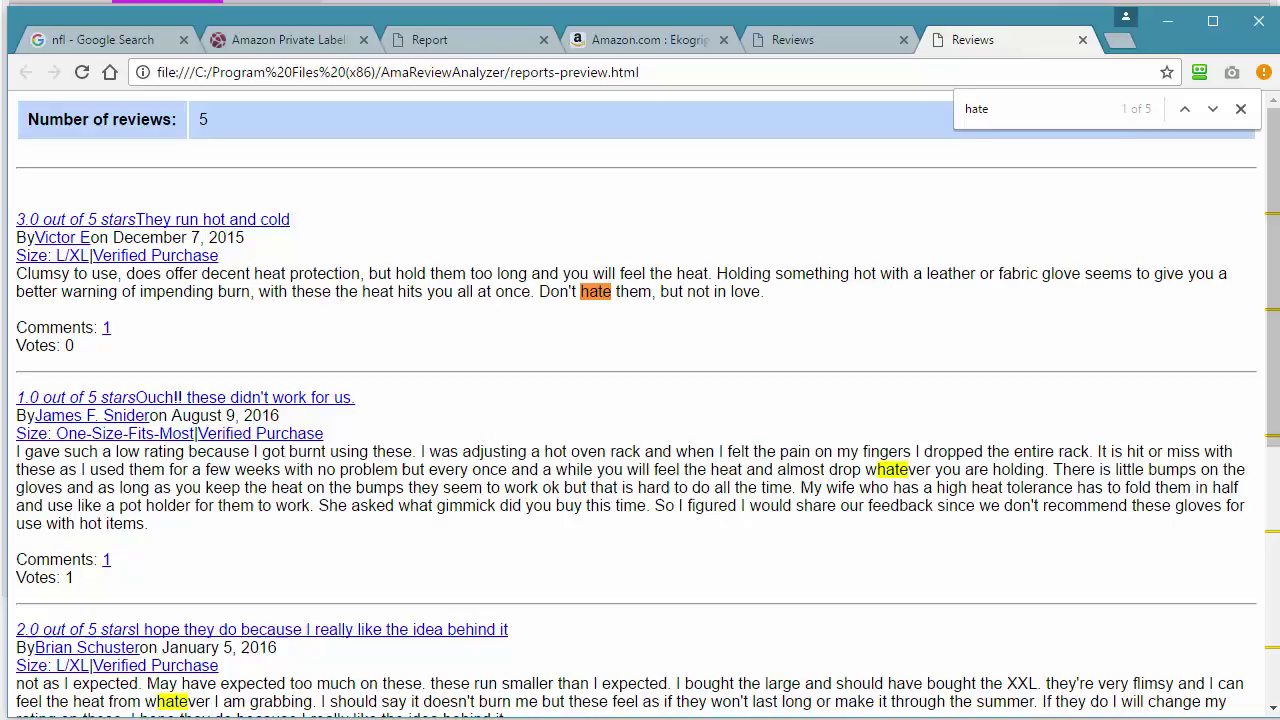
Return to Ama Review Analyzer and search the results for "love" and, separately, for "not"
key(alt+Tab)
click(370, 498)
double_click(370, 498)
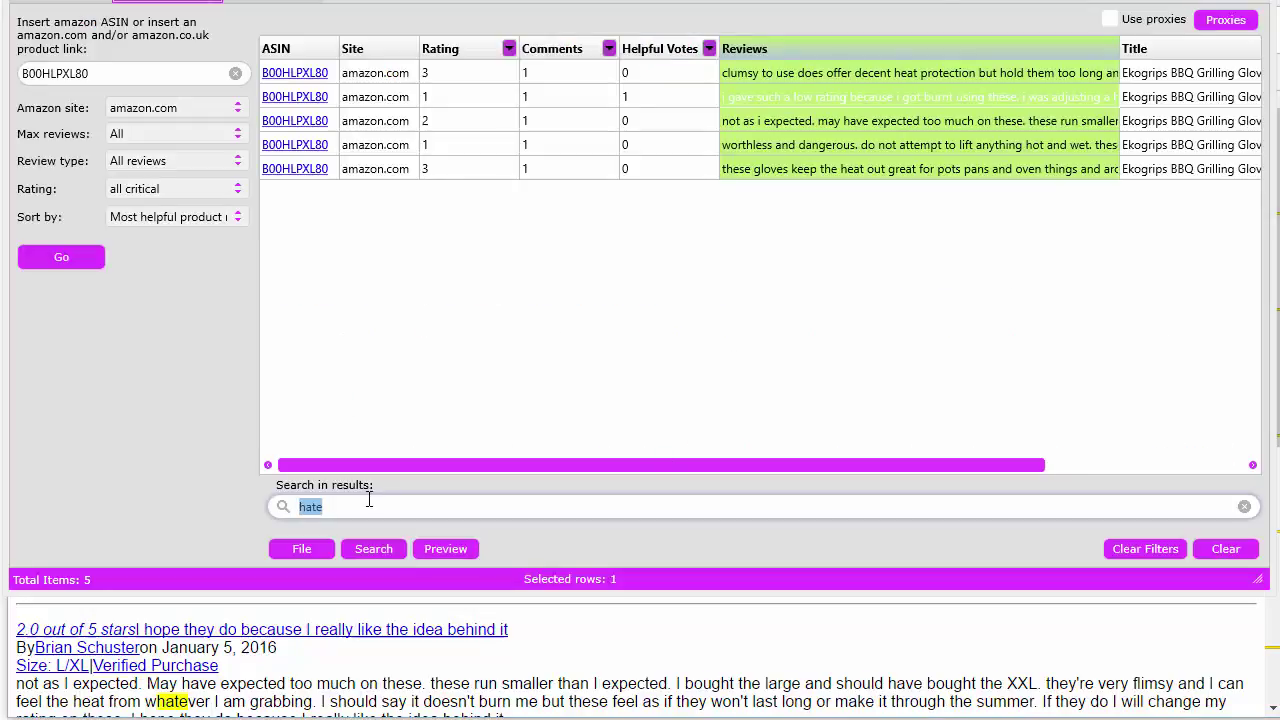
key(BackSpace)
text(love)
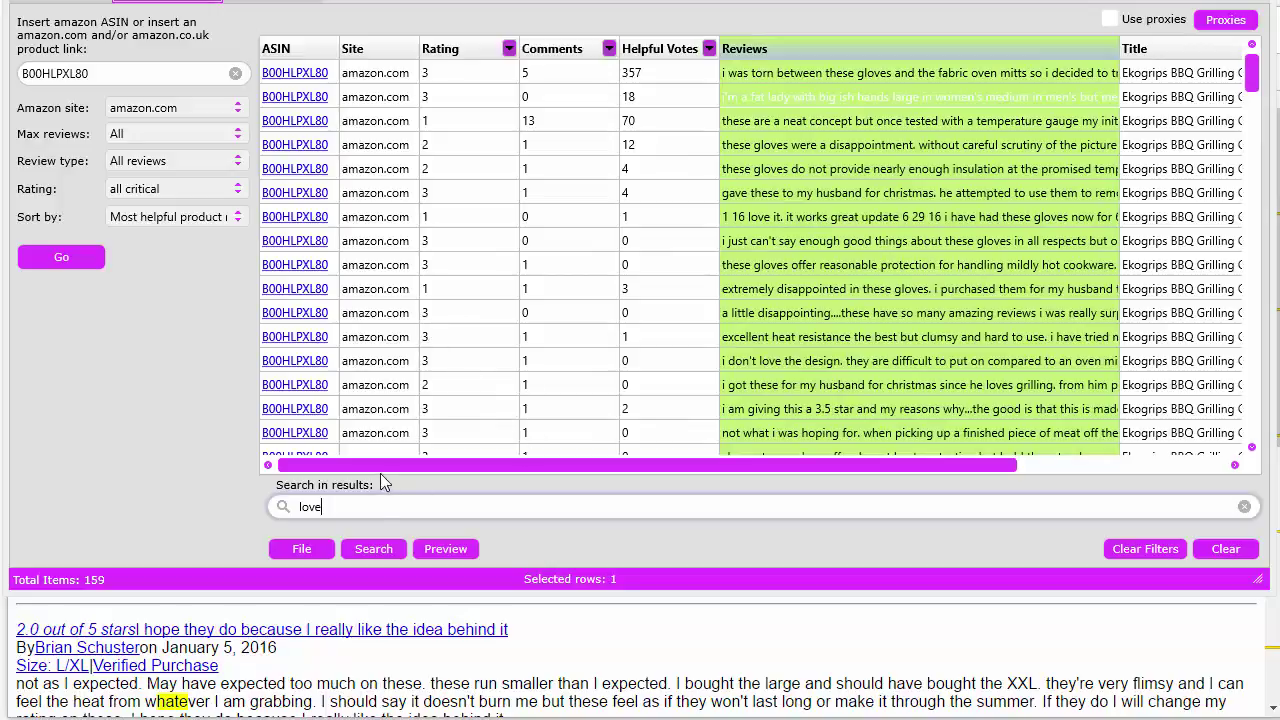
double_click(322, 506)
key(BackSpace)
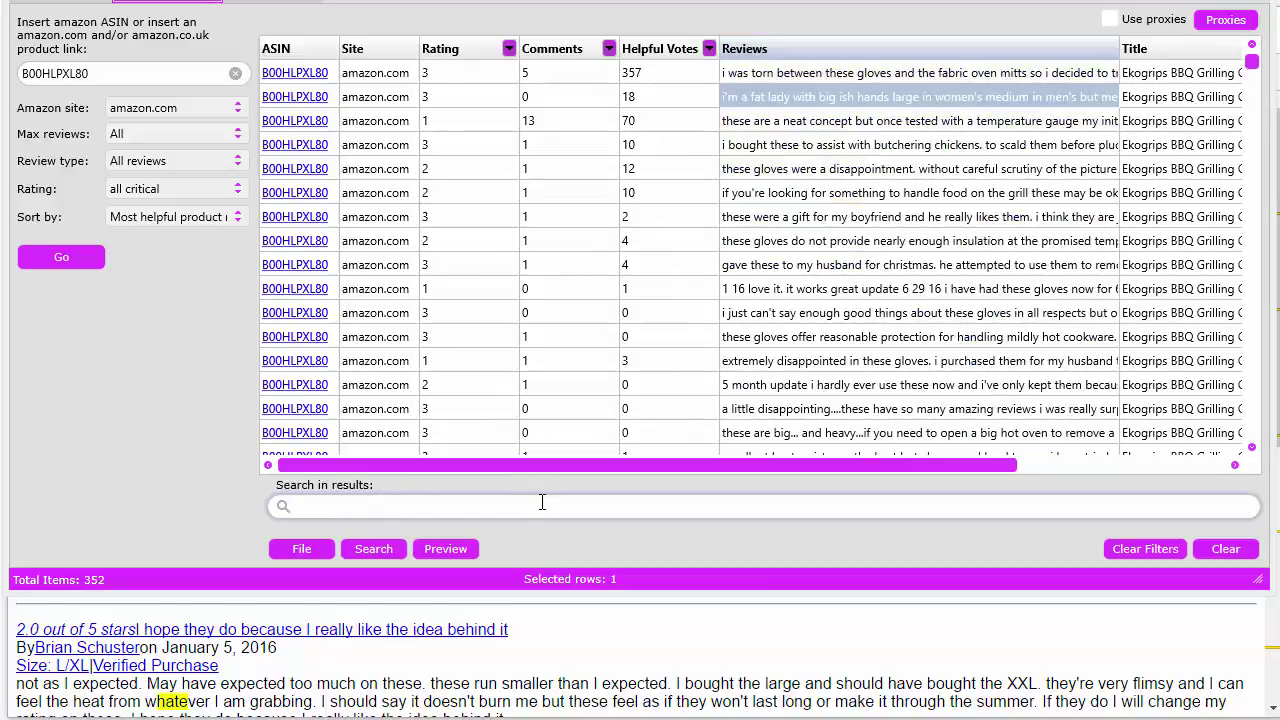
text(not)
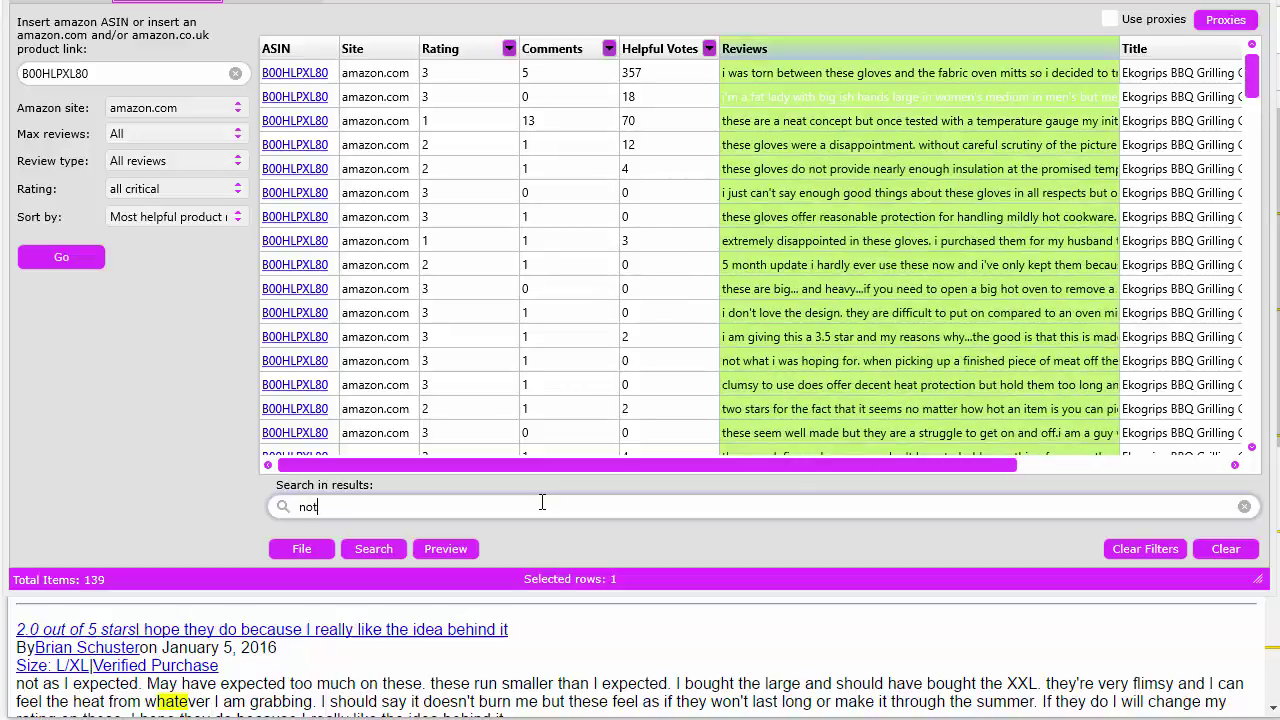
Search the results for "do not buy", preview the matching reviews in the browser and minimize the browser
key(BackSpace)
key(BackSpace)
key(BackSpace)
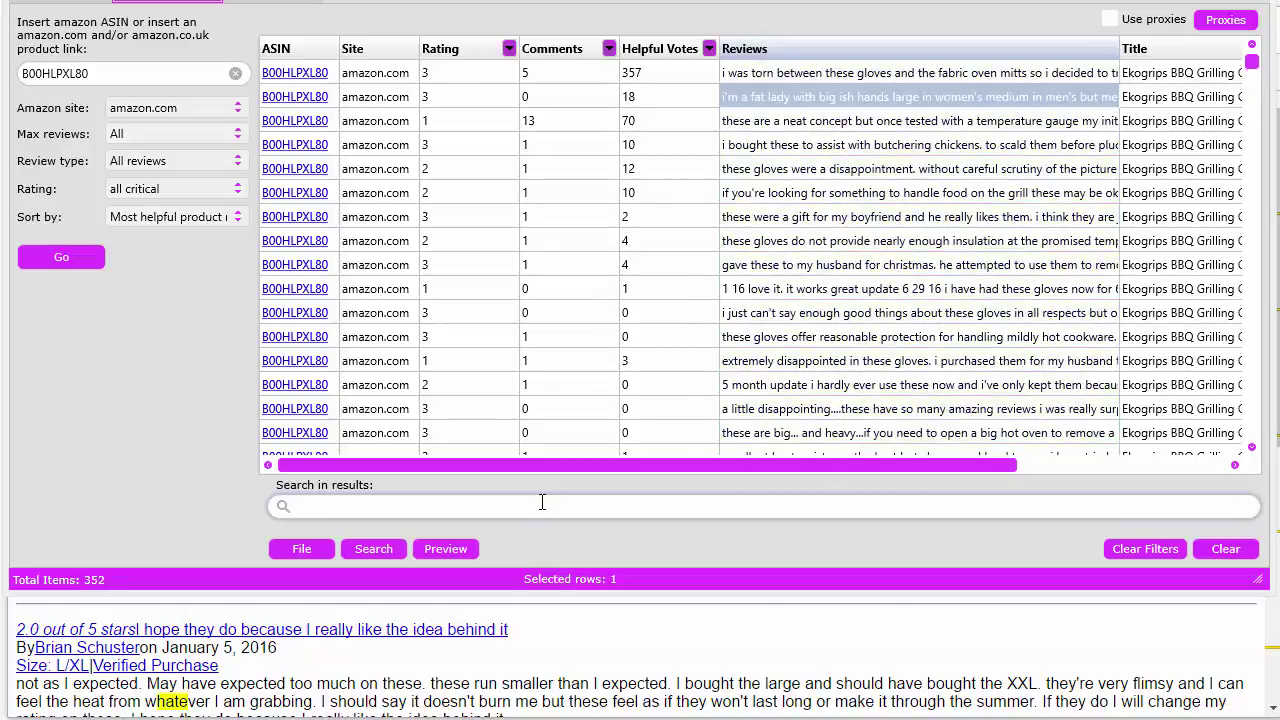
text(do not b)
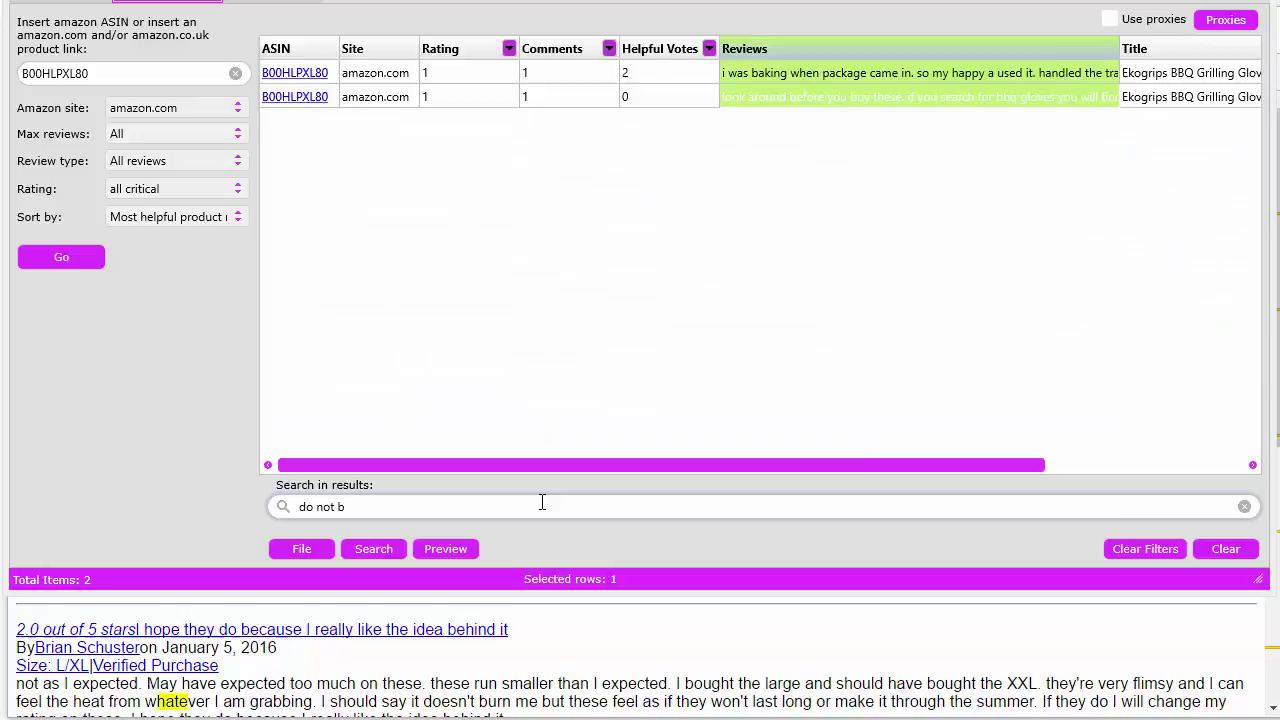
text(uy)
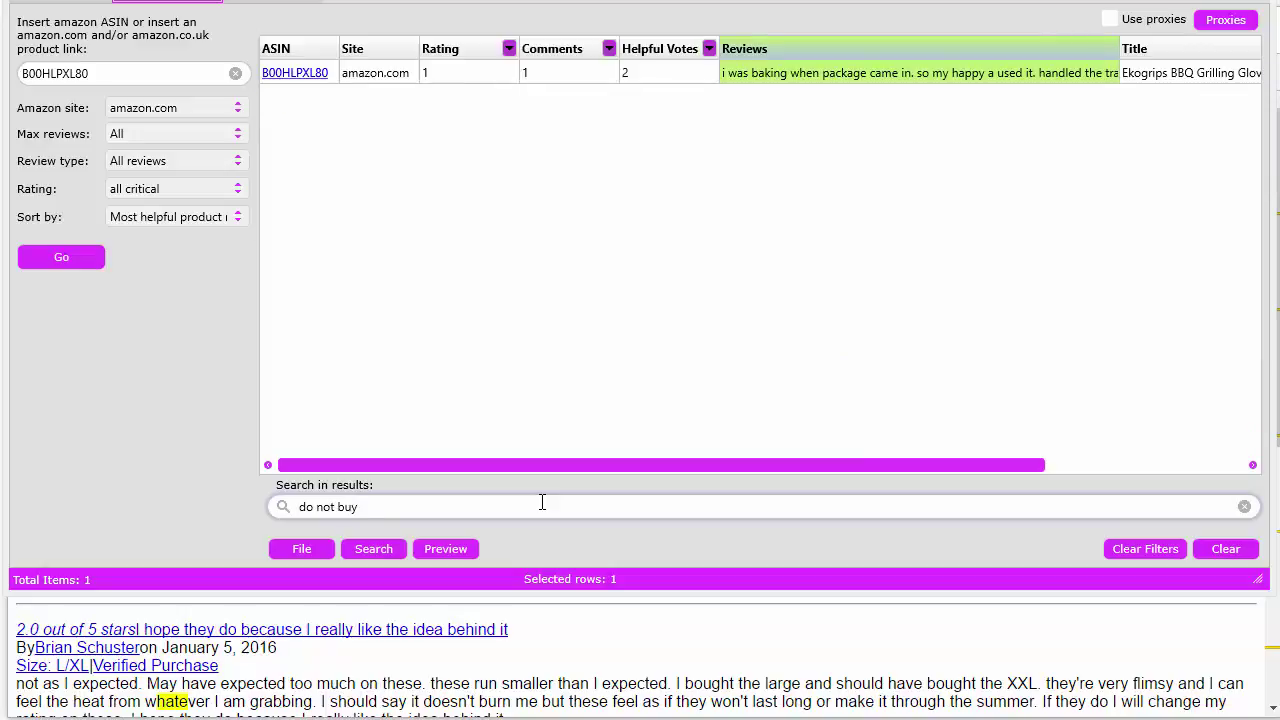
click(443, 549)
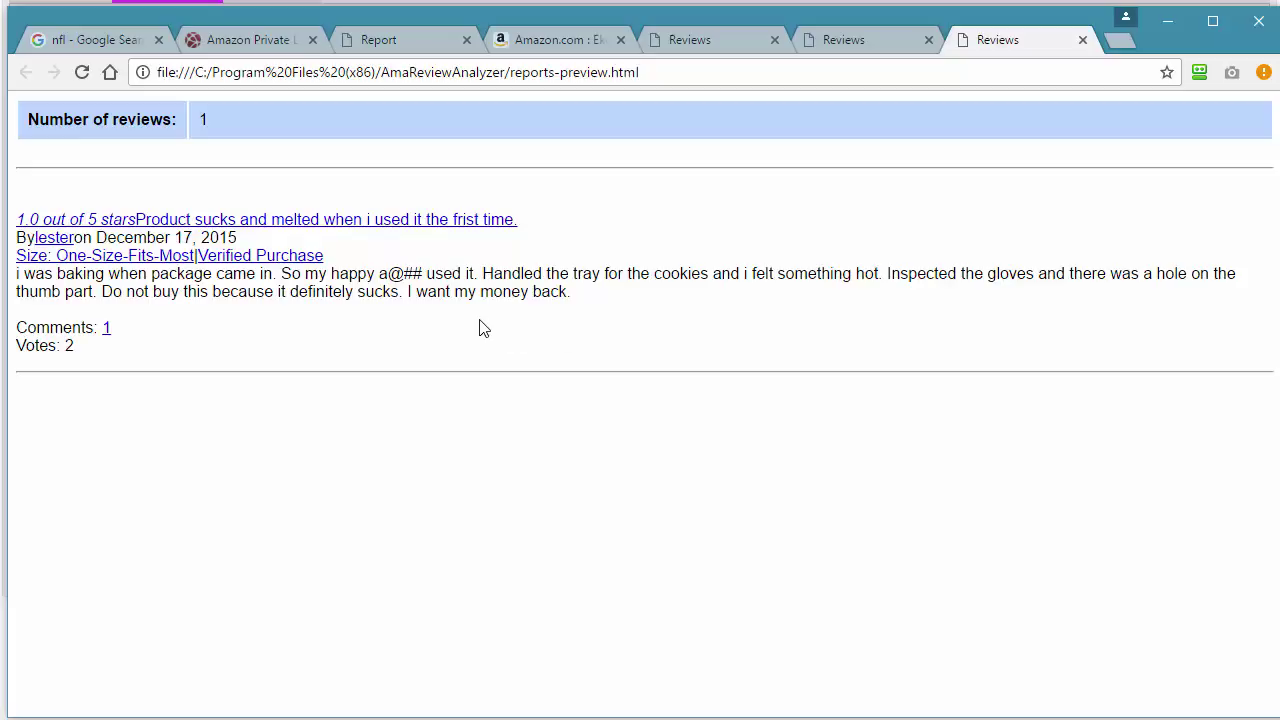
click(1168, 22)
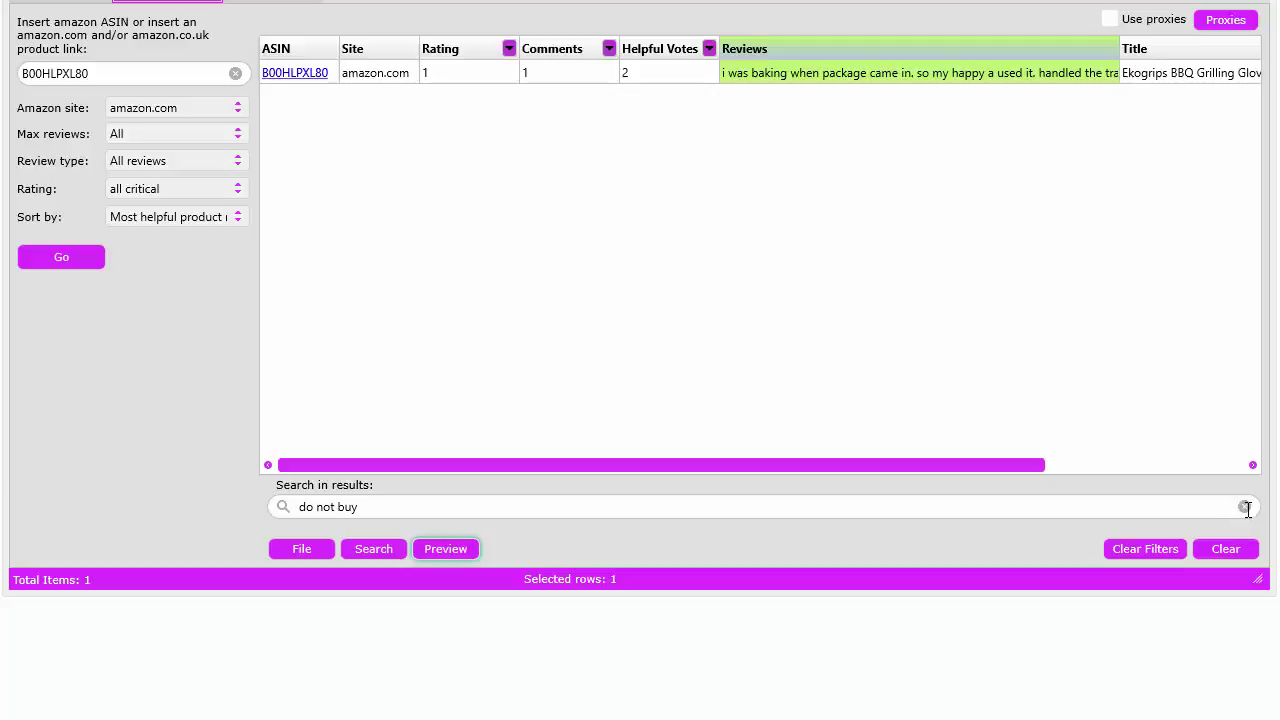
Clear the search term and hide the search field to restore the full review table
click(1245, 508)
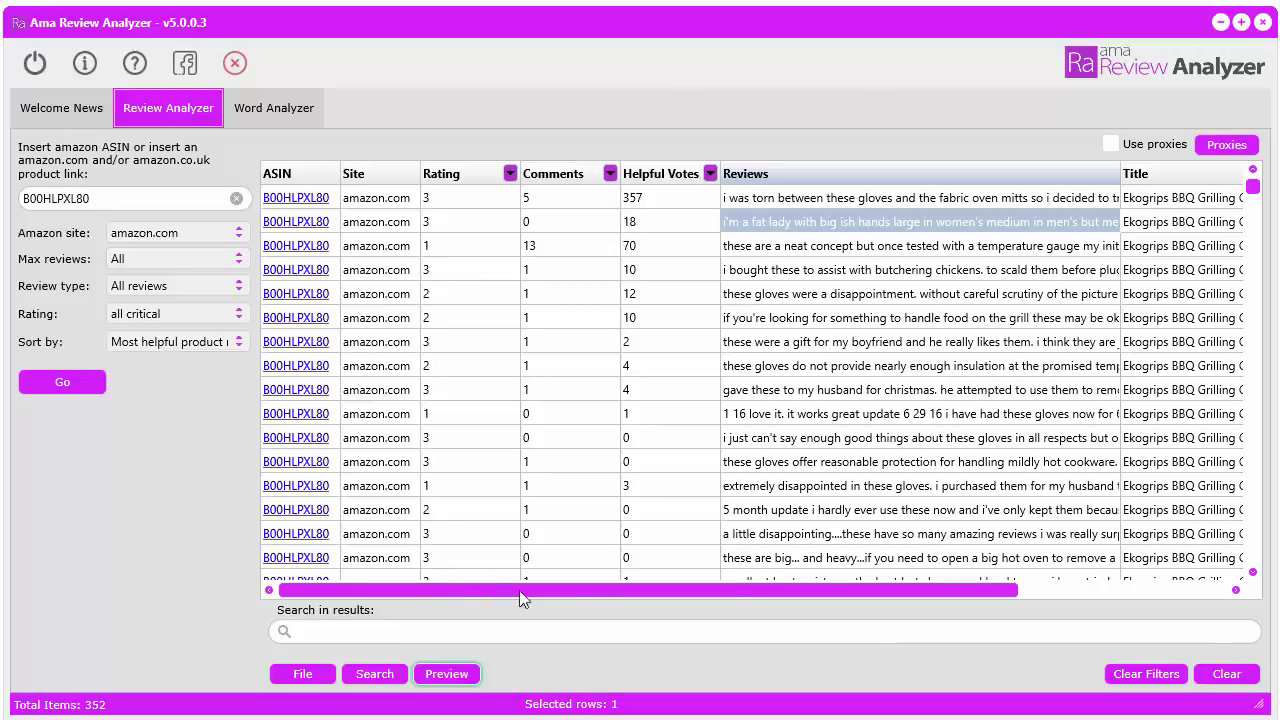
click(392, 675)
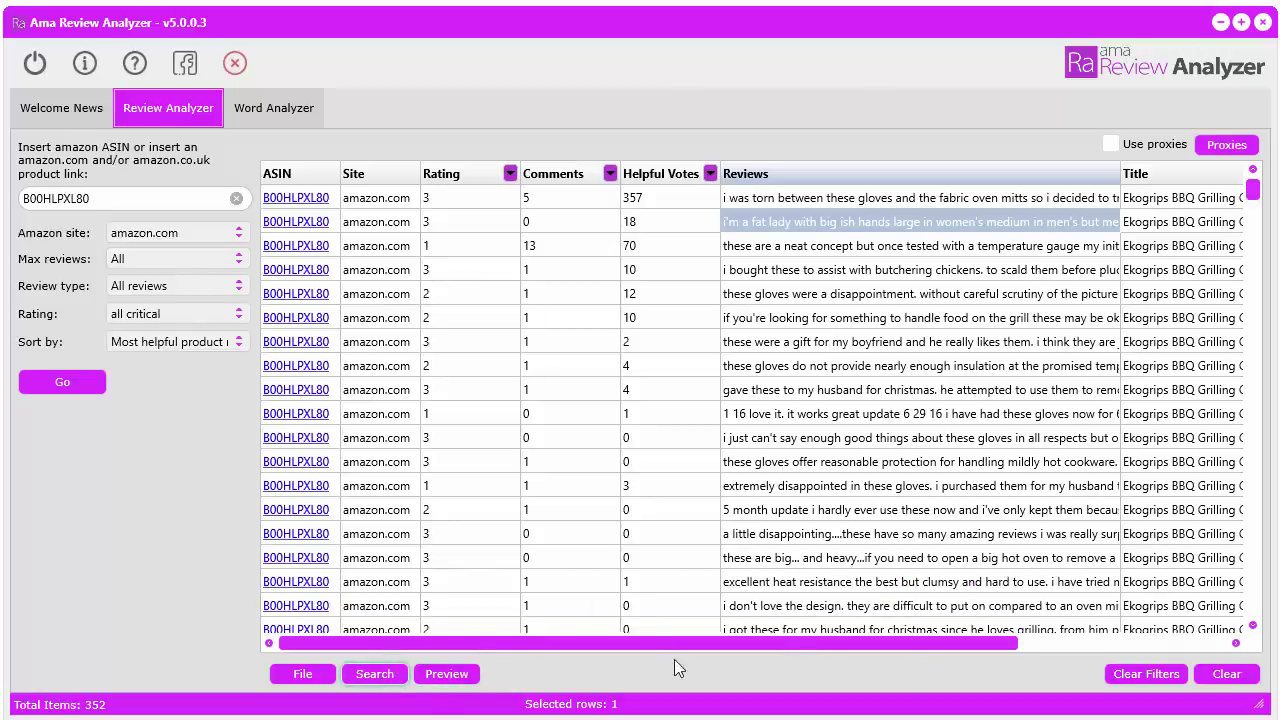
click(368, 677)
click(368, 677)
Generate word statistics for the extracted reviews in the Word Analyzer, keeping 3 words, minimum 2 occurrences and stop words enabled
click(267, 112)
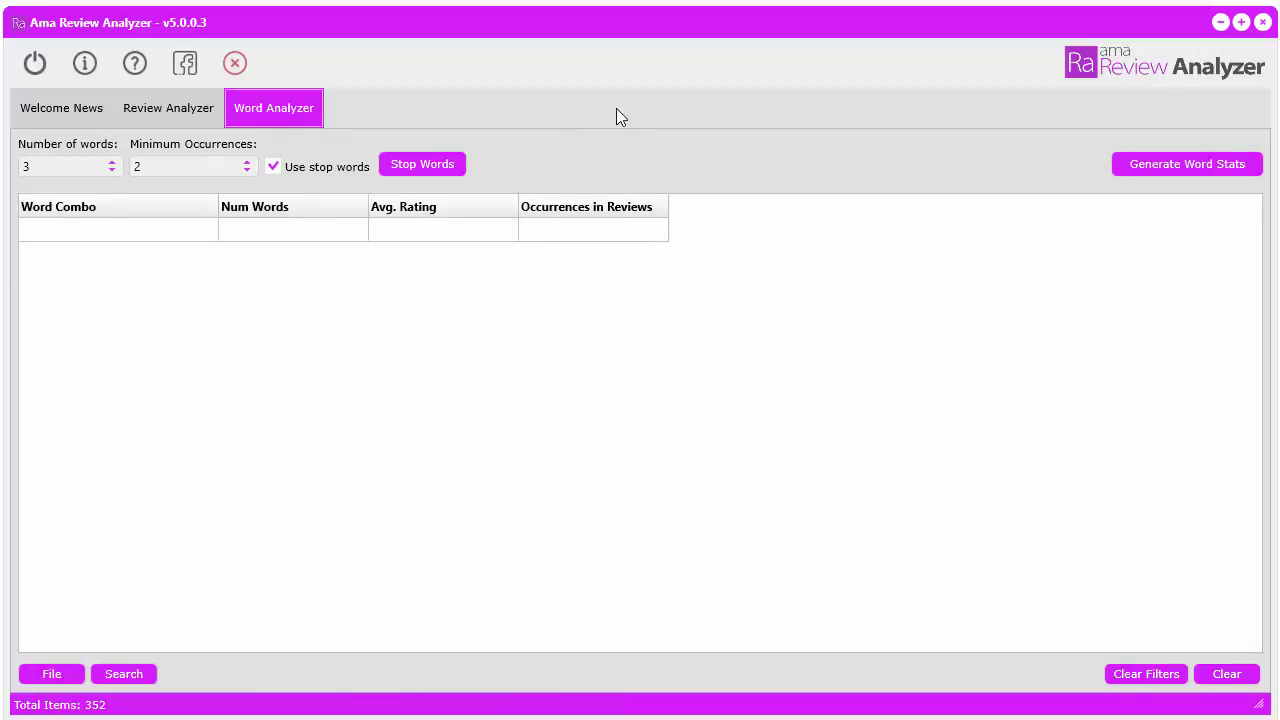
click(173, 110)
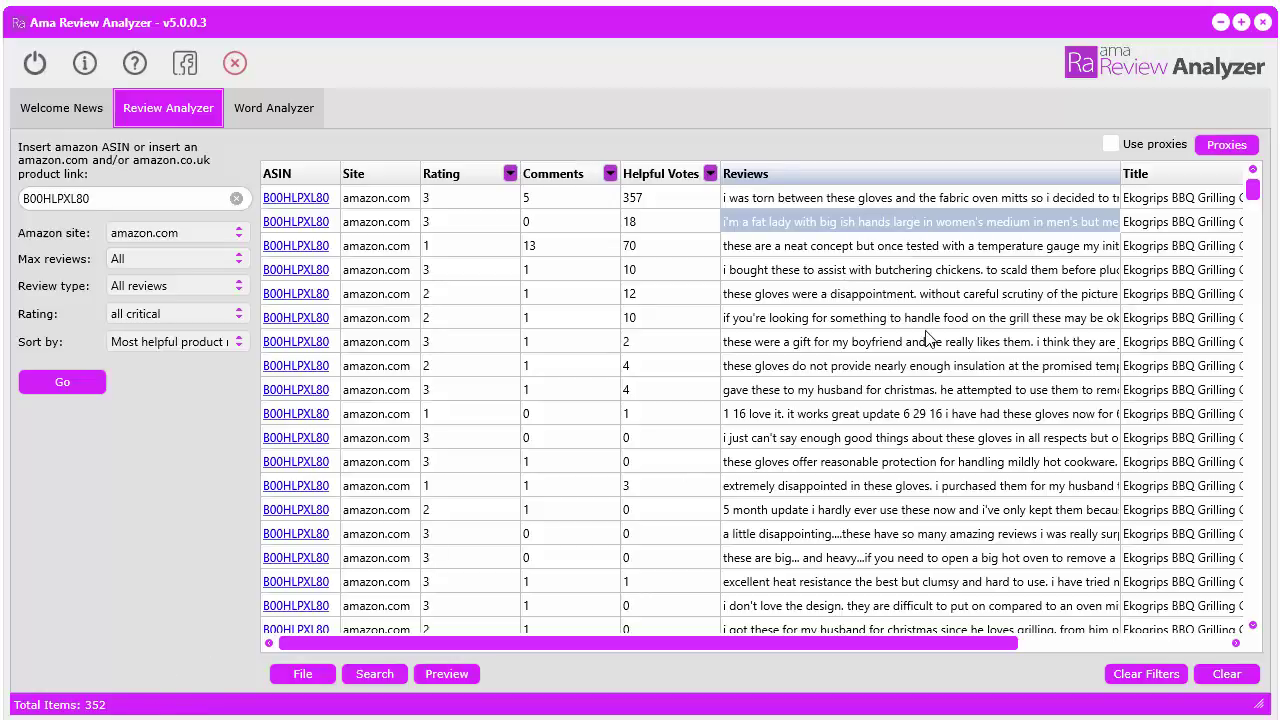
click(272, 110)
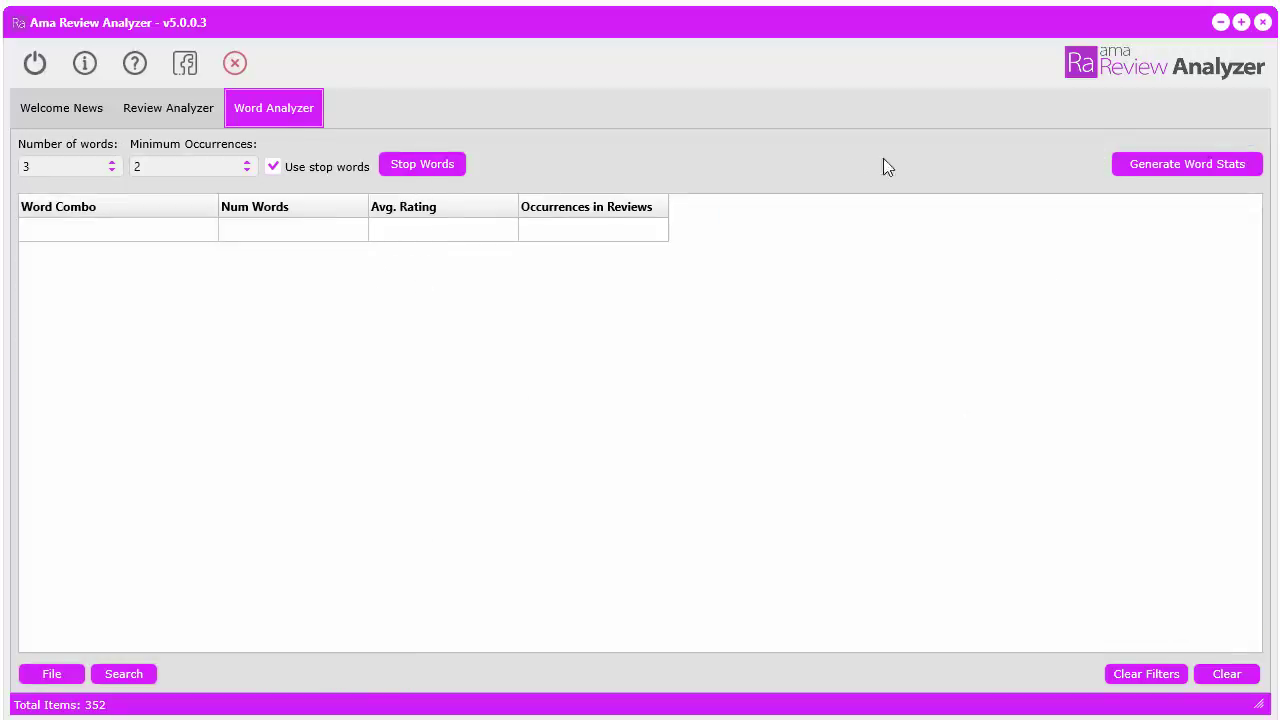
click(1173, 170)
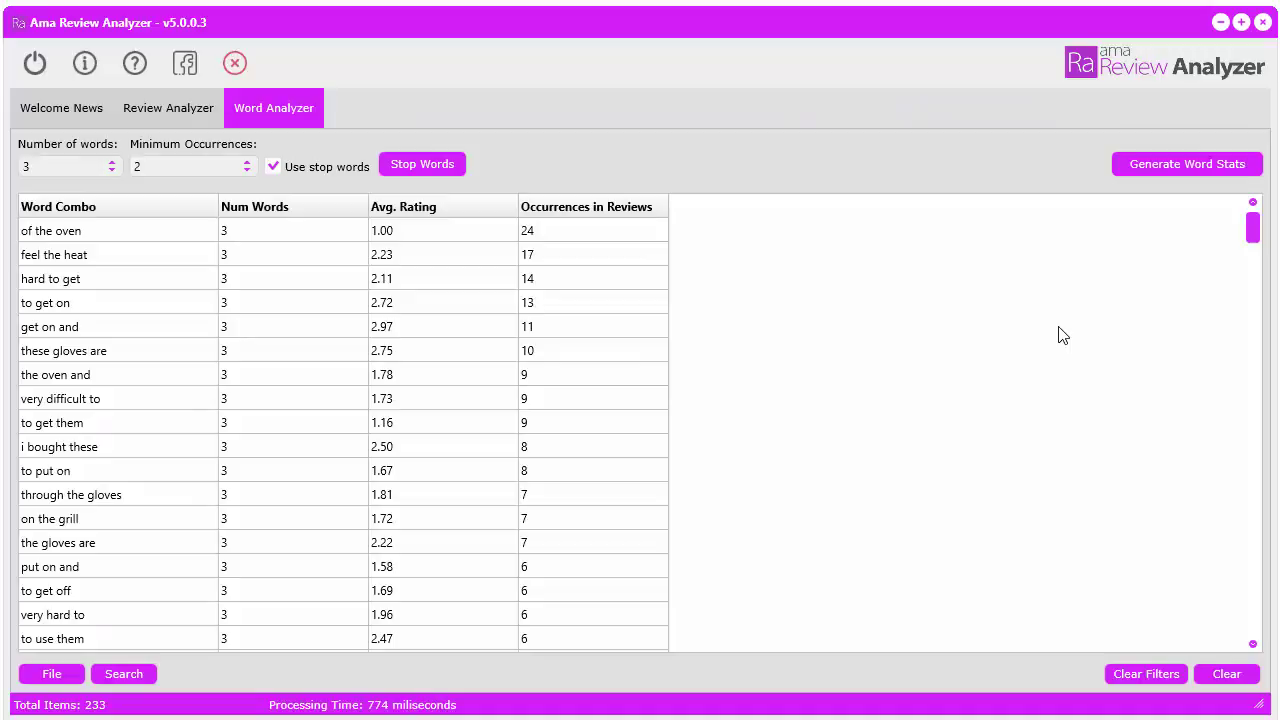
Revisit the source reviews and examine the "of the oven" word combination with its occurrences in reviews
click(184, 109)
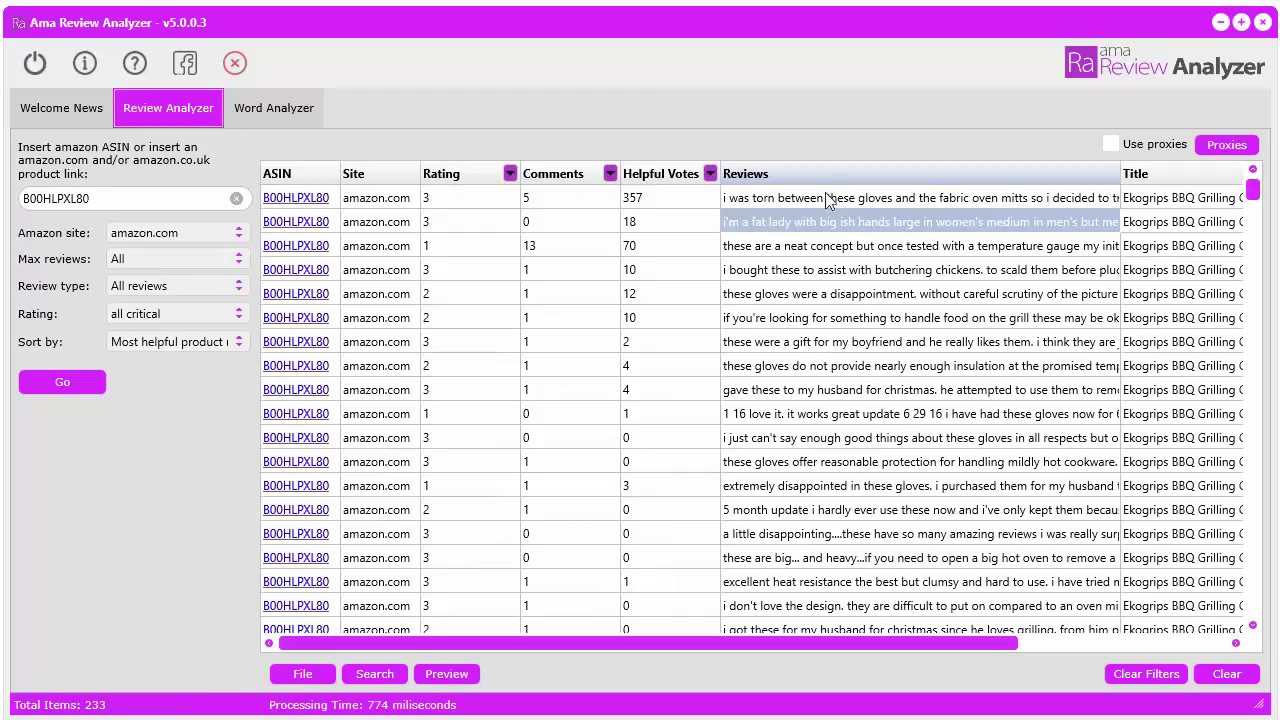
click(292, 118)
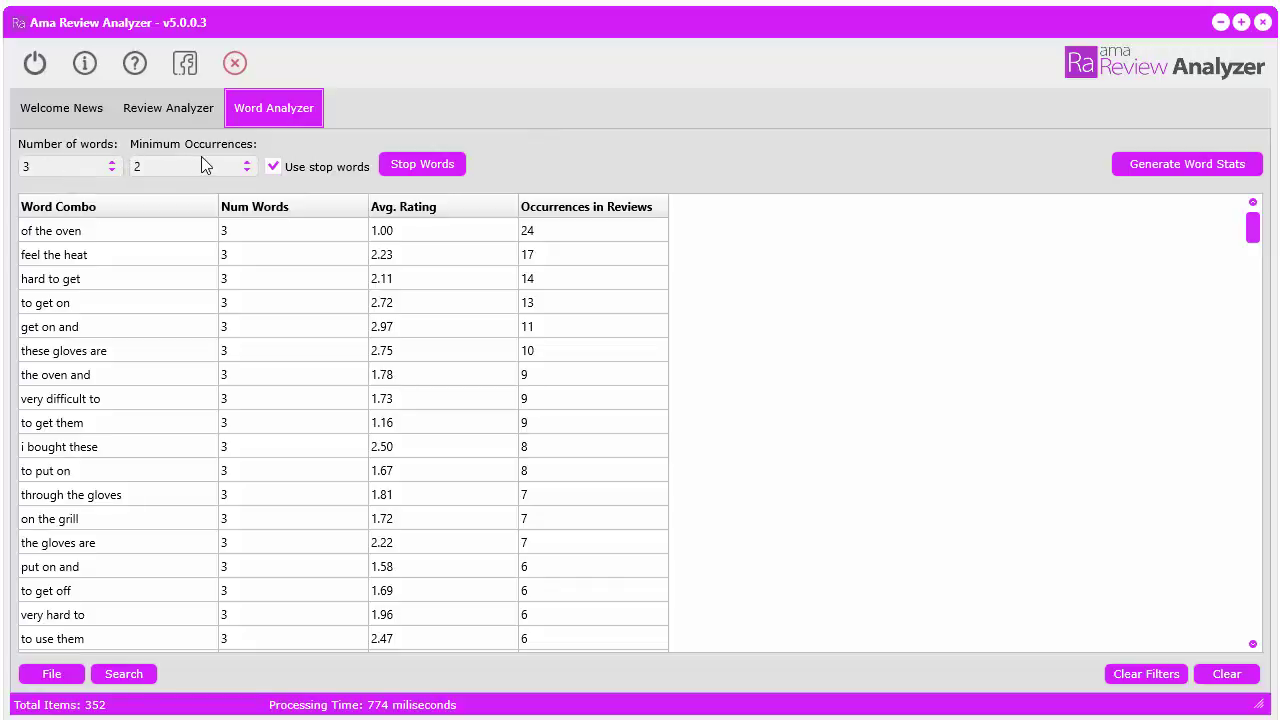
click(140, 238)
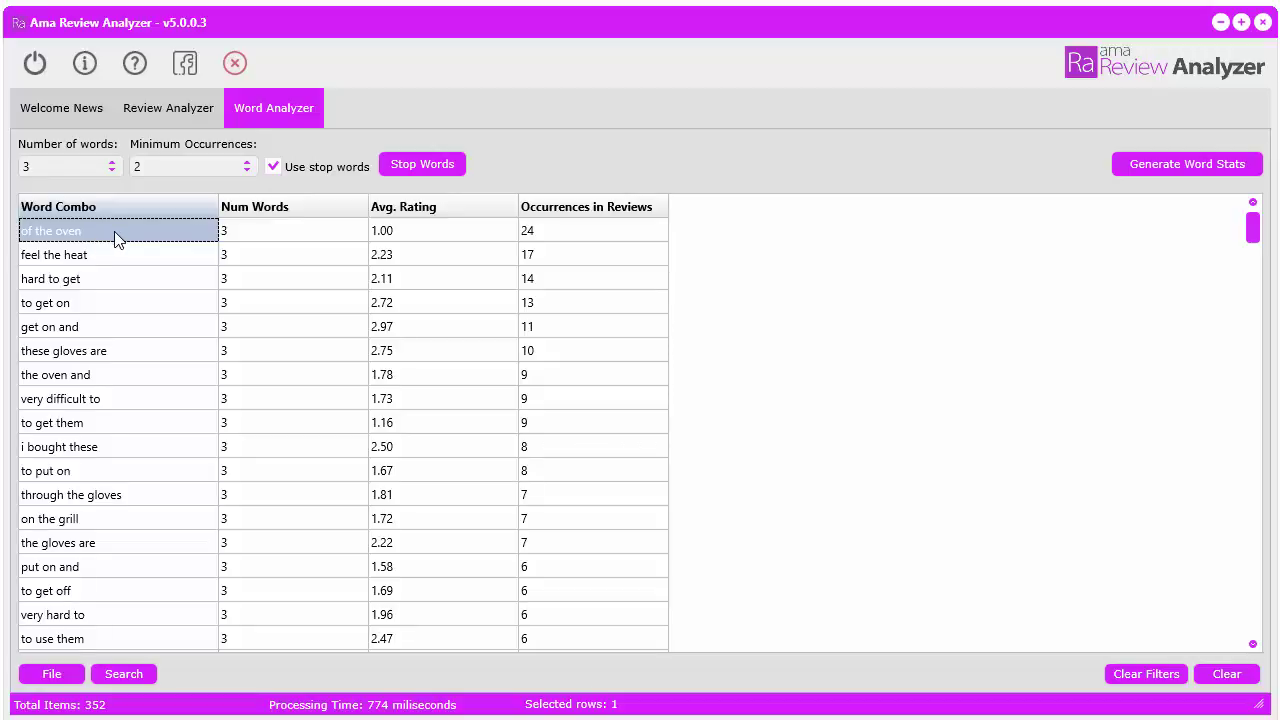
click(576, 231)
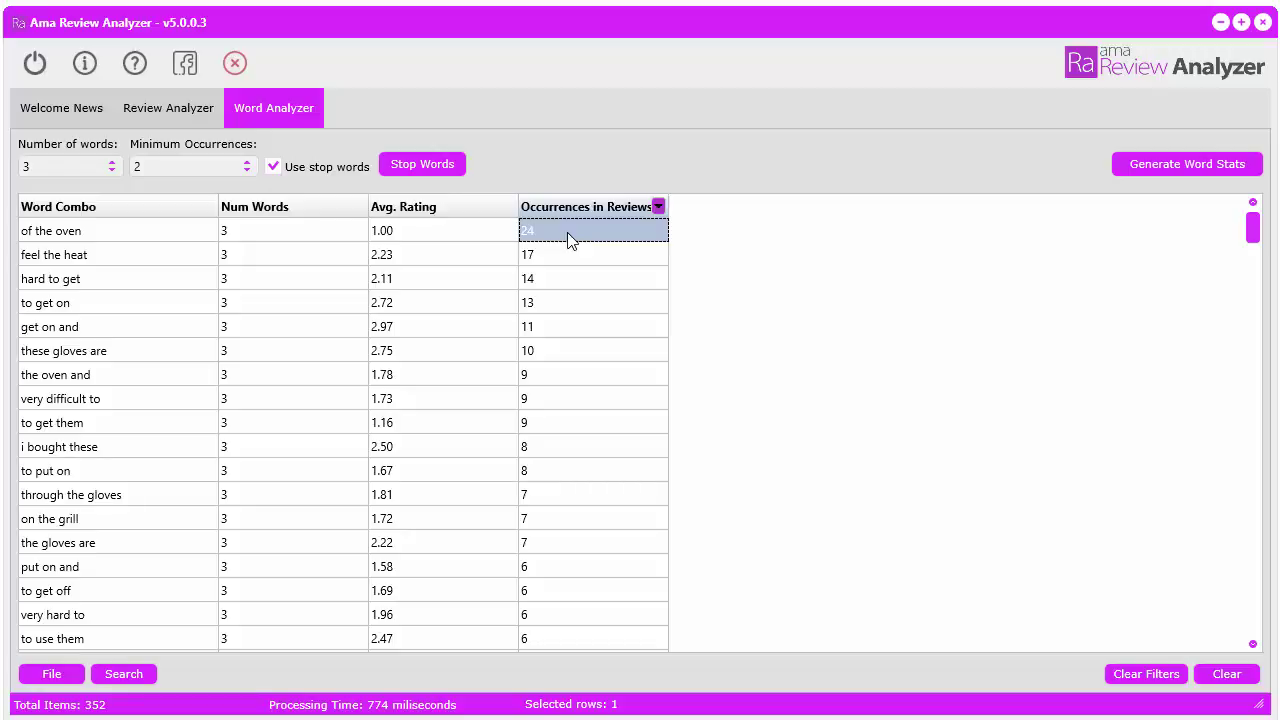
Check the source reviews again and examine the "of the oven" combination's word count, average rating and occurrences in the Word Analyzer
click(129, 114)
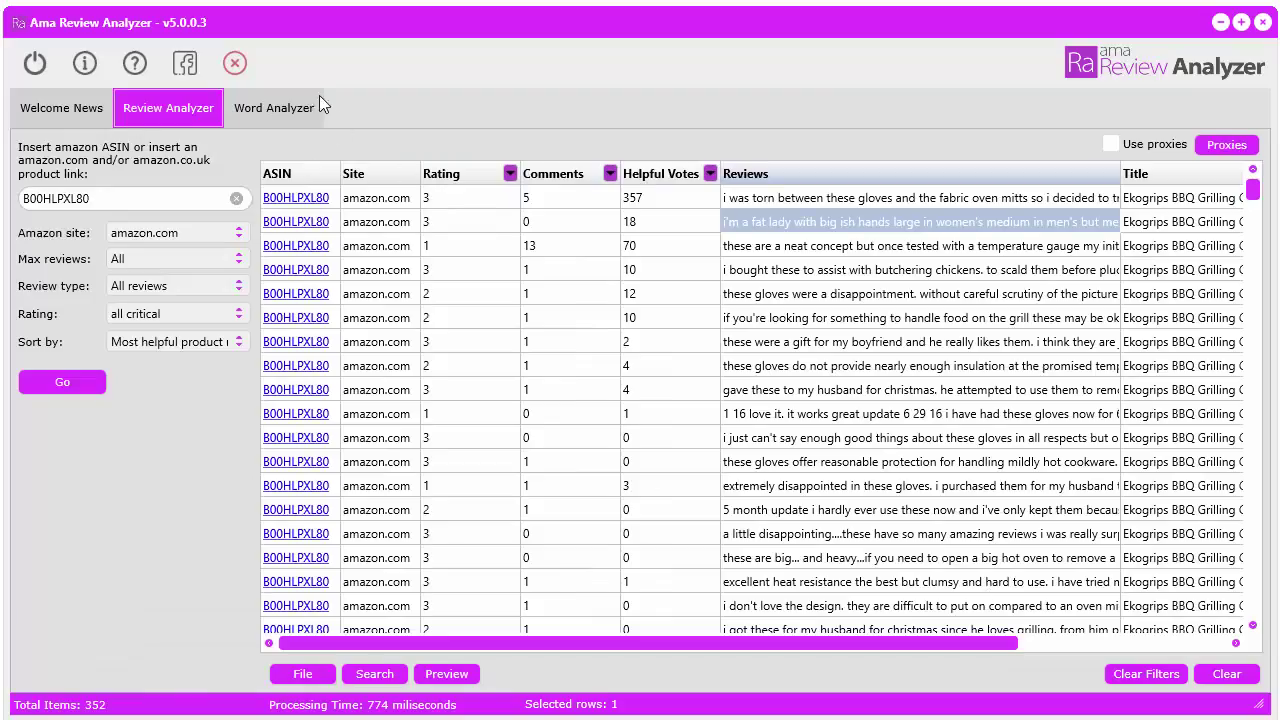
click(293, 117)
click(458, 228)
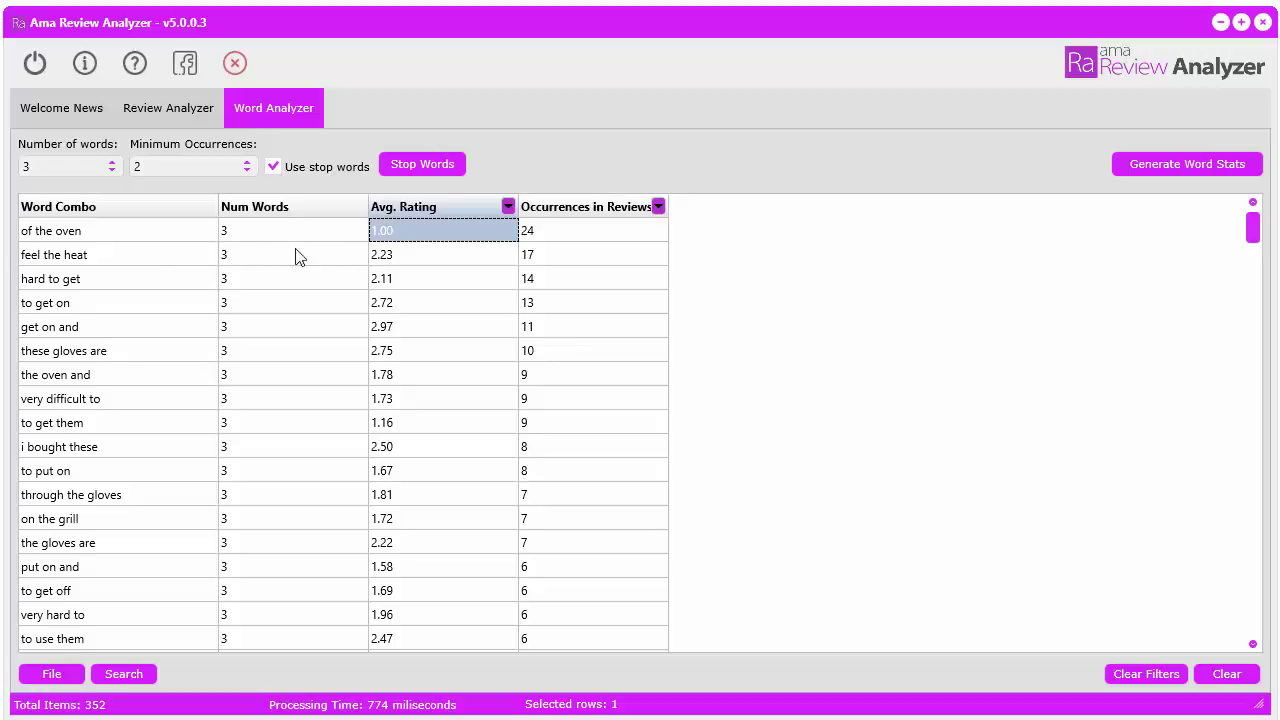
click(107, 233)
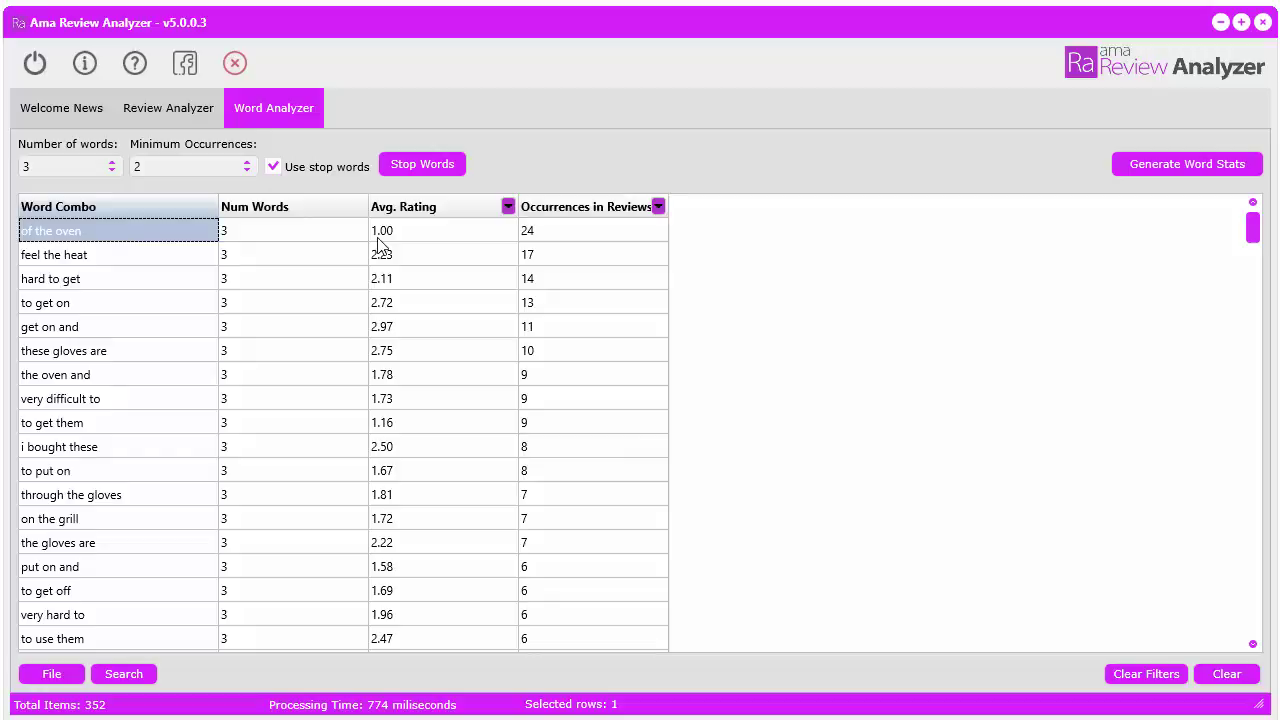
click(408, 243)
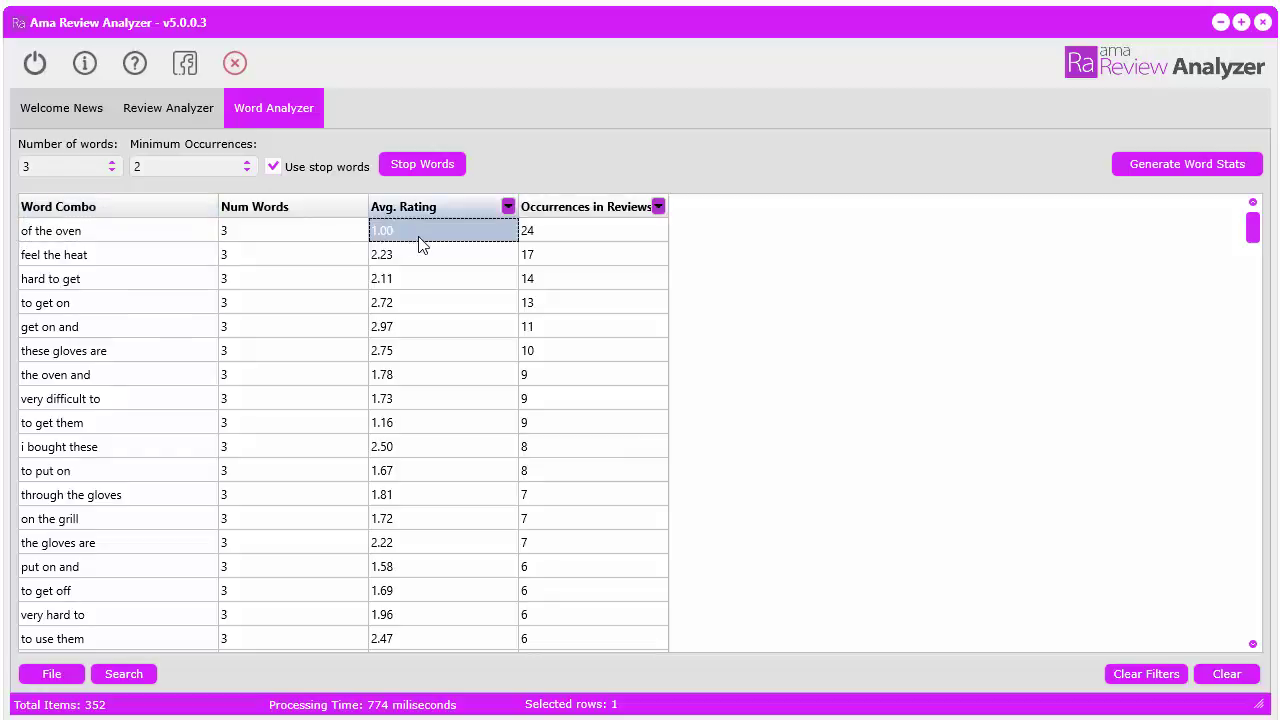
click(592, 238)
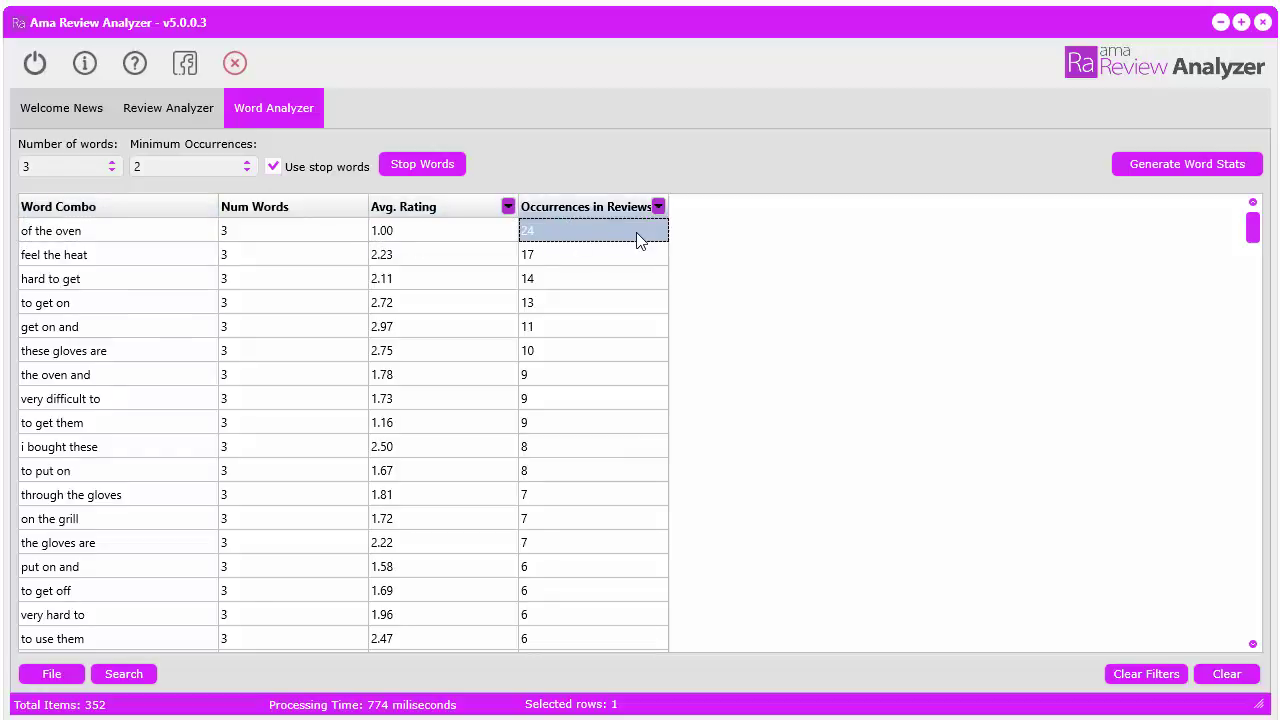
click(410, 241)
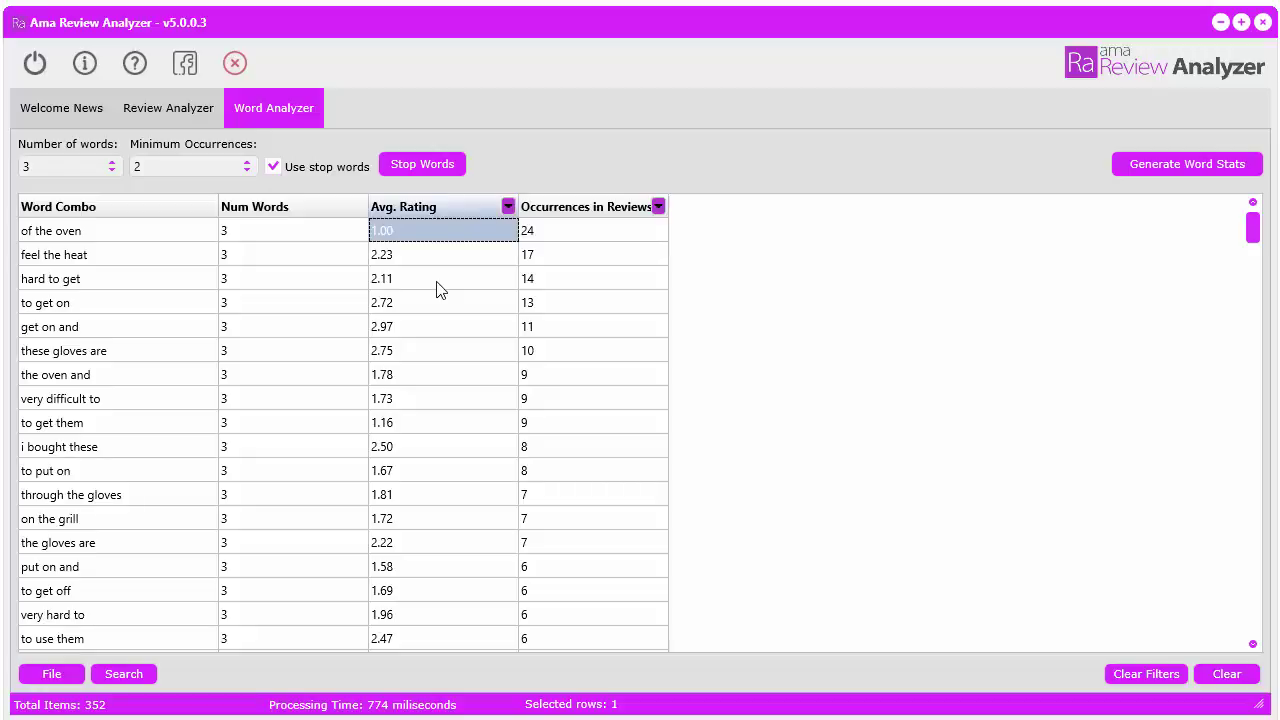
click(88, 236)
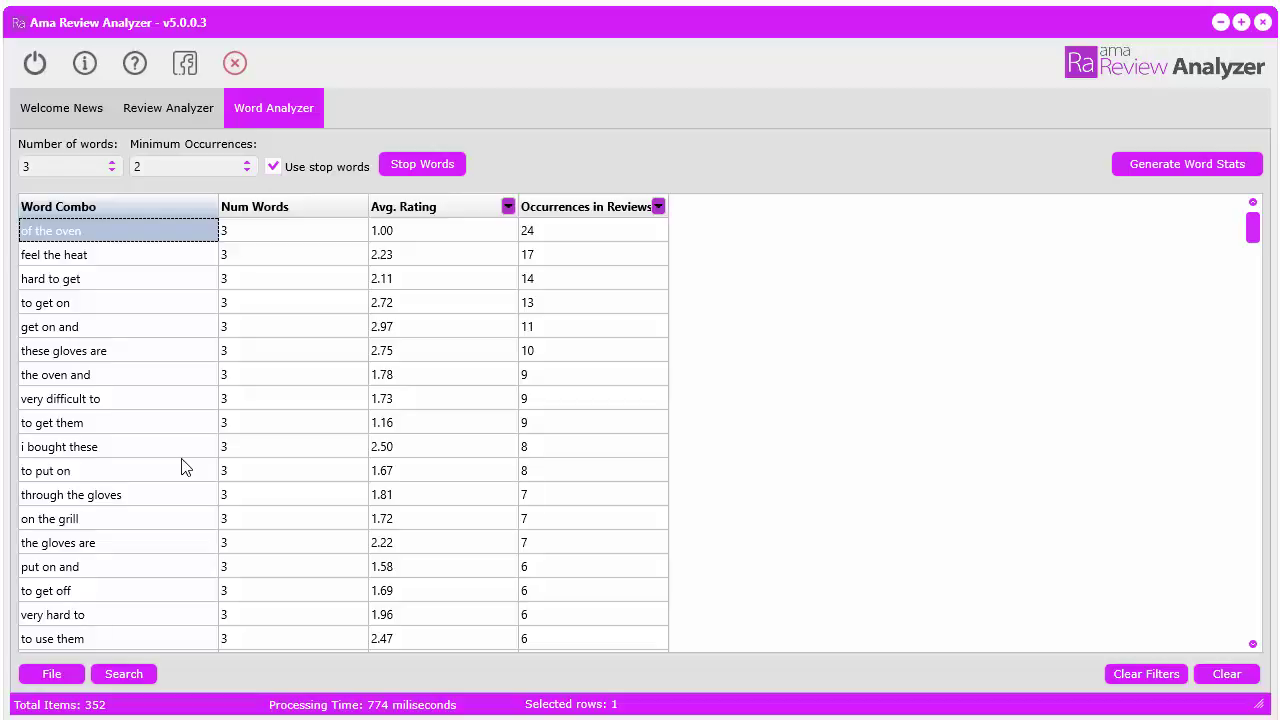
click(333, 236)
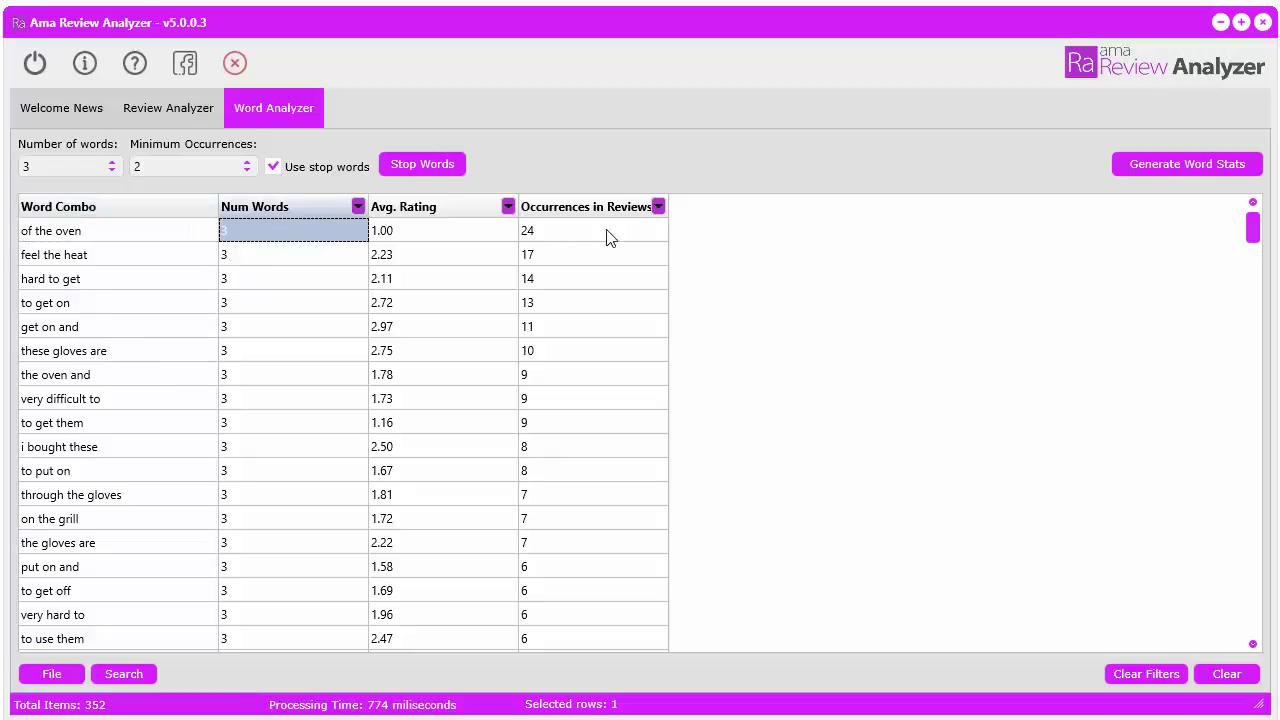
Open the reviews corresponding to "of the oven" in the browser and highlight every match of that phrase on the page
right_click(338, 232)
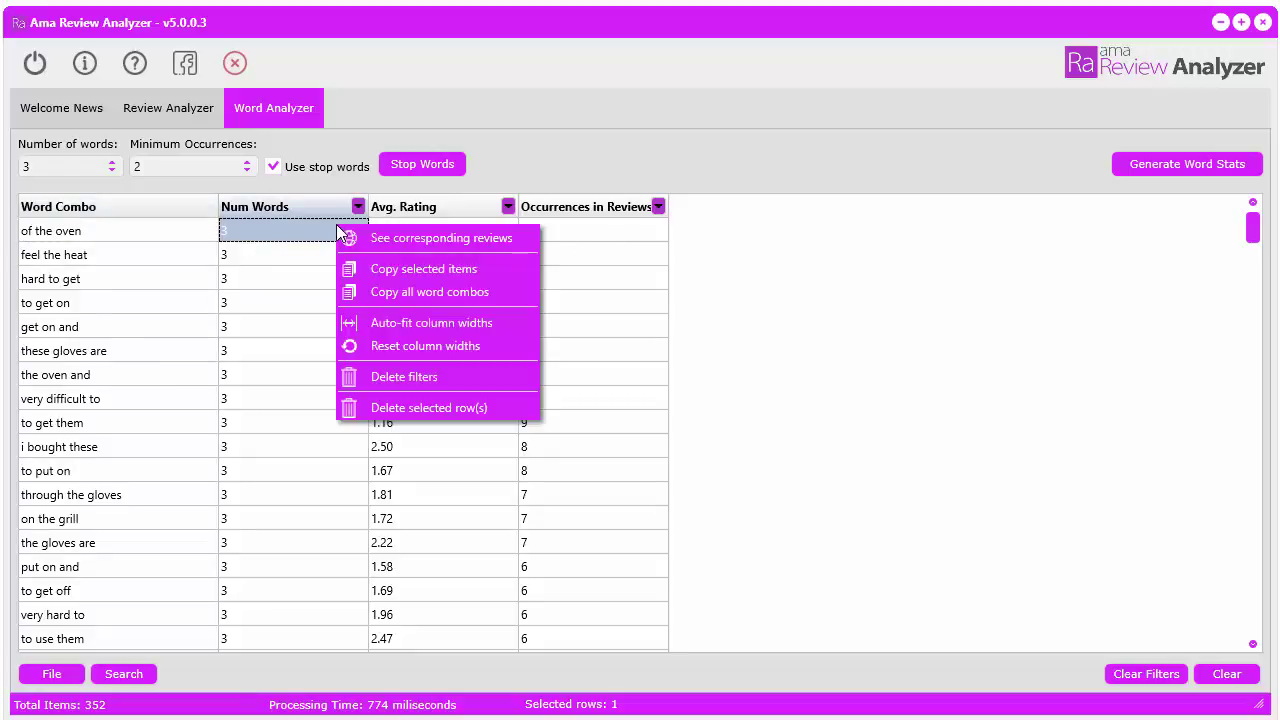
click(403, 240)
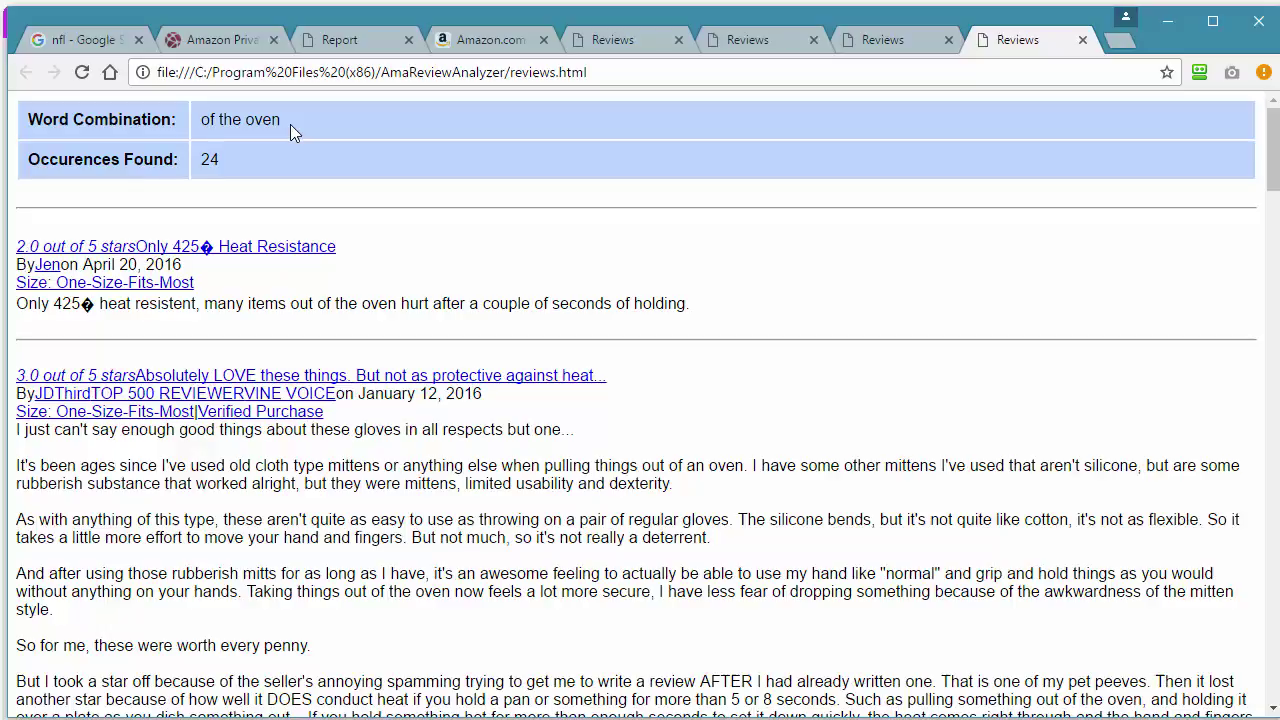
drag(283, 119, 200, 120)
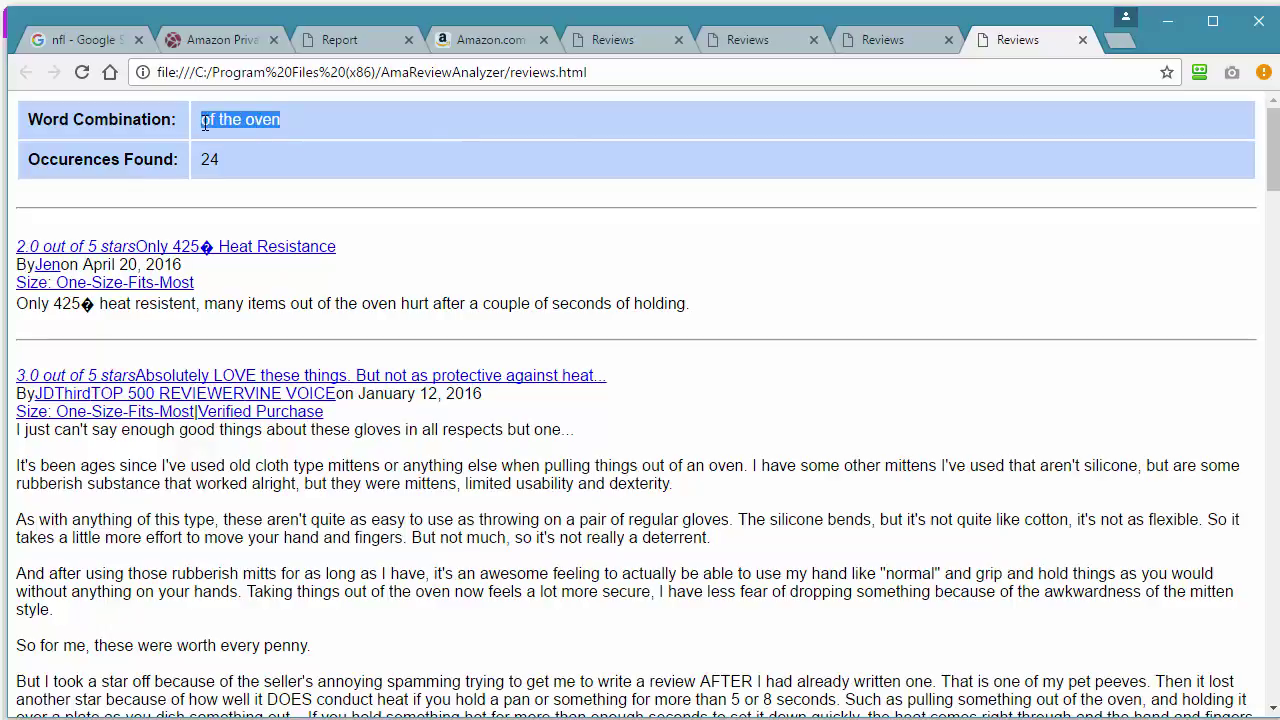
right_click(211, 122)
click(256, 137)
key(ctrl+f)
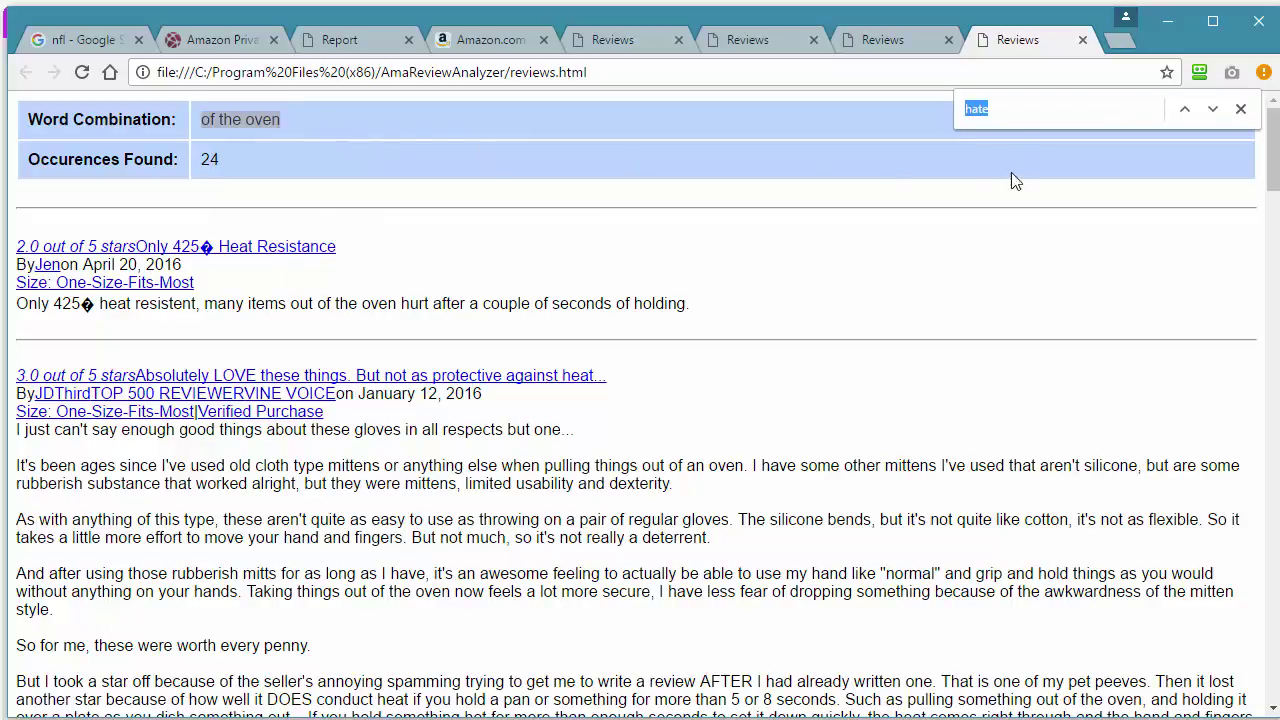
right_click(1005, 110)
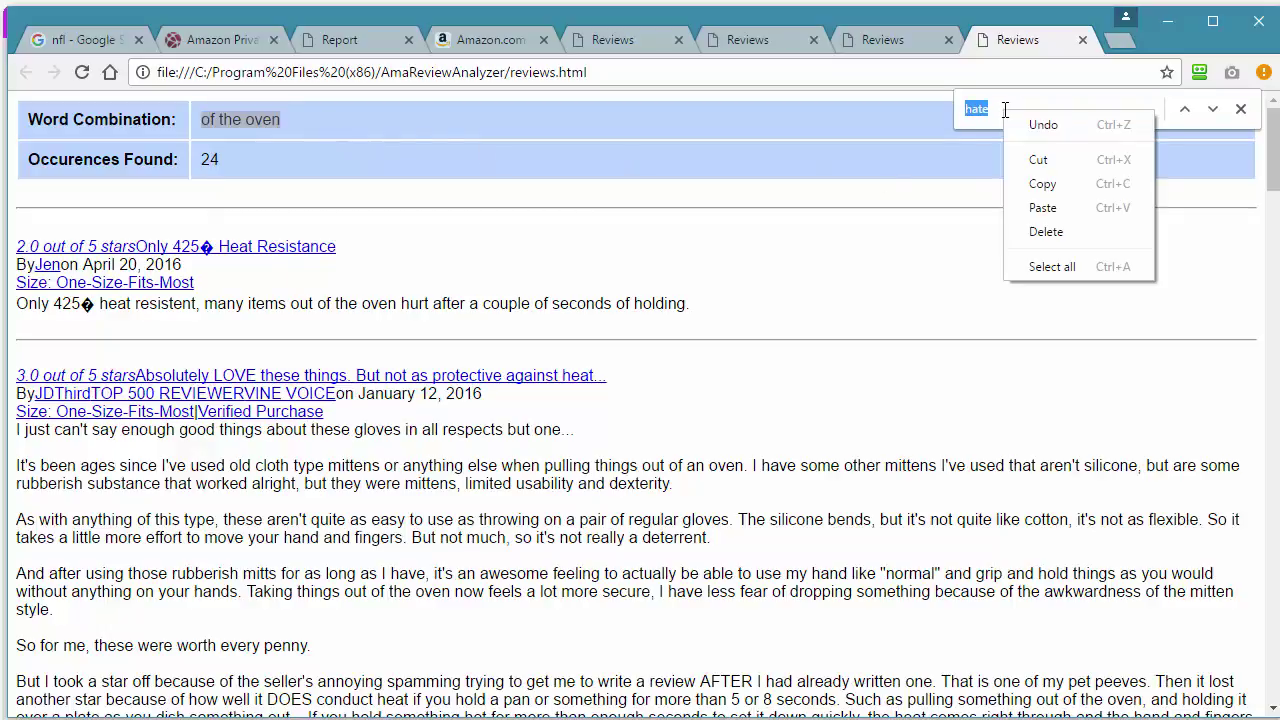
click(1056, 207)
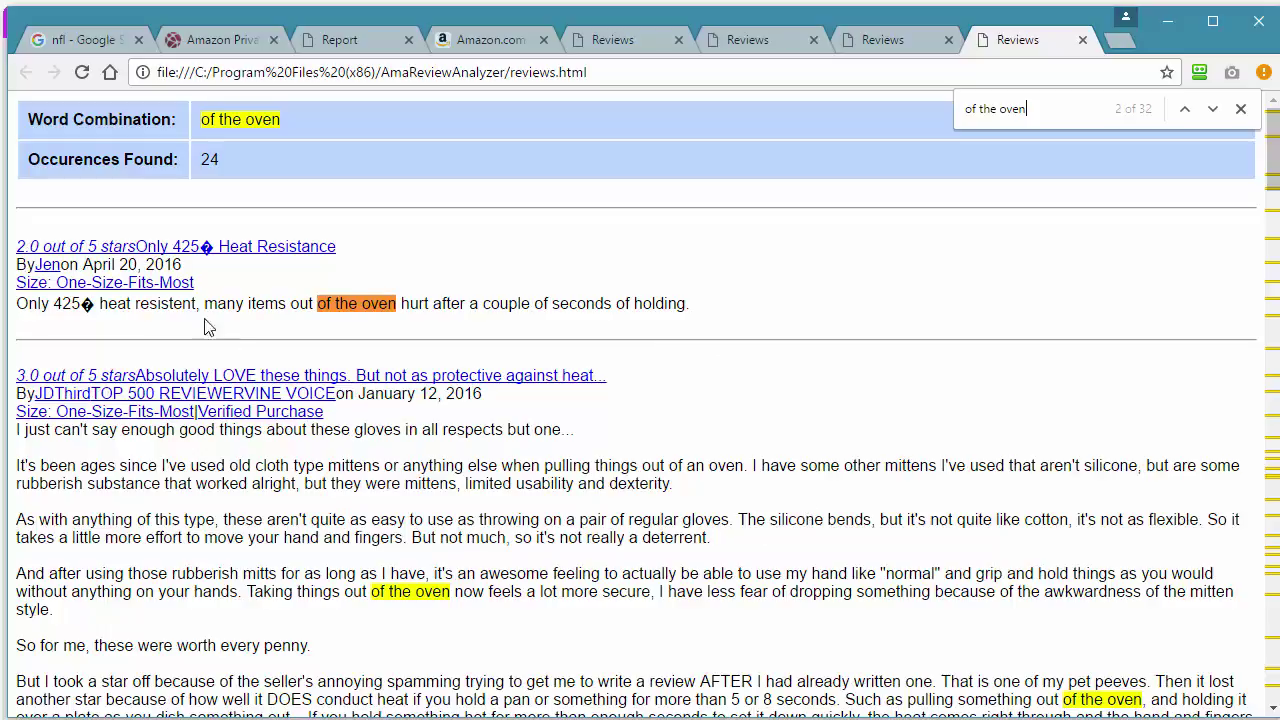
Read through the highlighted "of the oven" reviews to examine the complaints about heat protection
scroll(695, 503, down, 1)
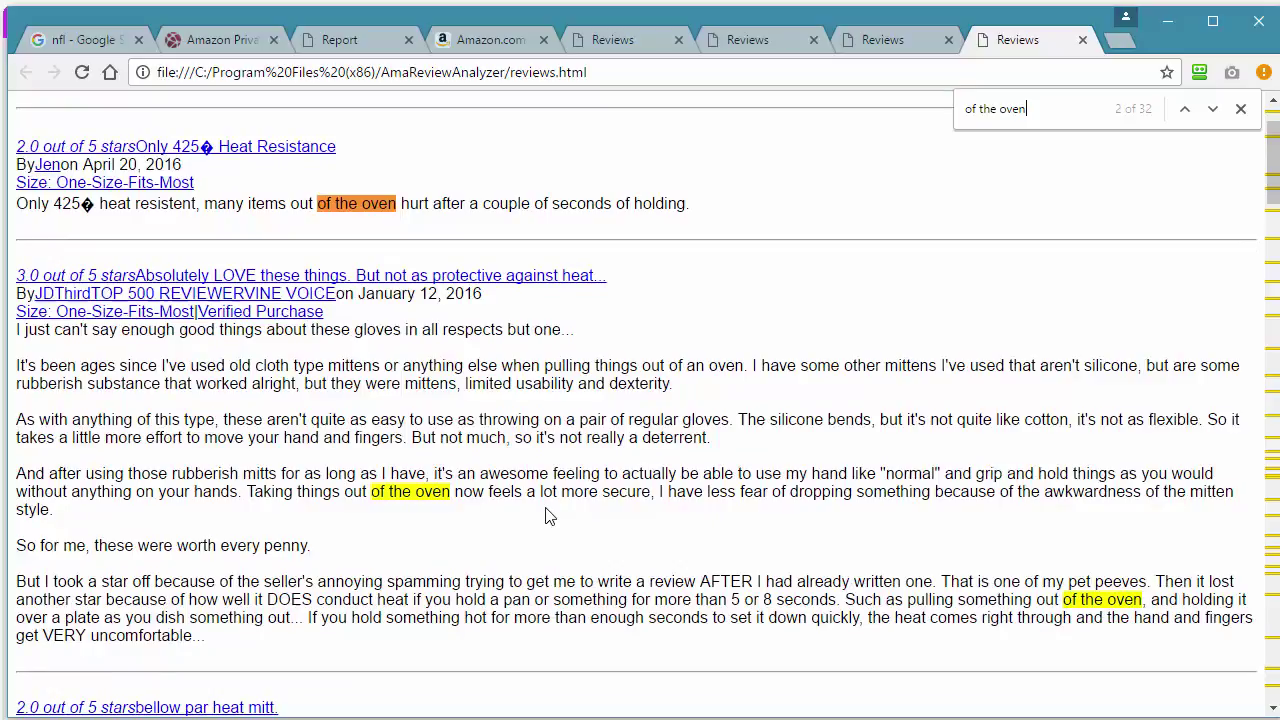
scroll(566, 523, down, 1)
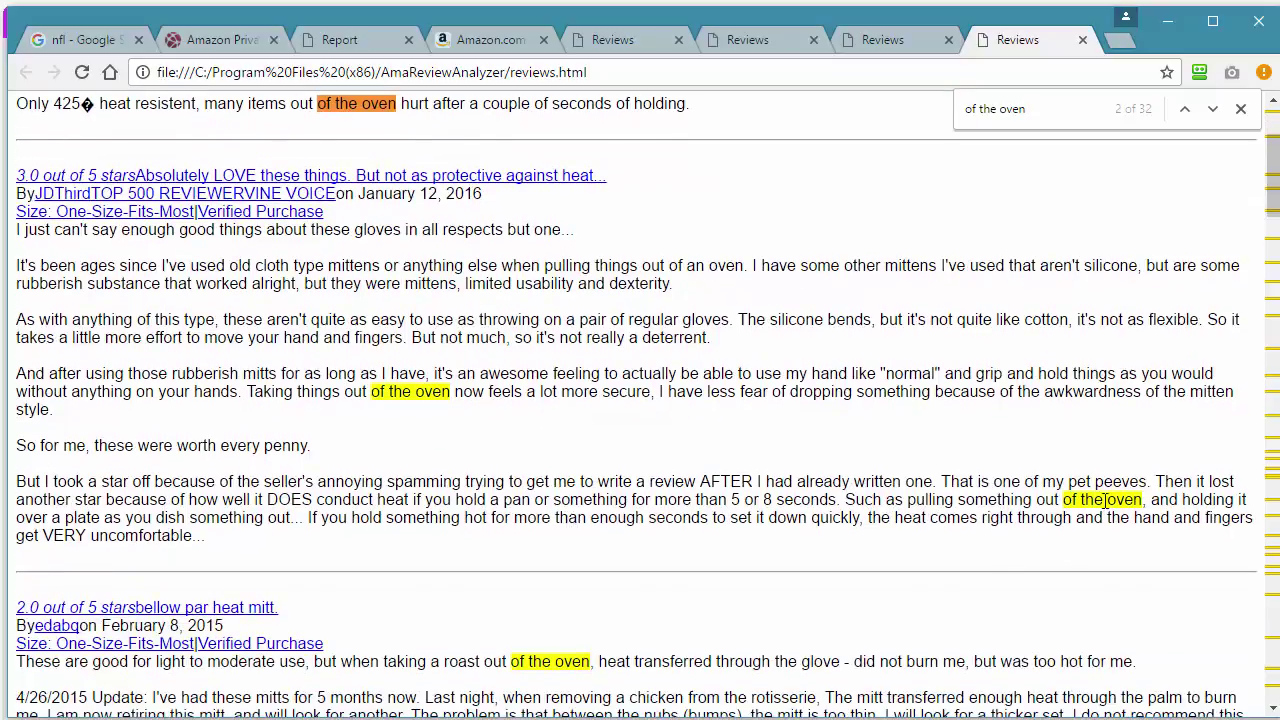
scroll(757, 584, down, 2)
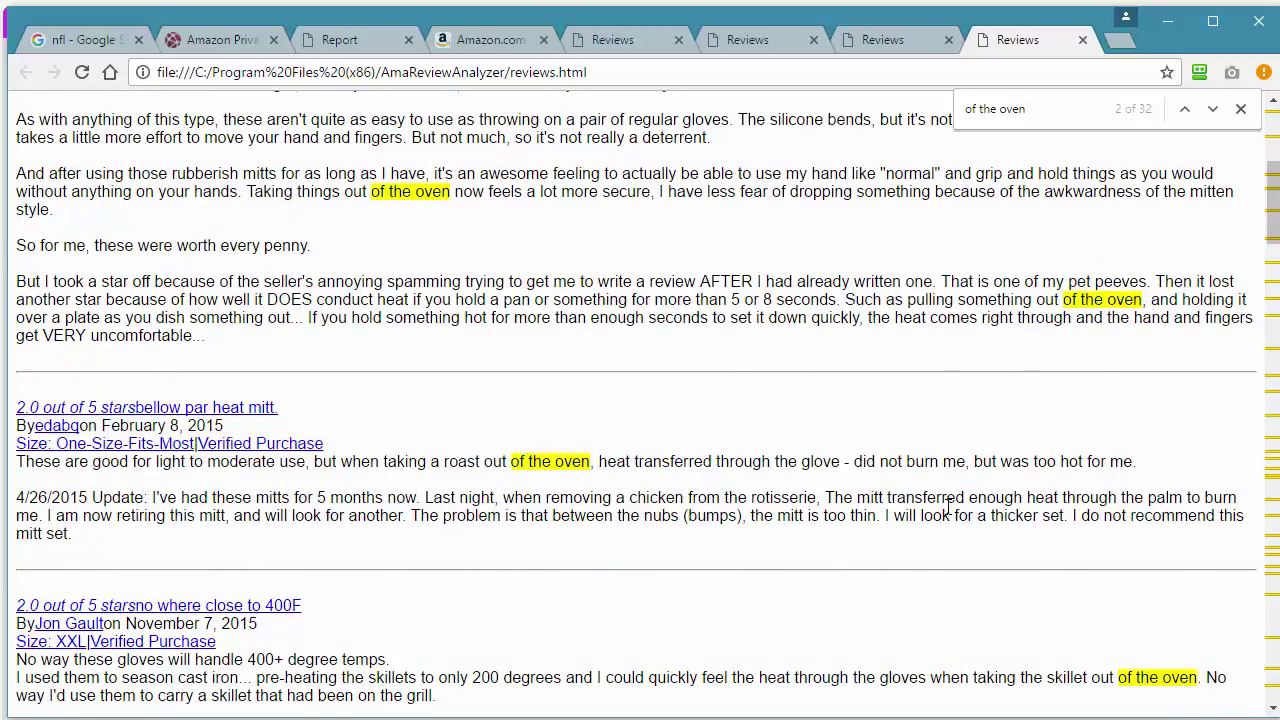
scroll(940, 512, down, 2)
scroll(937, 513, down, 2)
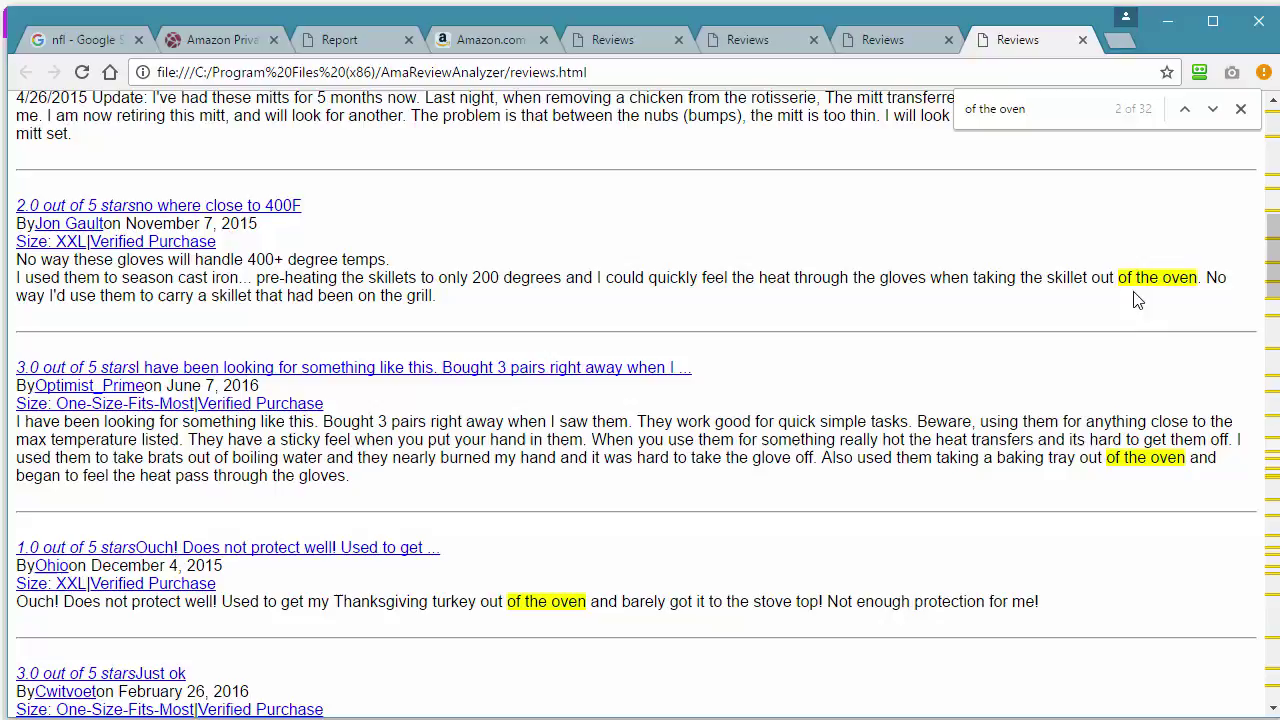
scroll(1155, 311, down, 2)
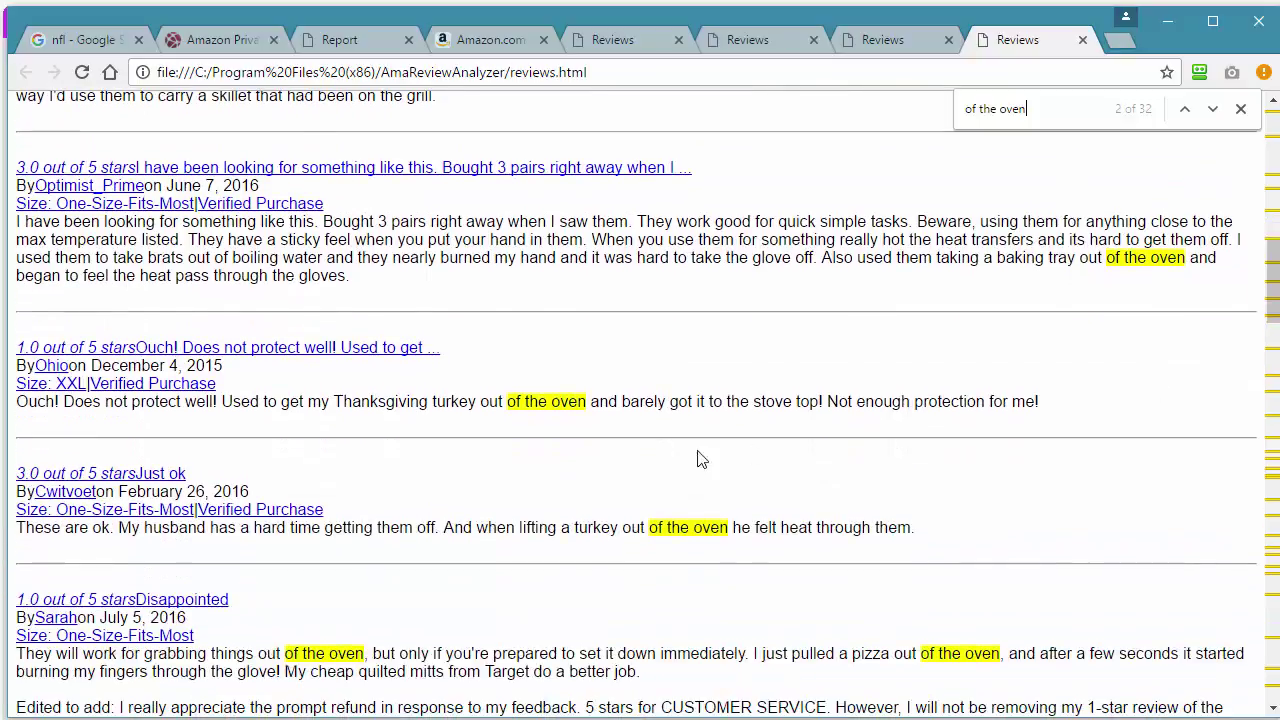
scroll(634, 420, down, 2)
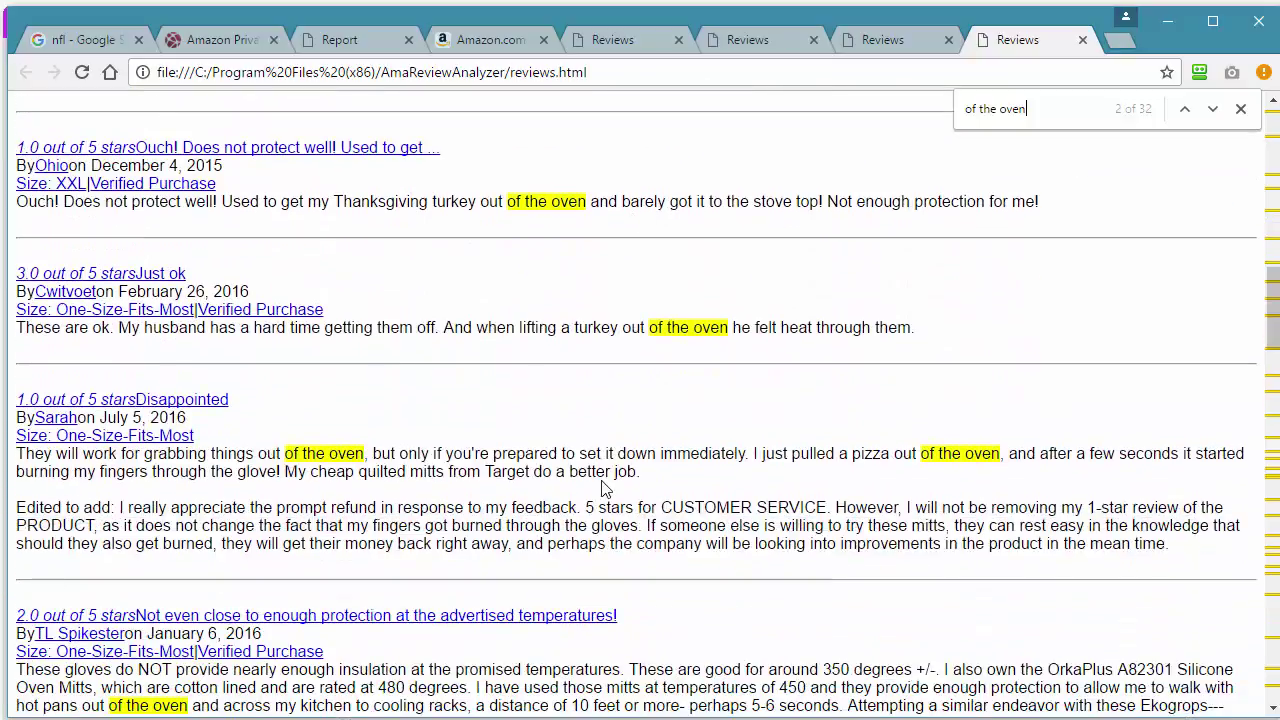
scroll(672, 497, down, 1)
scroll(730, 430, down, 1)
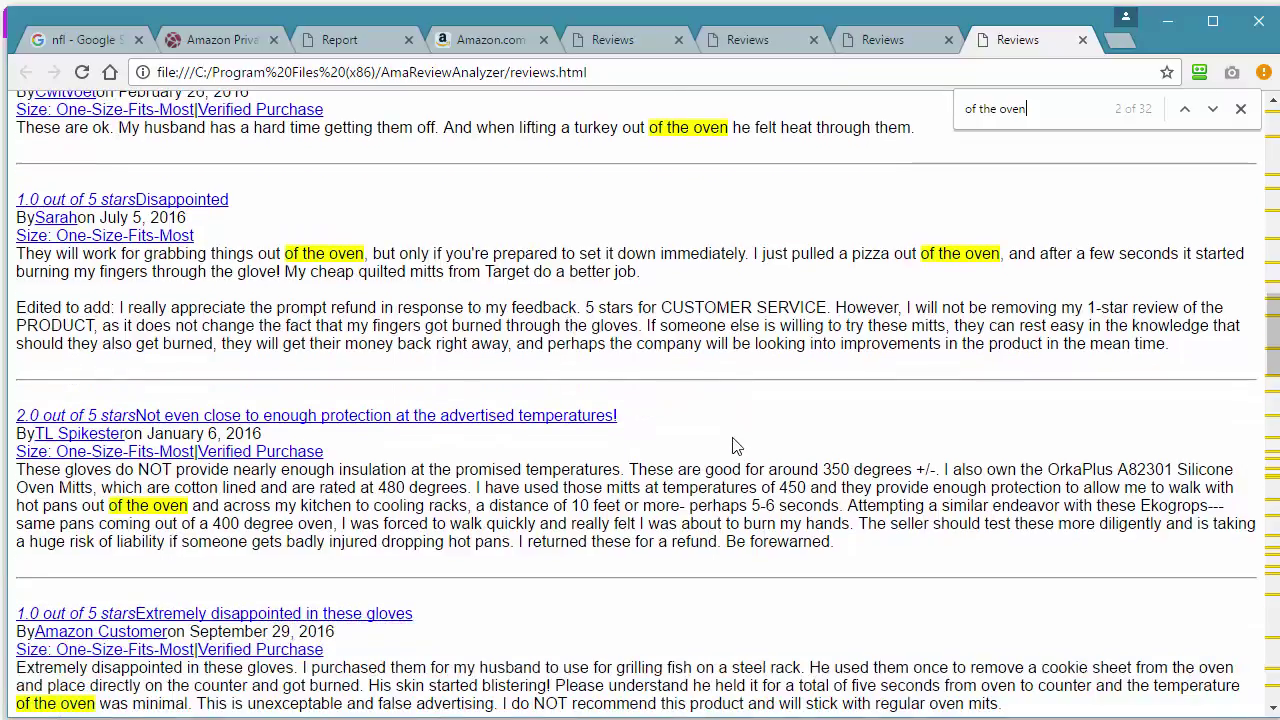
scroll(873, 402, down, 6)
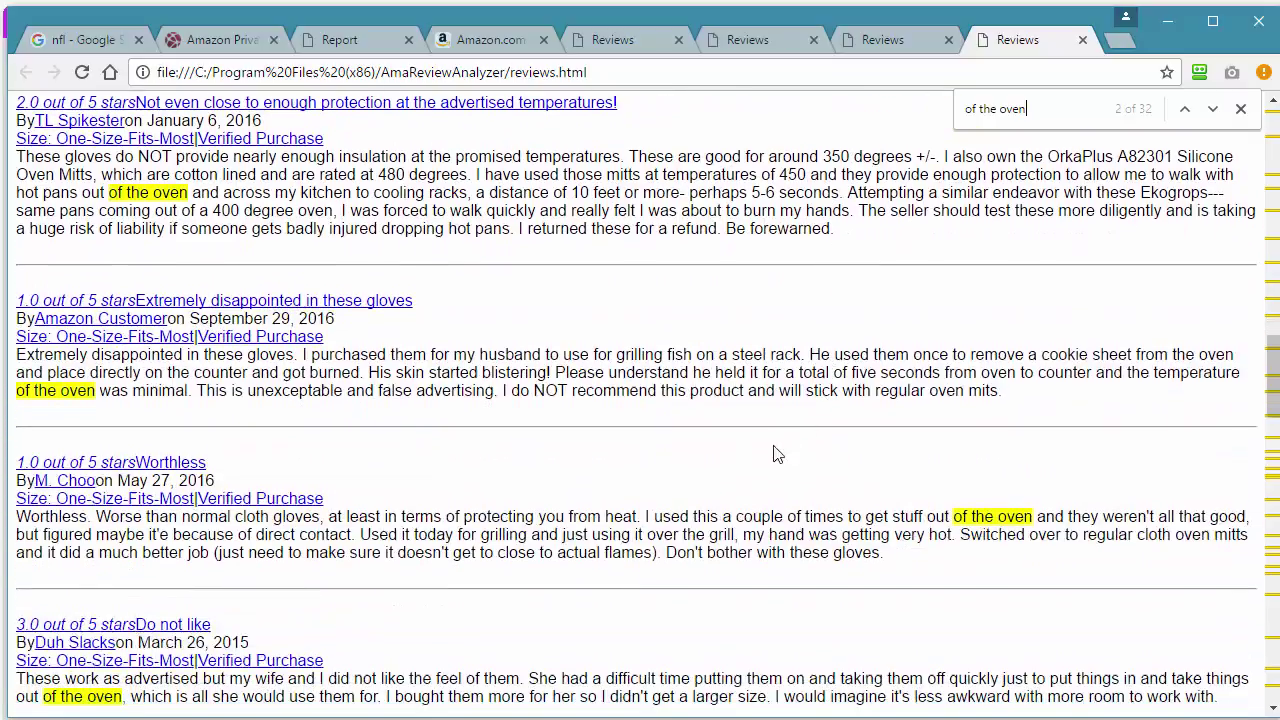
scroll(773, 456, down, 4)
scroll(773, 456, up, 6)
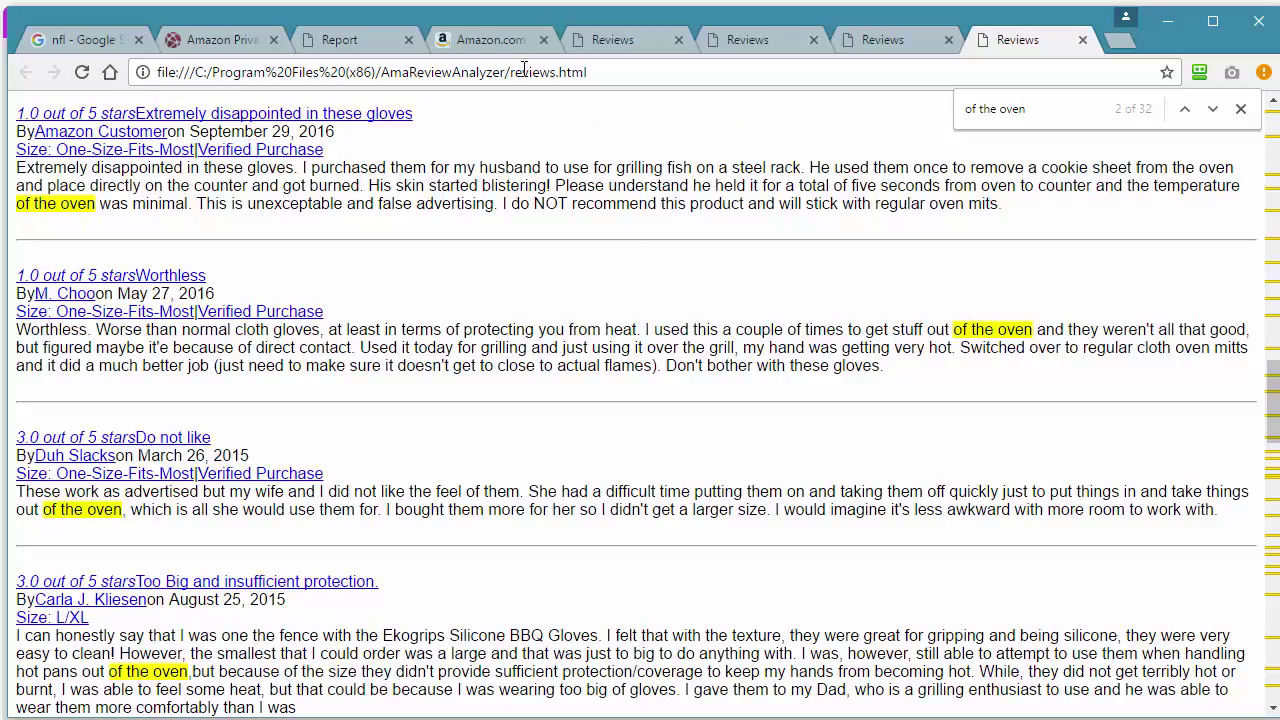
Check the "Oven Mitts" wording in the Amazon product title and return to the "of the oven" reviews
click(496, 46)
scroll(731, 397, up, 15)
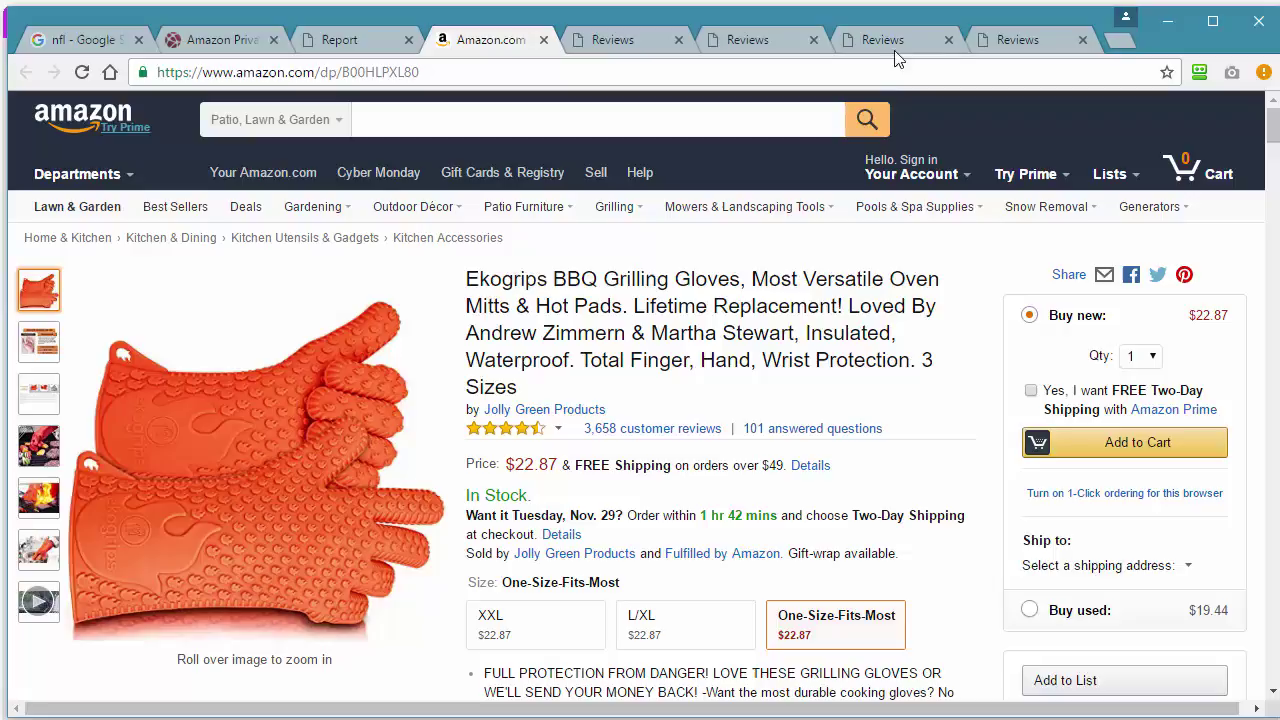
drag(750, 278, 918, 280)
click(918, 280)
click(1007, 42)
Examine the remaining "of the oven" reviews and minimize the browser
scroll(714, 471, down, 2)
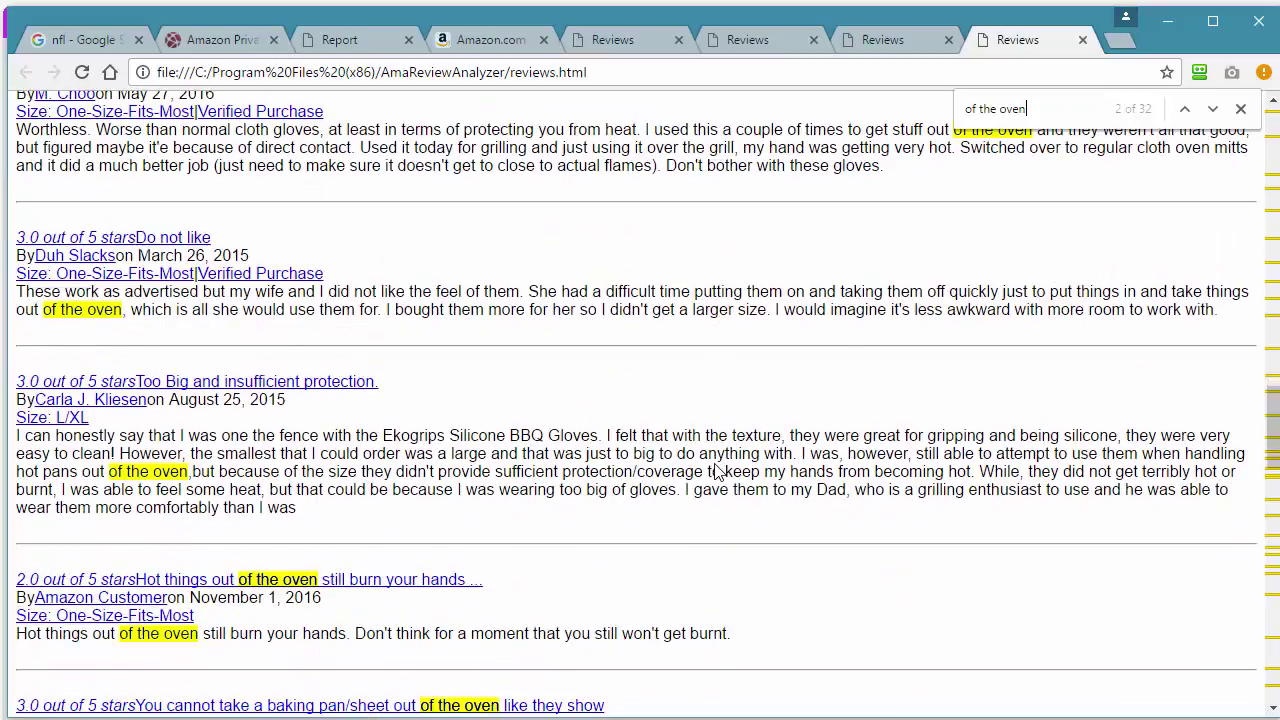
scroll(714, 471, down, 4)
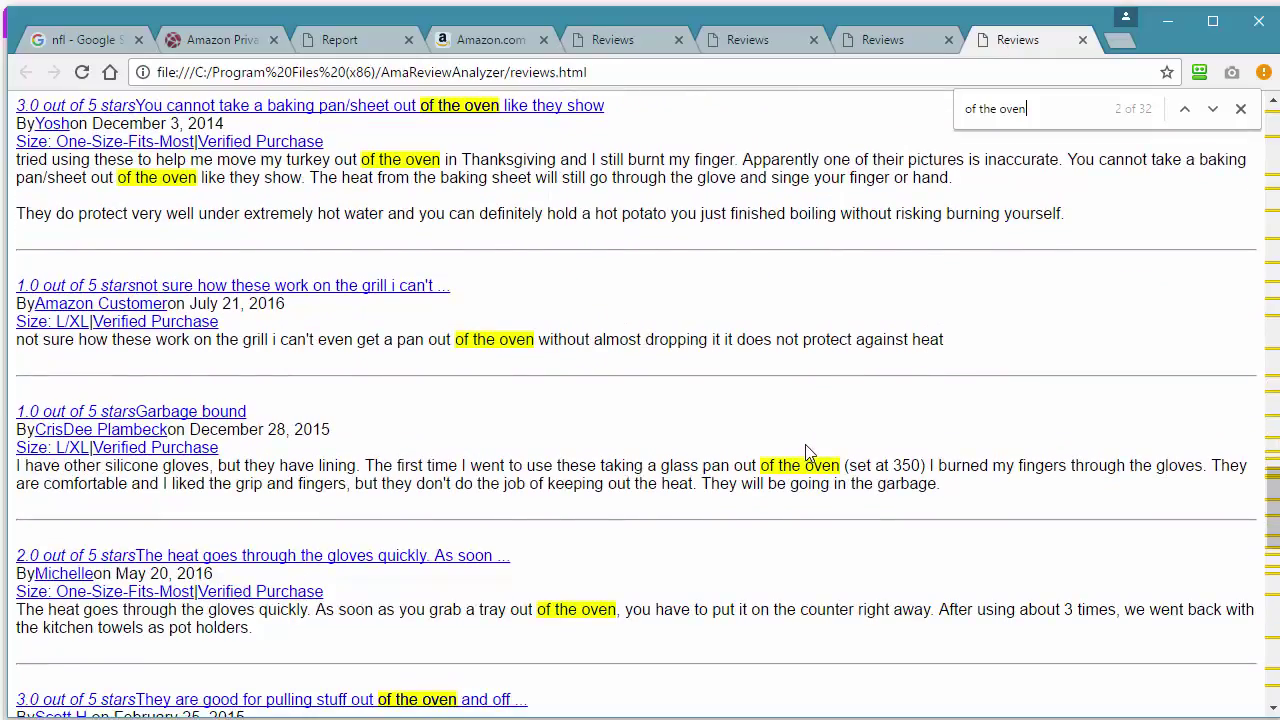
scroll(808, 453, down, 1)
scroll(810, 420, up, 3)
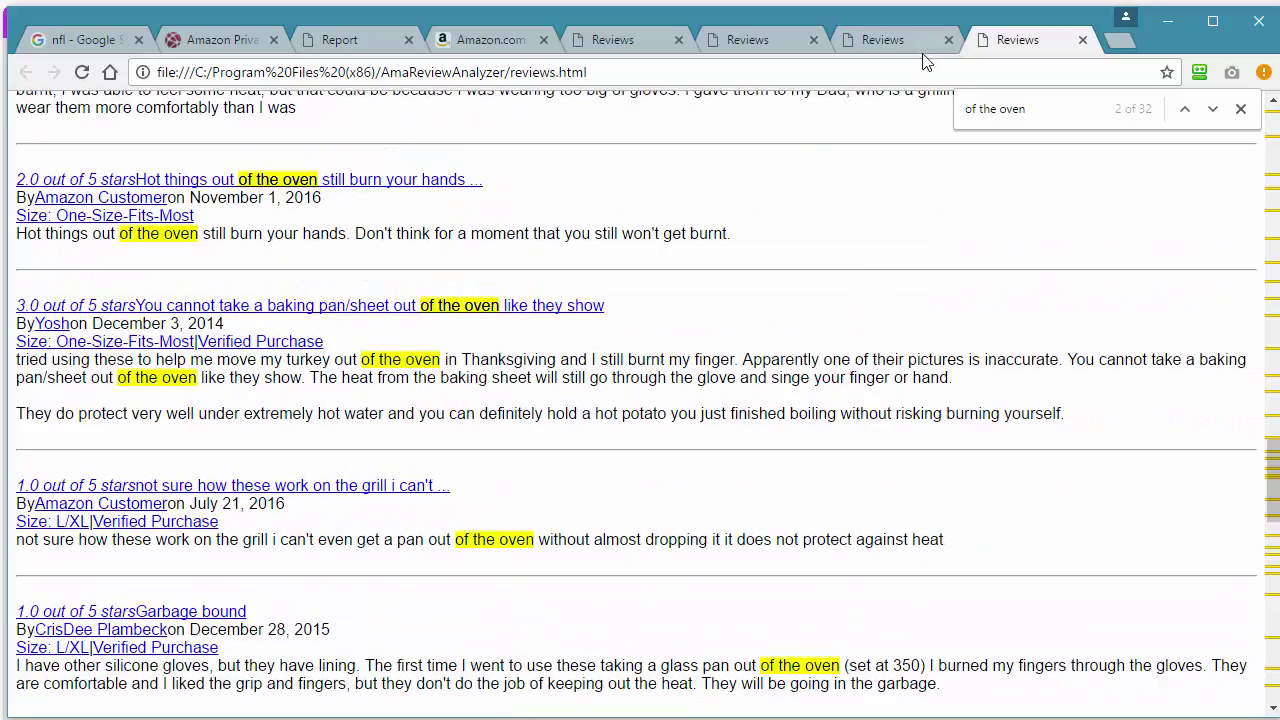
click(1167, 20)
Open the reviews corresponding to the "hard to get" word combination in the browser
click(300, 302)
click(90, 260)
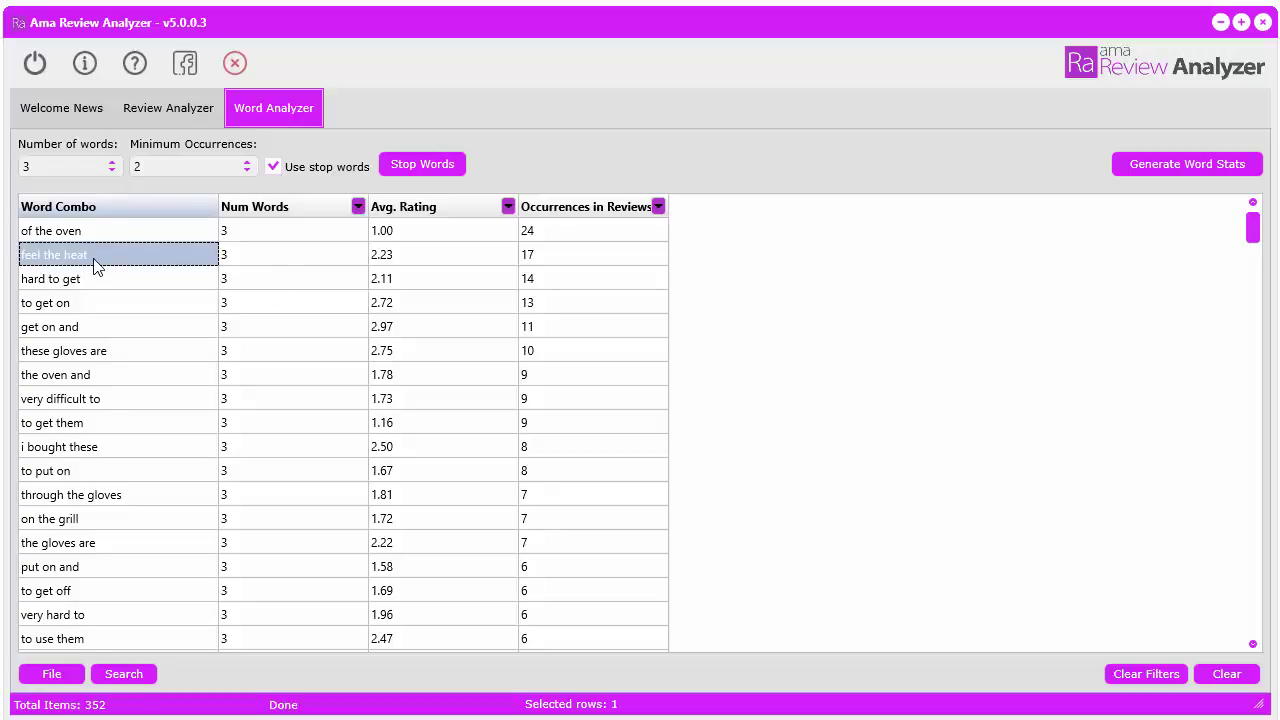
click(93, 280)
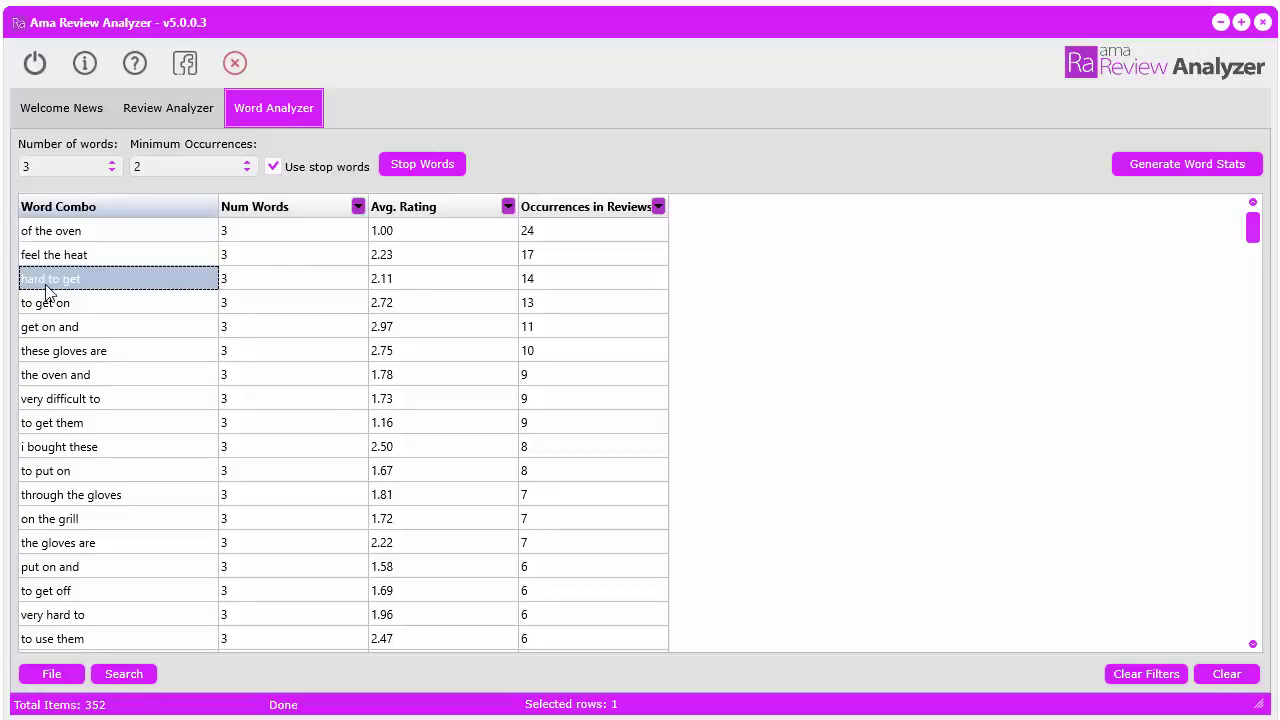
right_click(102, 276)
click(150, 291)
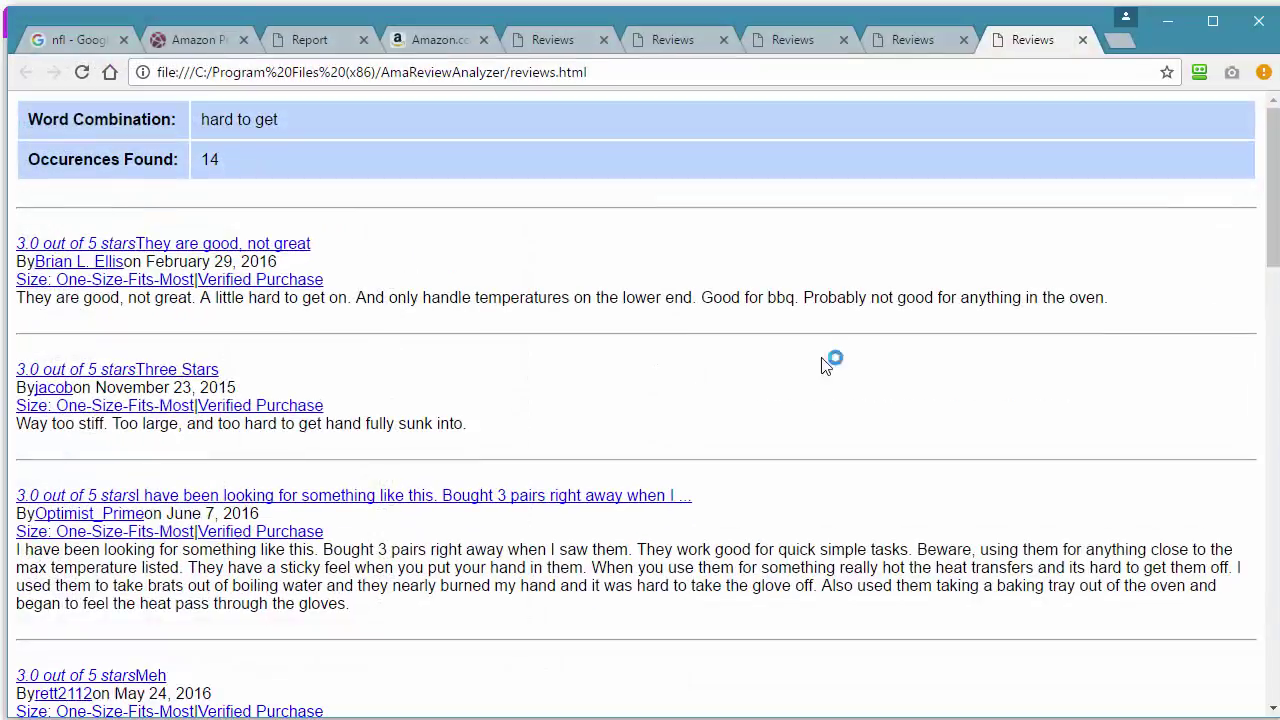
Find "hard to get" on the reviews page, examine the highlighted matches and minimize the browser
drag(300, 119, 205, 119)
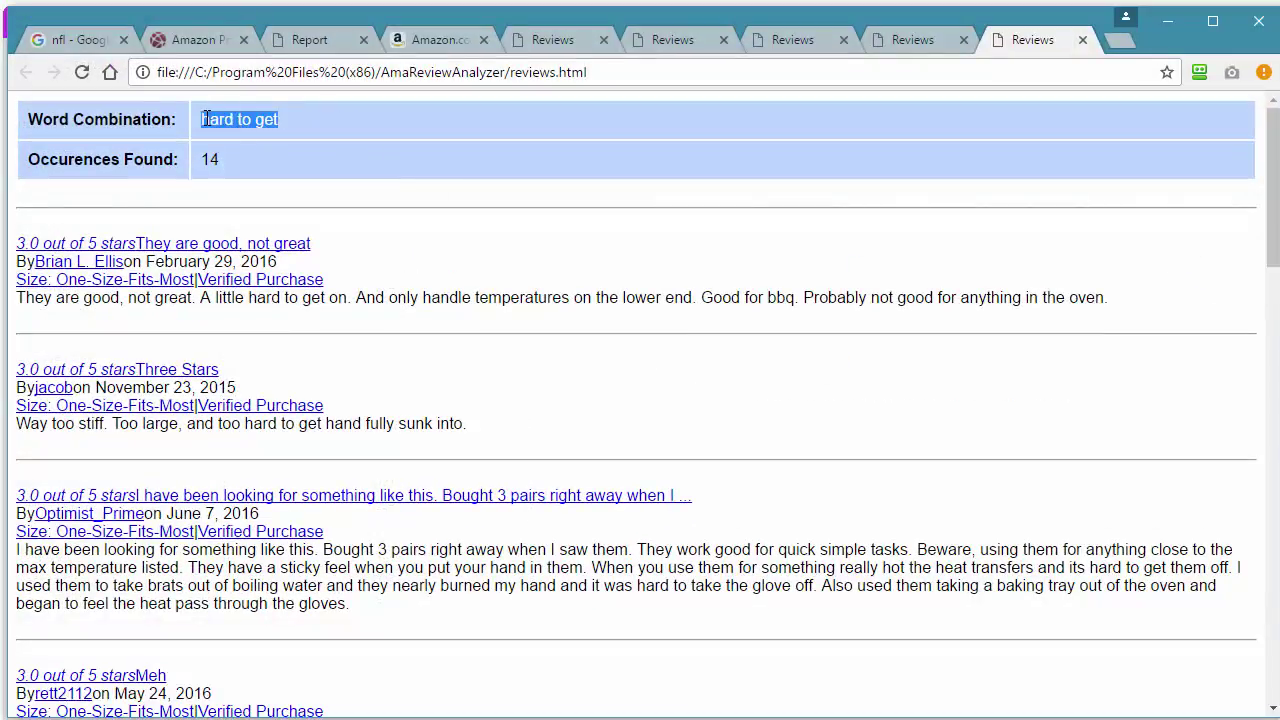
key(ctrl+f)
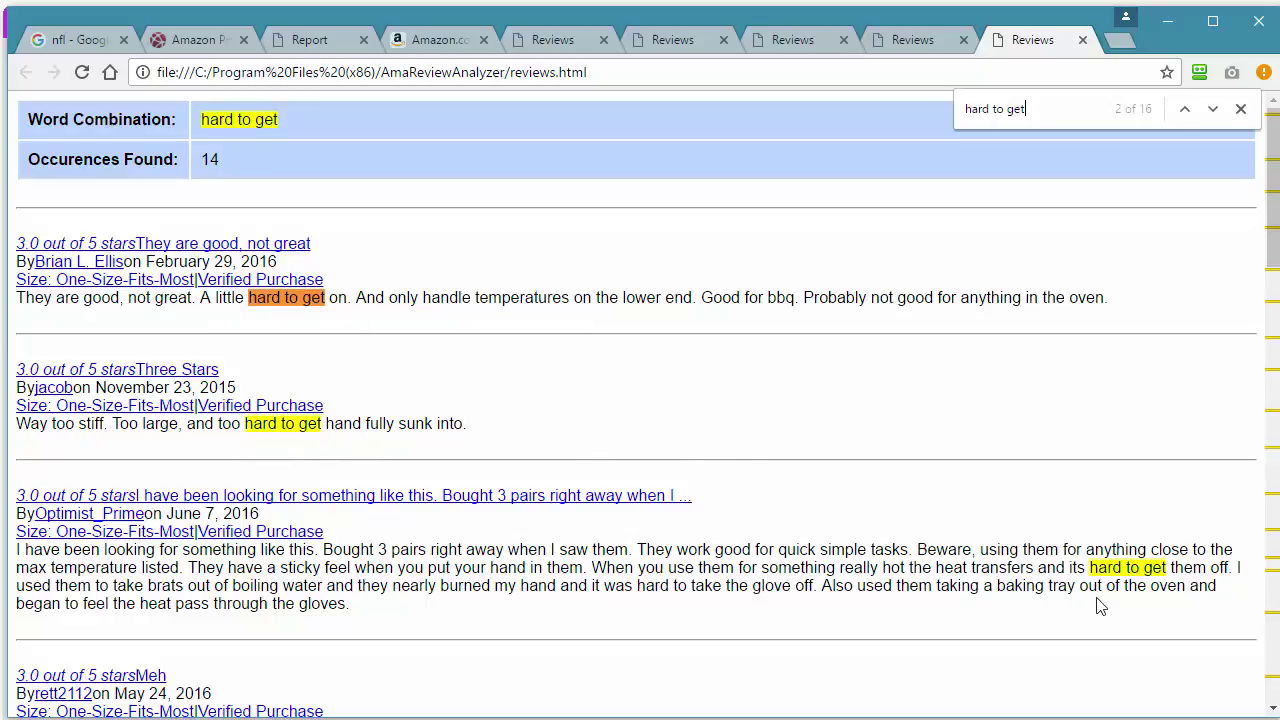
scroll(818, 590, down, 6)
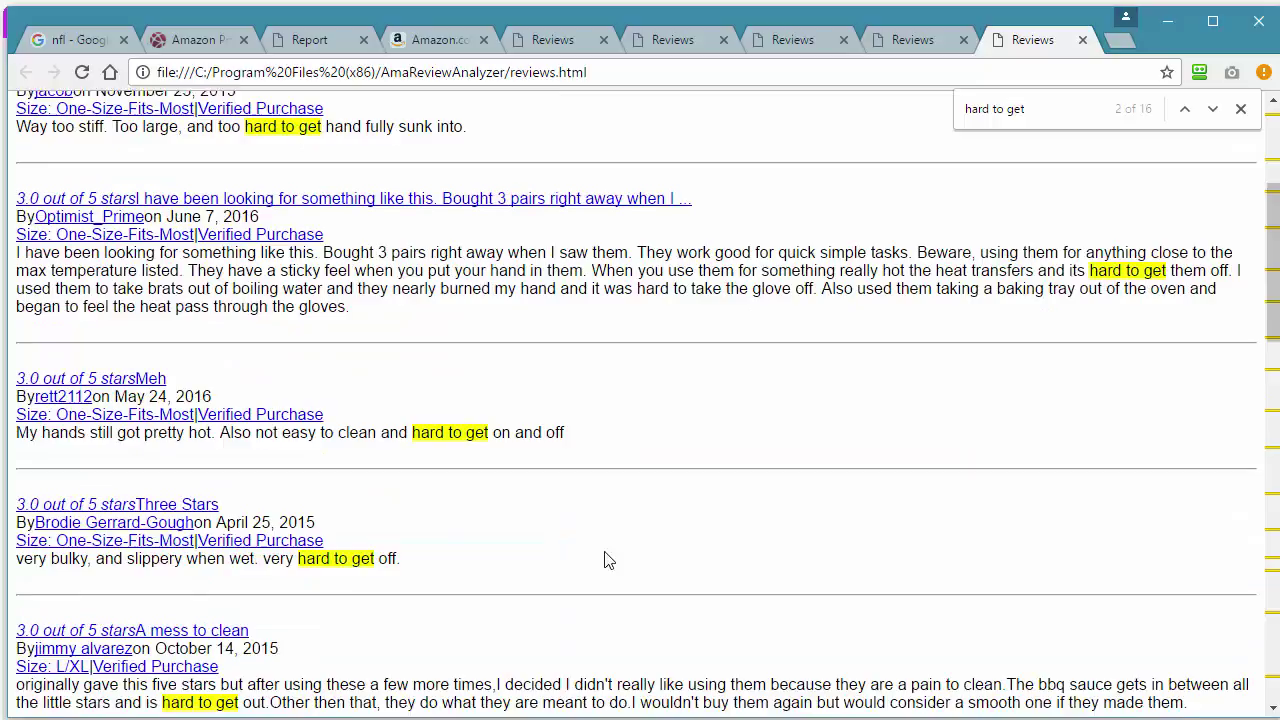
scroll(588, 545, up, 4)
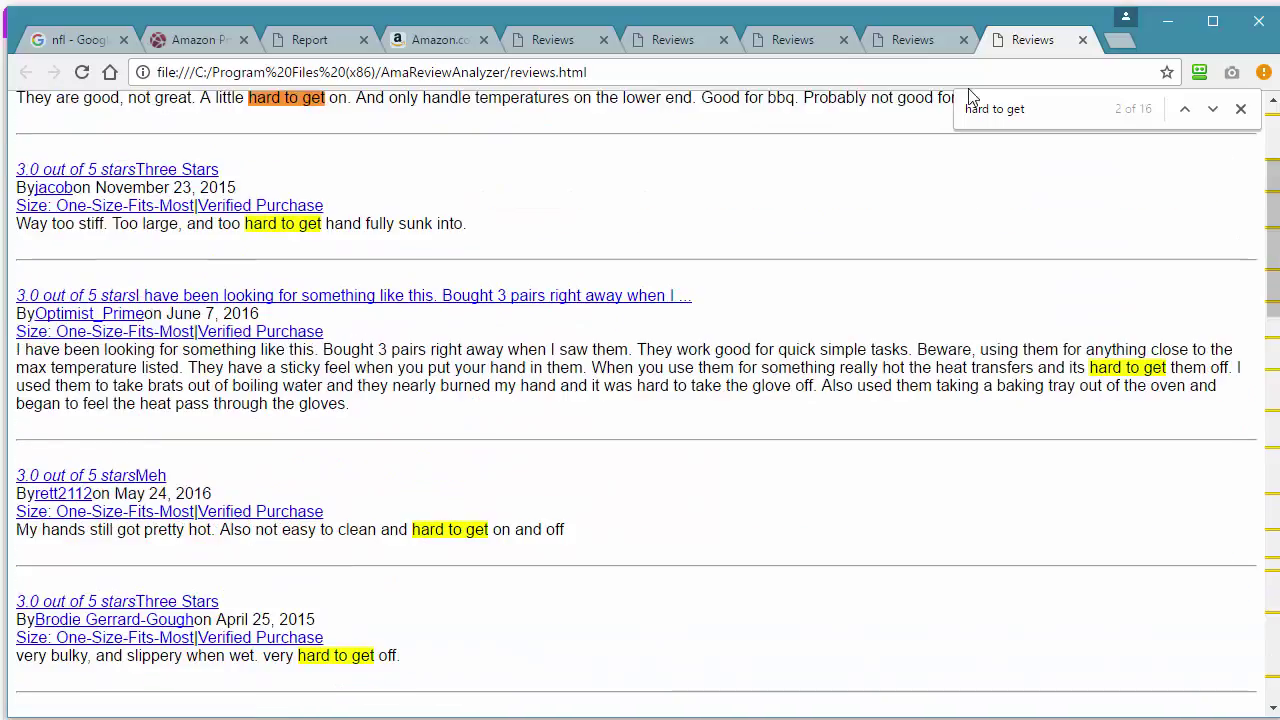
click(1170, 22)
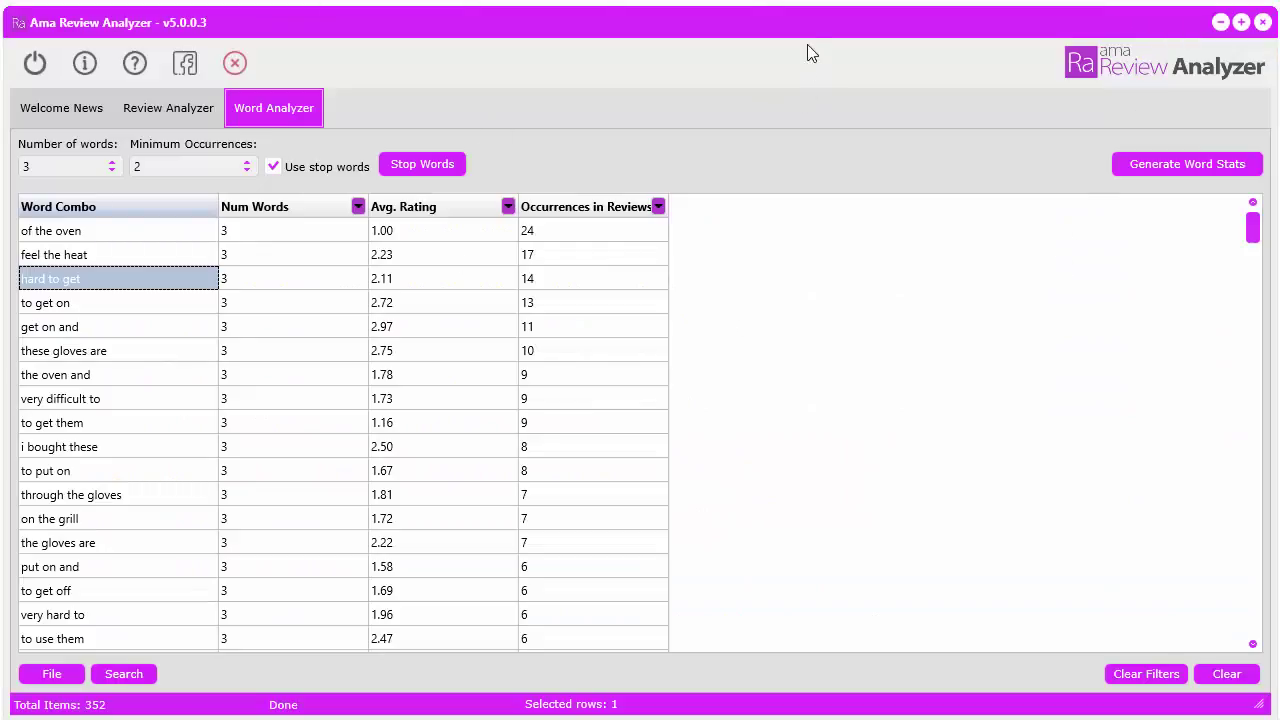
Clear the three-word results and generate word statistics for combinations of 4 words
drag(810, 22, 810, 15)
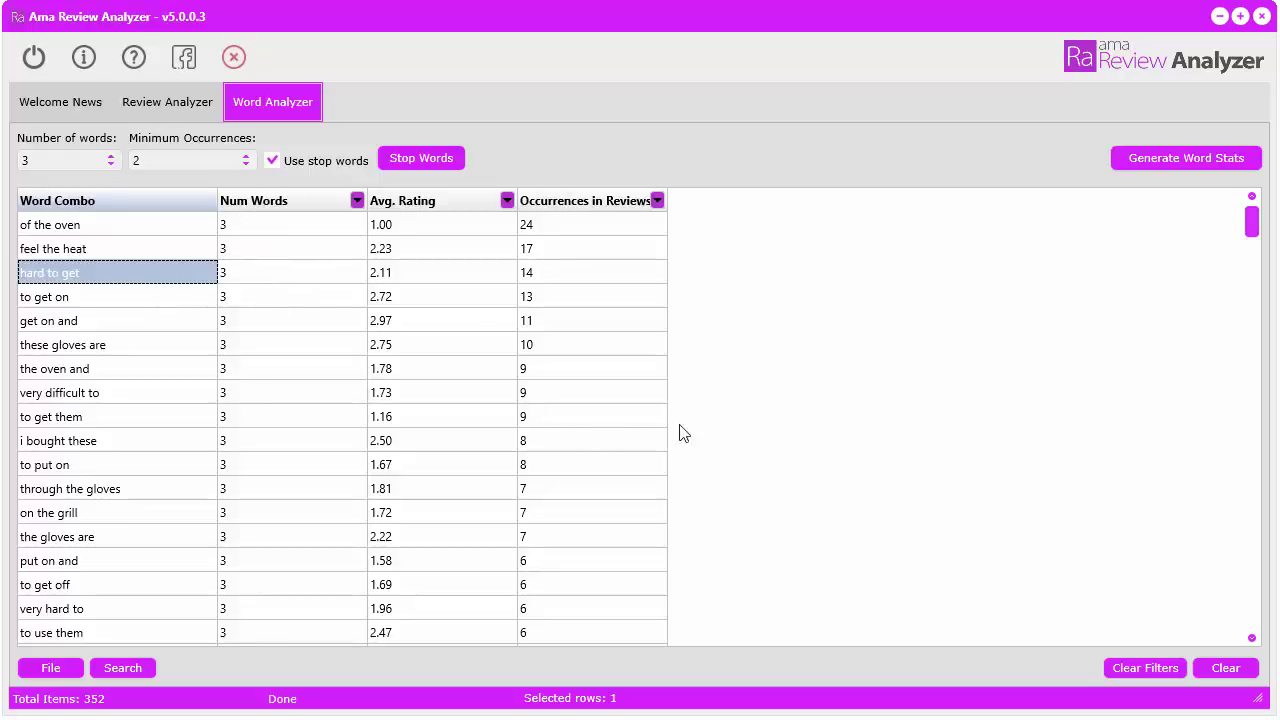
click(1240, 668)
key(Return)
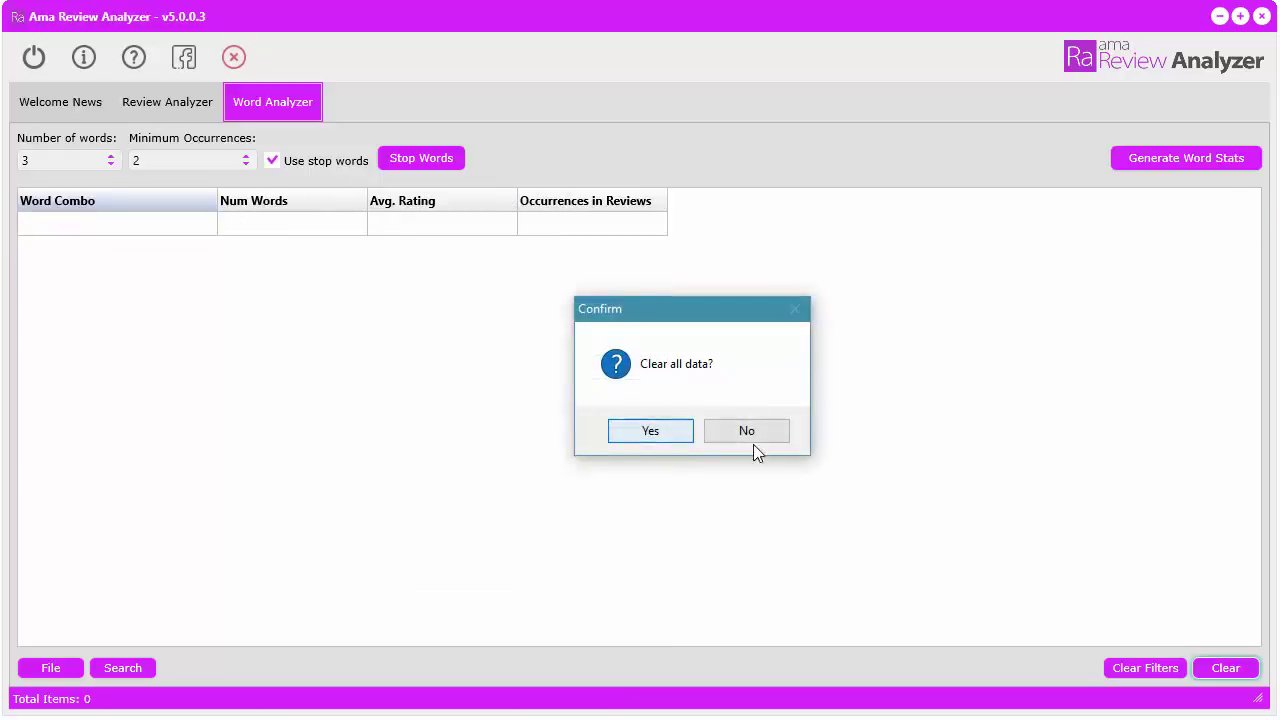
click(101, 160)
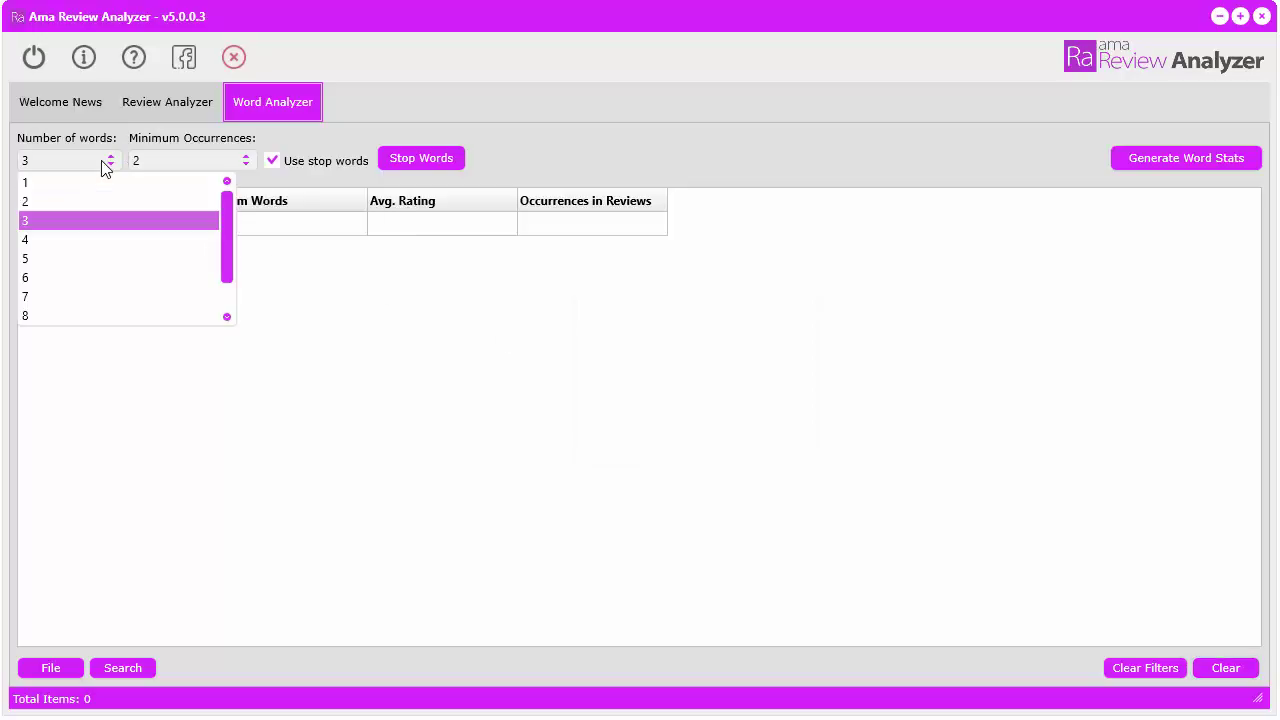
click(67, 240)
click(1161, 160)
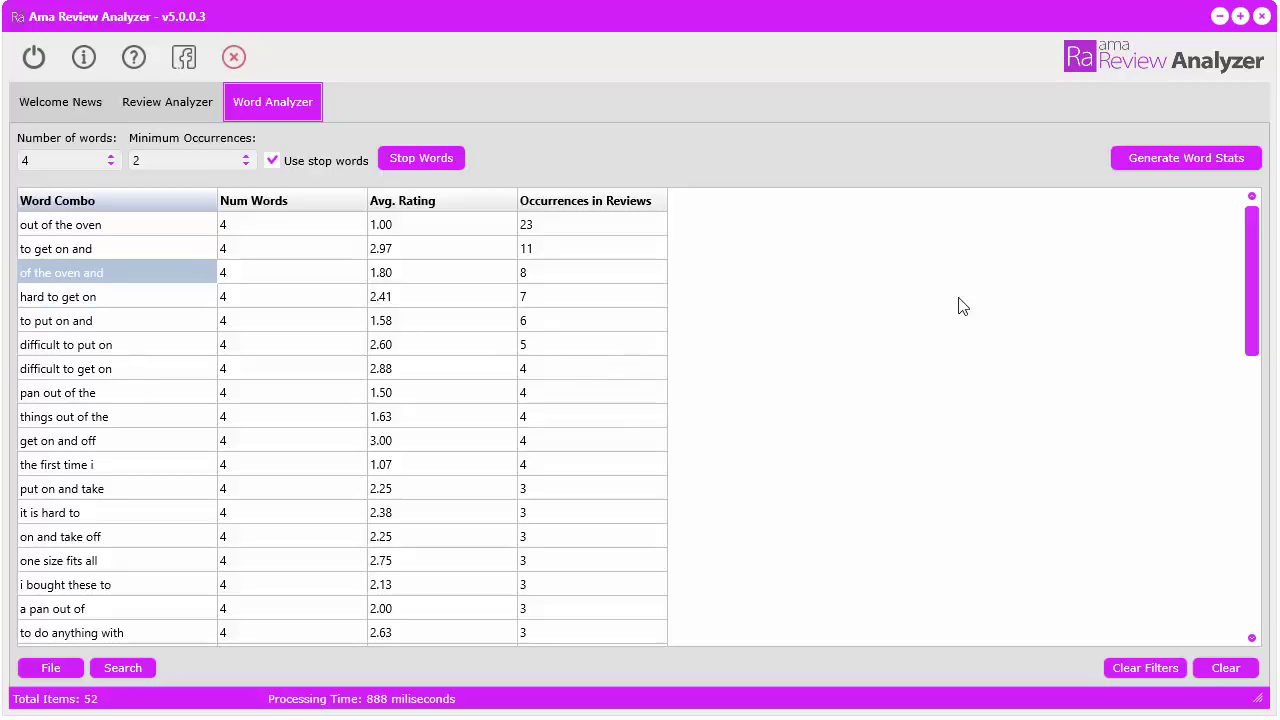
Clear the four-word results, generate statistics for 5-word combinations and check their occurrences in reviews
click(1223, 668)
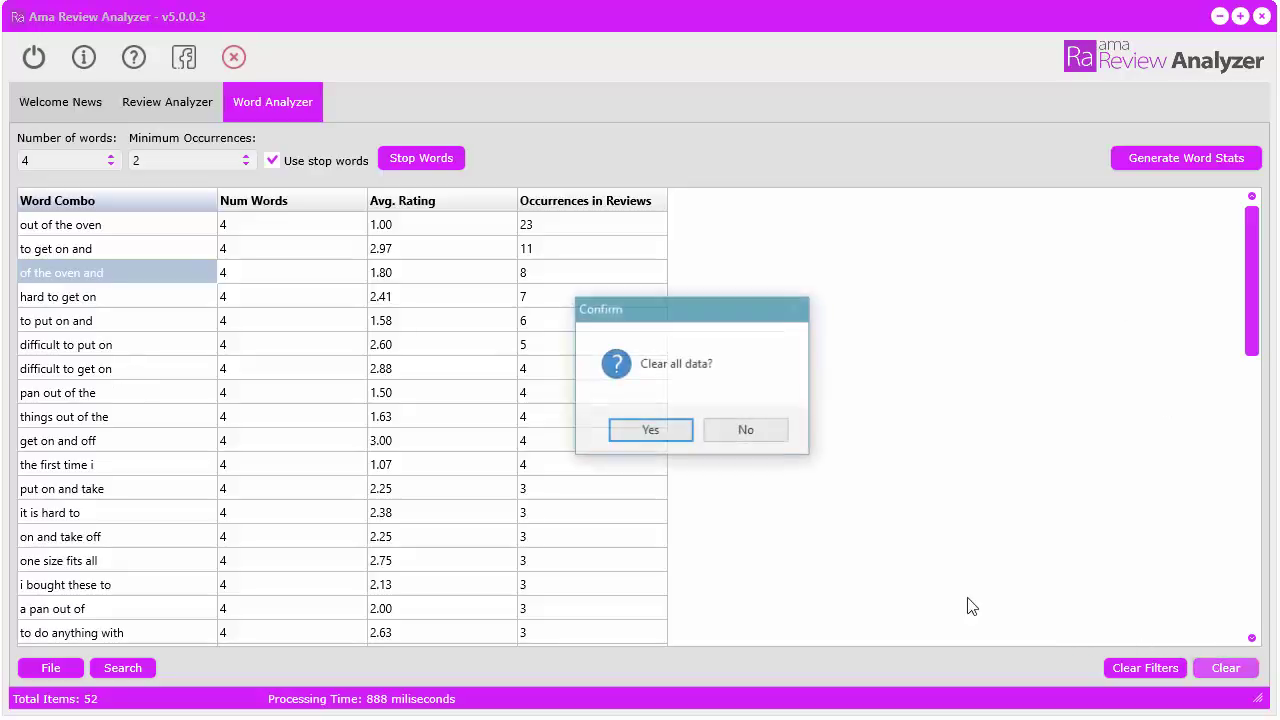
click(650, 430)
click(91, 159)
click(80, 259)
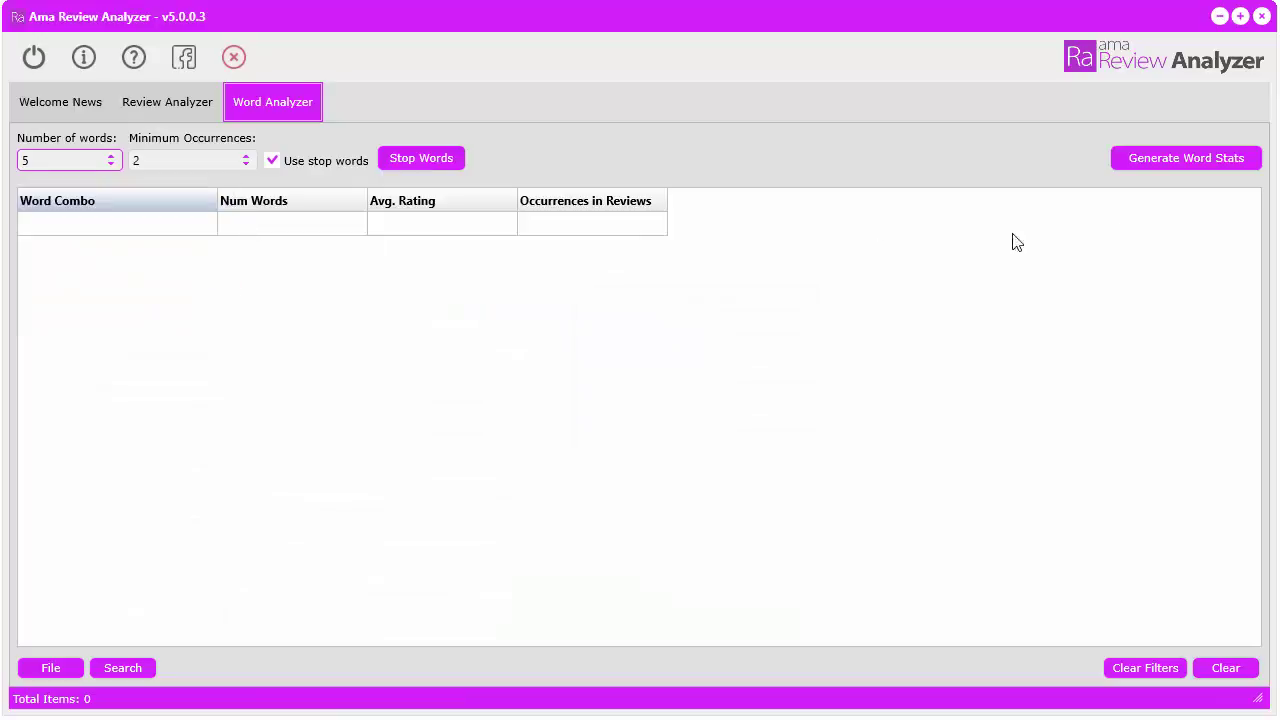
click(1168, 163)
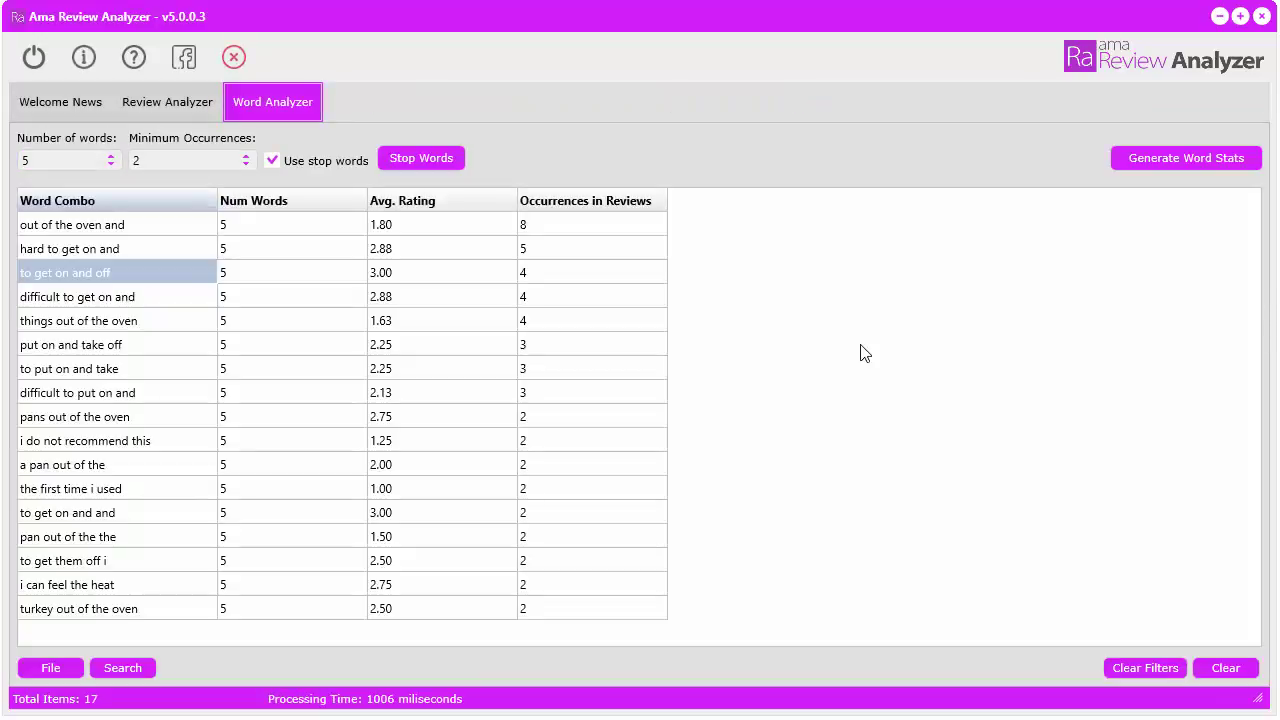
click(565, 226)
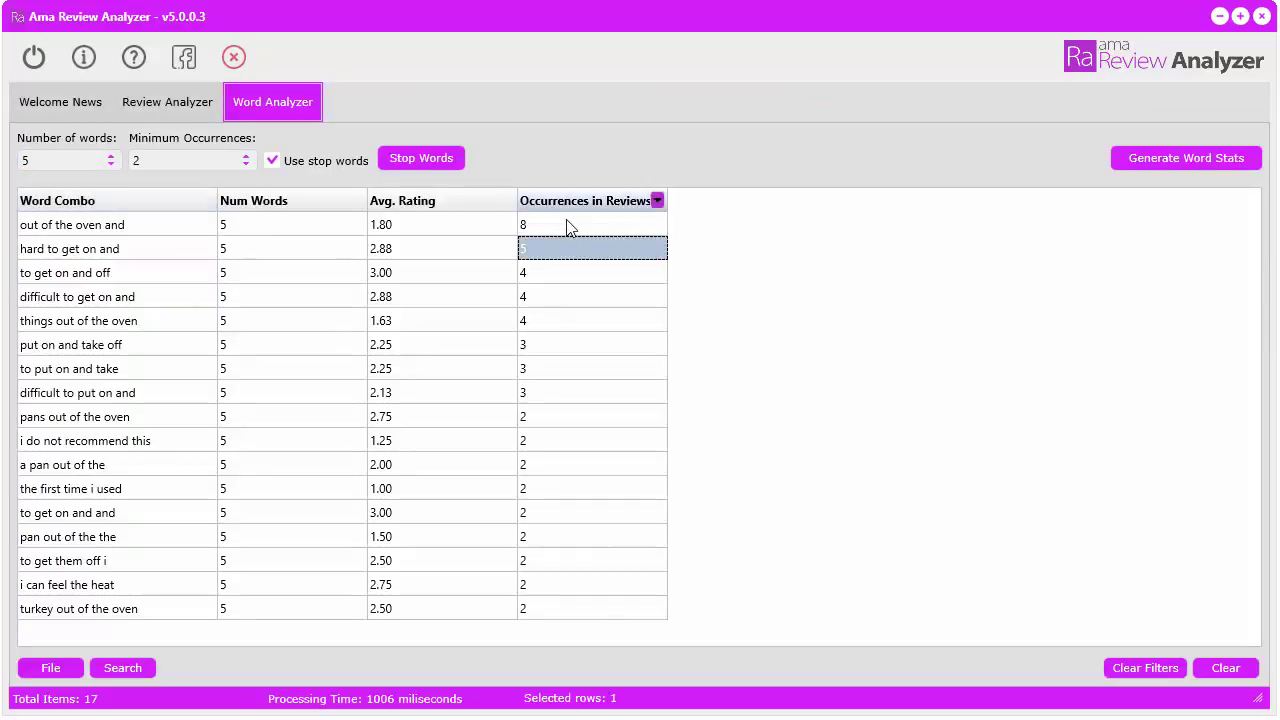
Clear the five-word results and generate word statistics for combinations of 2 words
click(1224, 670)
click(655, 435)
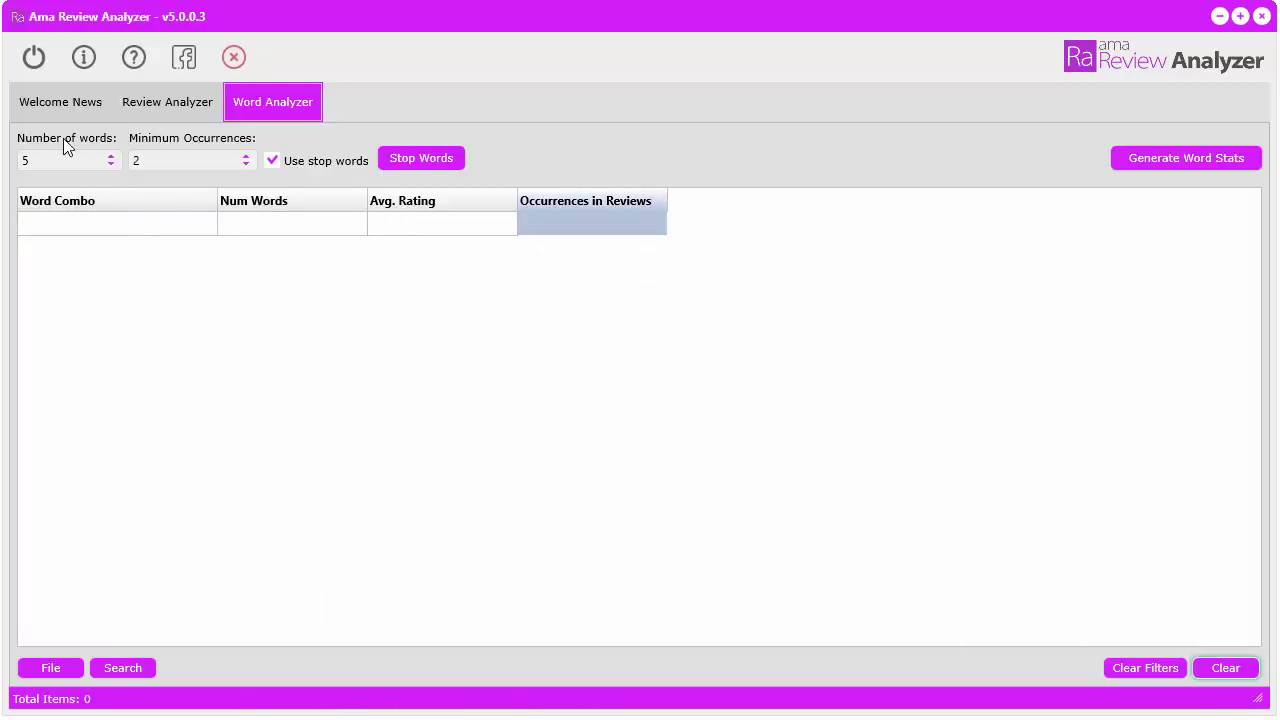
click(67, 152)
click(52, 208)
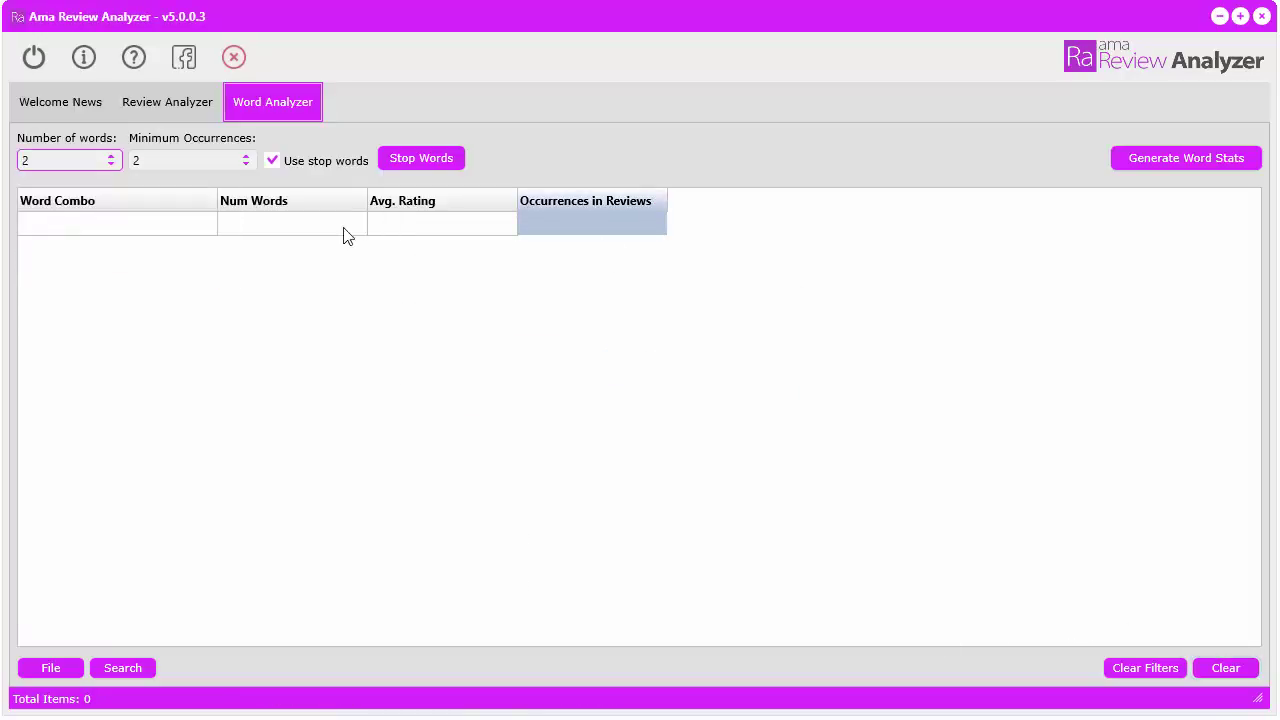
click(1176, 162)
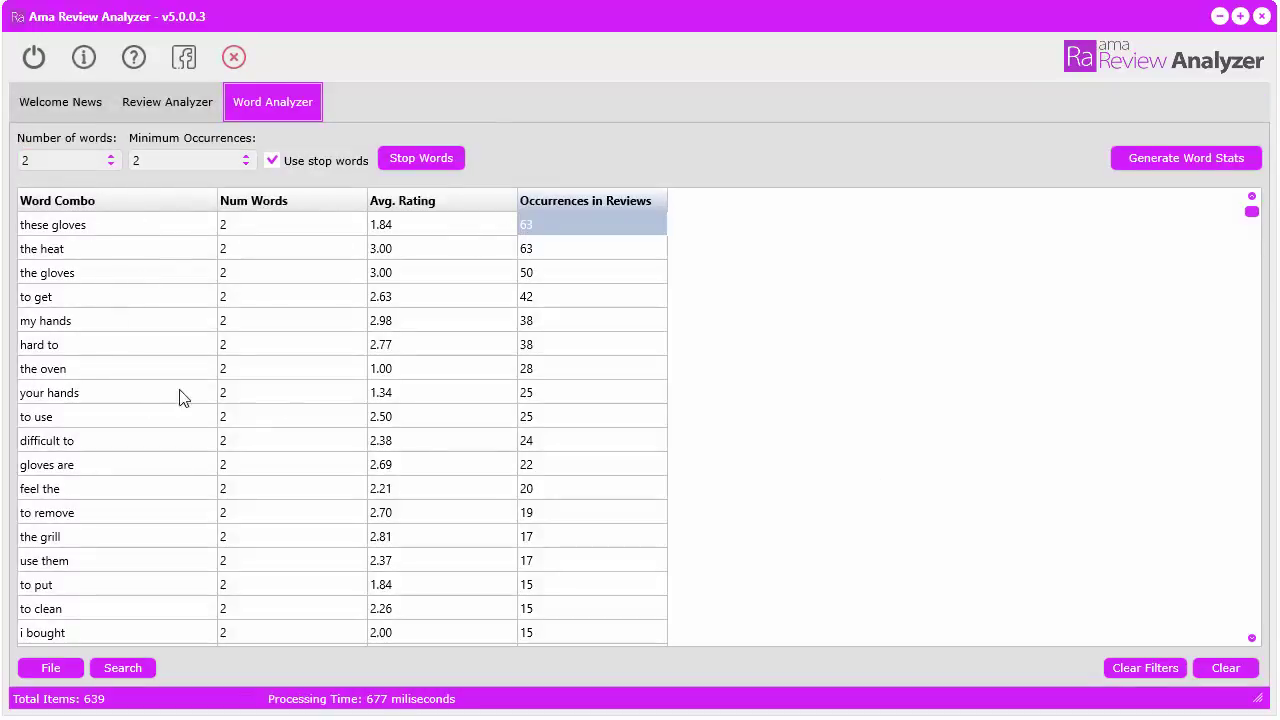
Clear the two-word results, examine the list of stop words and close it without saving
click(1224, 668)
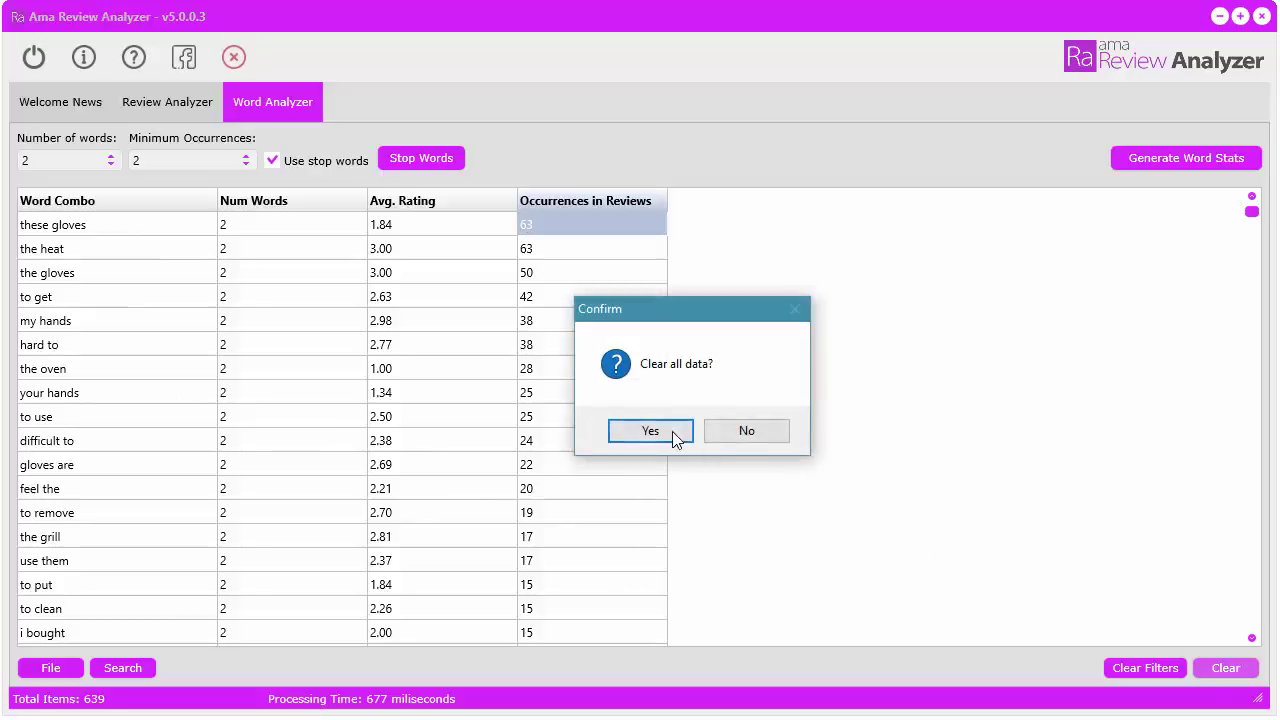
click(650, 431)
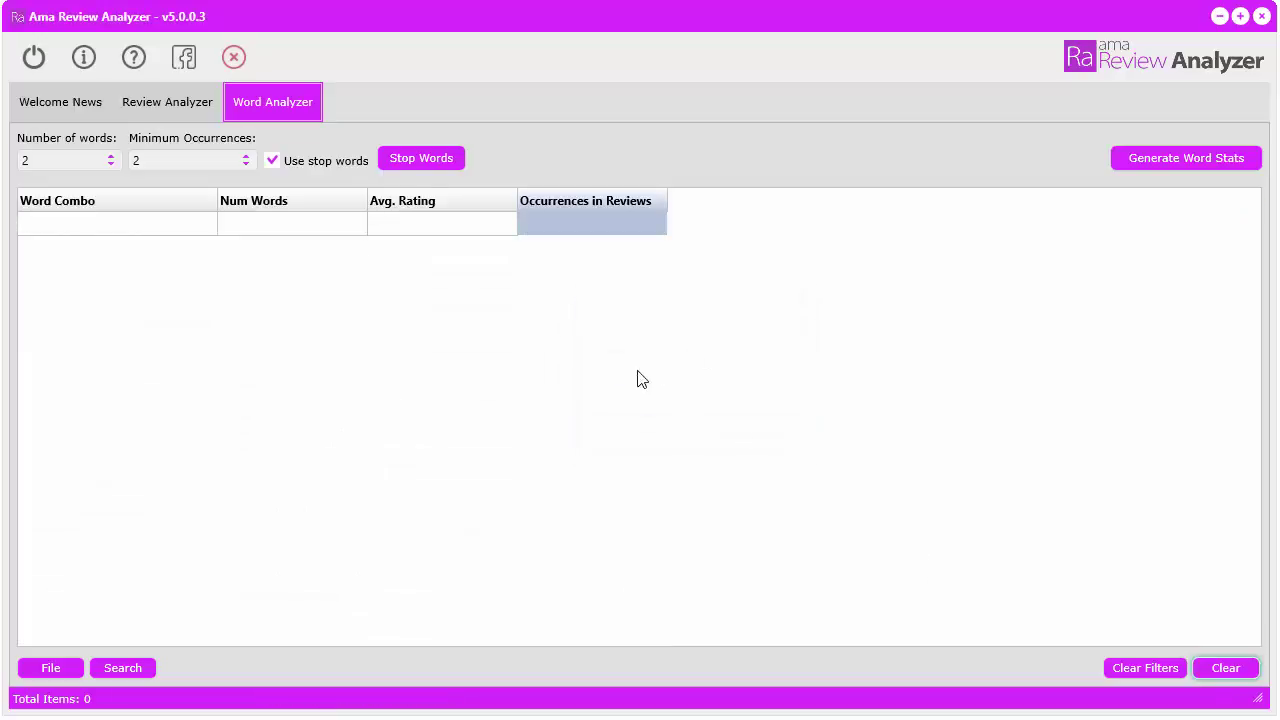
click(406, 157)
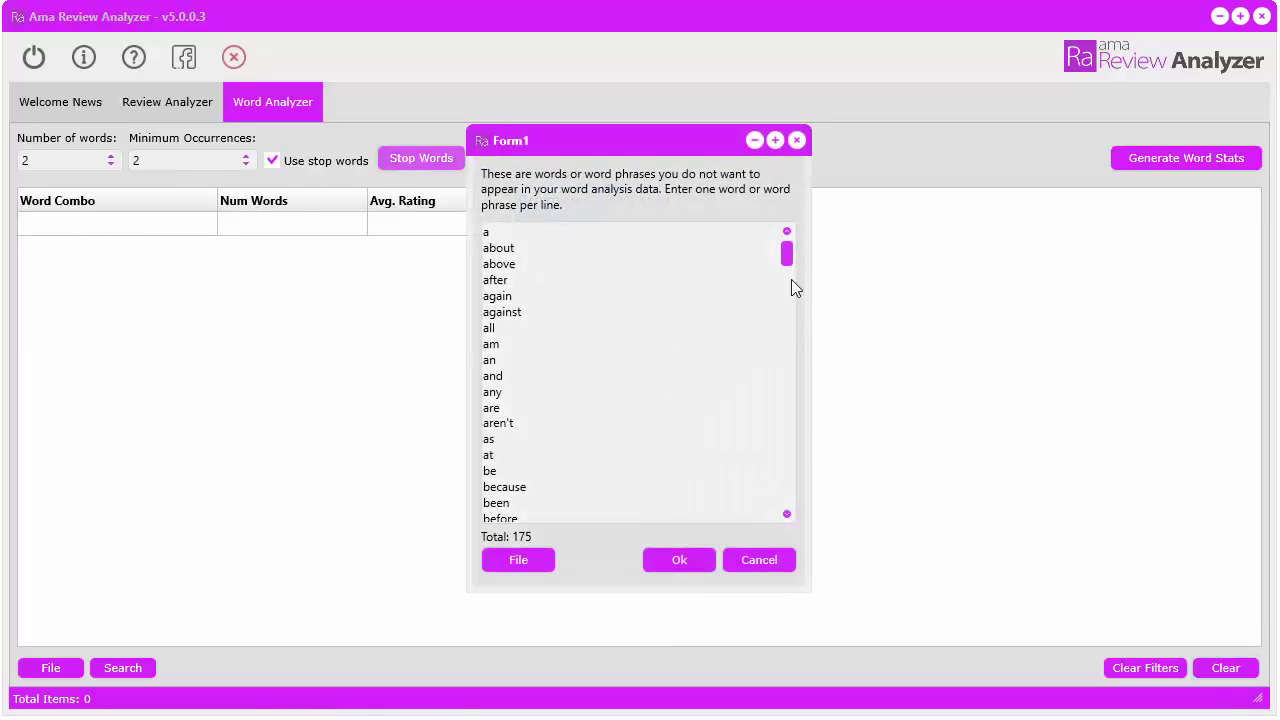
drag(787, 256, 823, 240)
click(785, 566)
Generate the two-word statistics with stop words disabled and check combinations such as "they are", "of the", "to get", "out of" and "the the"
click(272, 161)
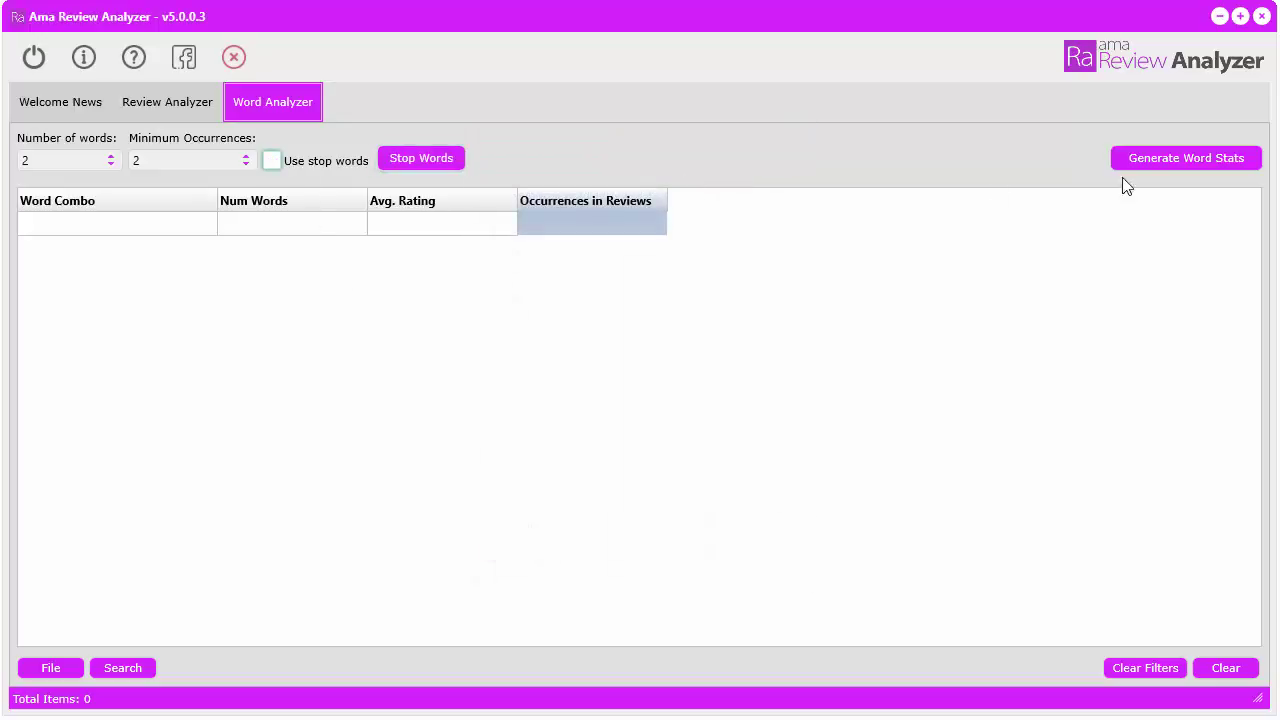
click(1218, 158)
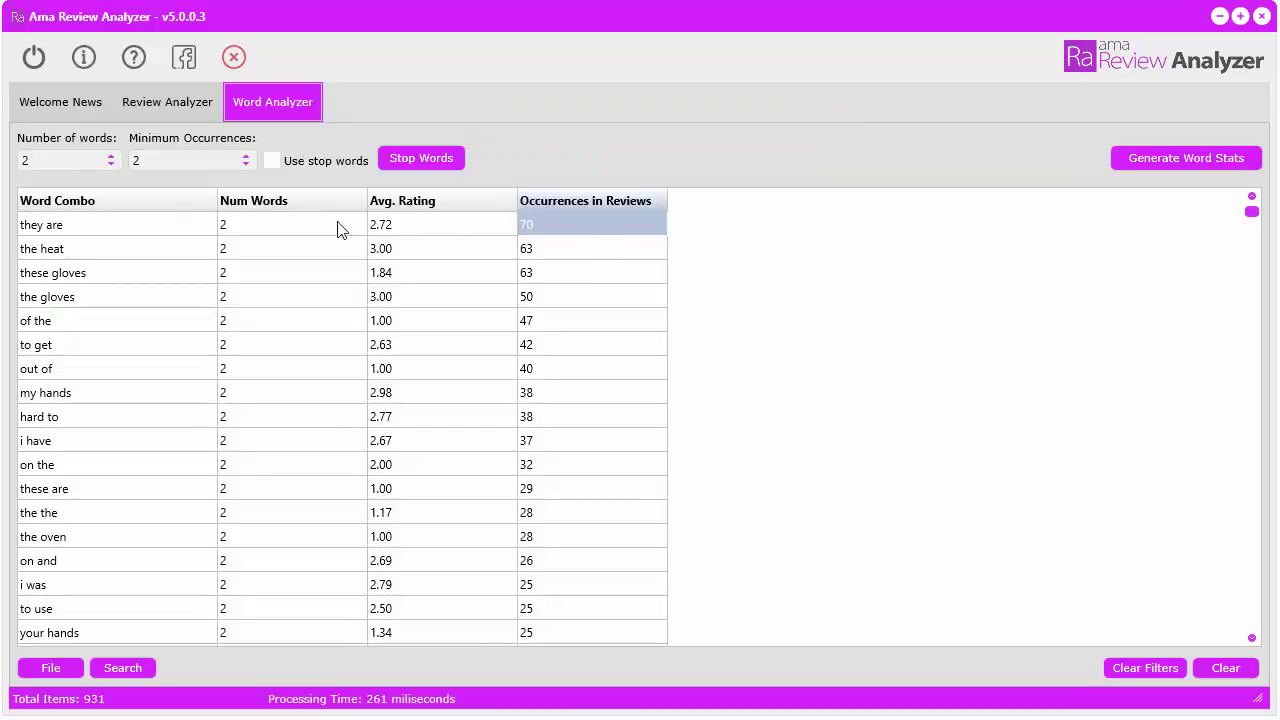
click(72, 228)
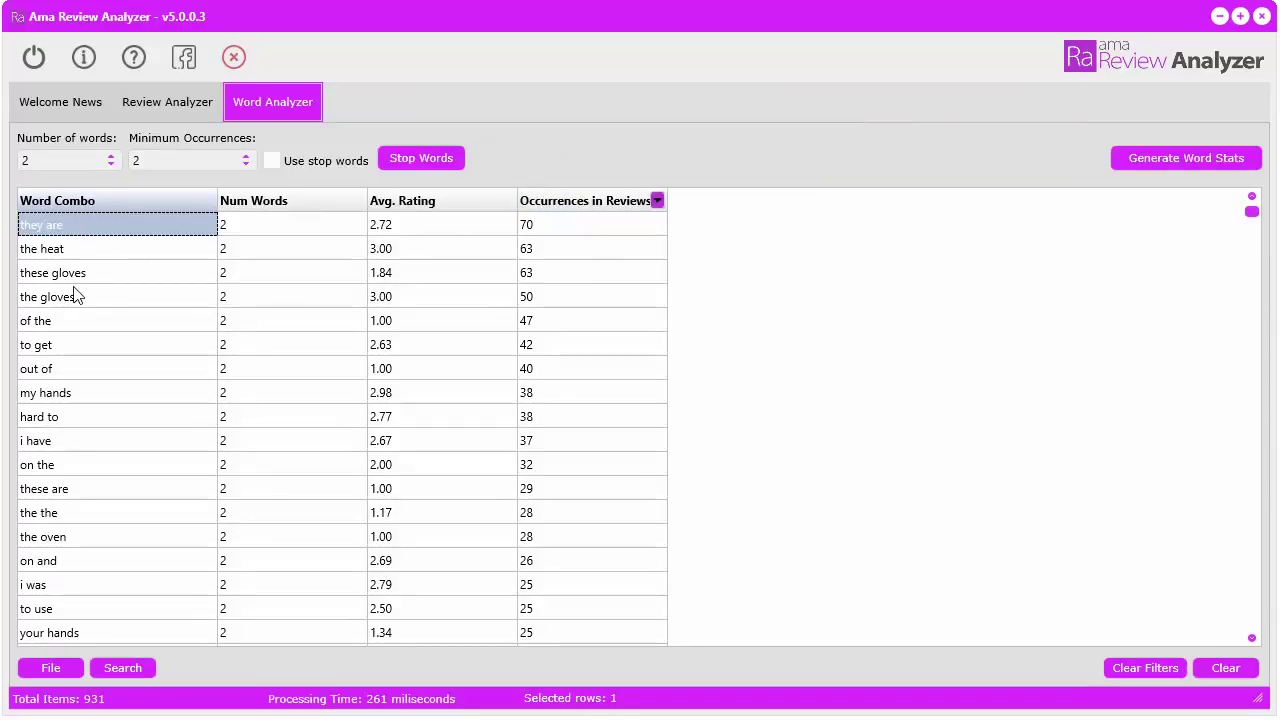
click(67, 327)
click(63, 348)
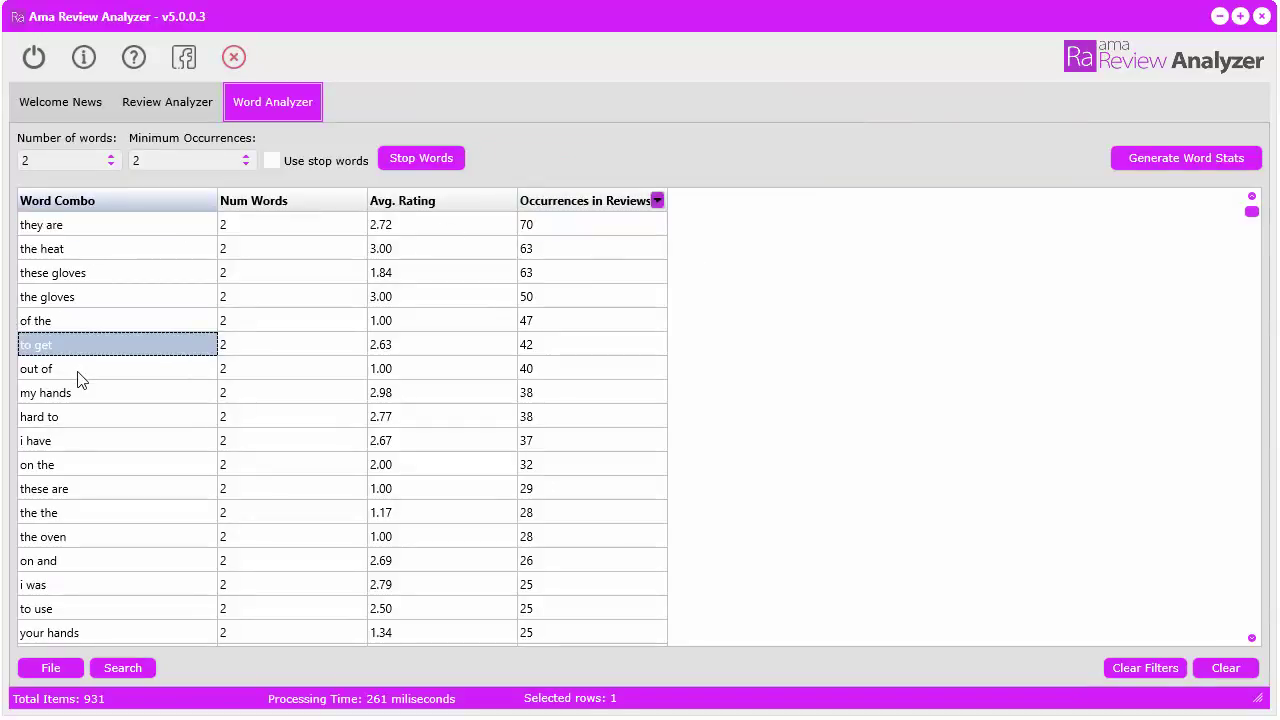
click(78, 374)
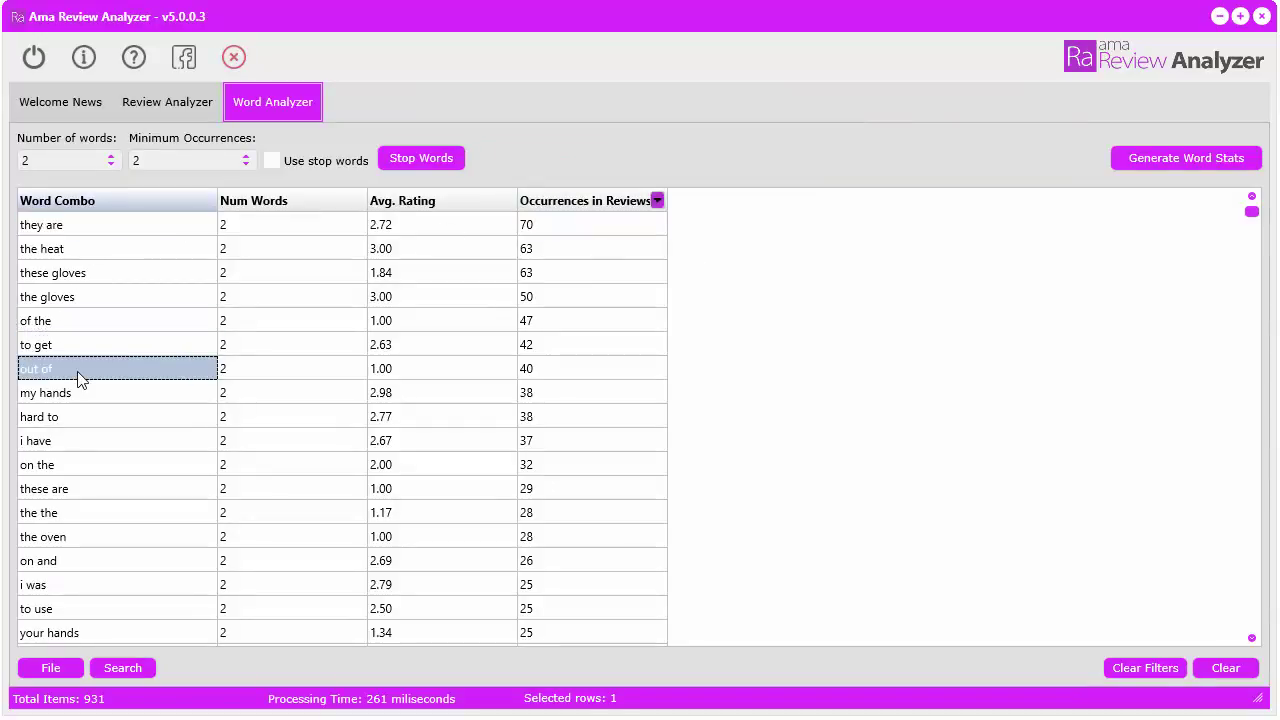
click(134, 516)
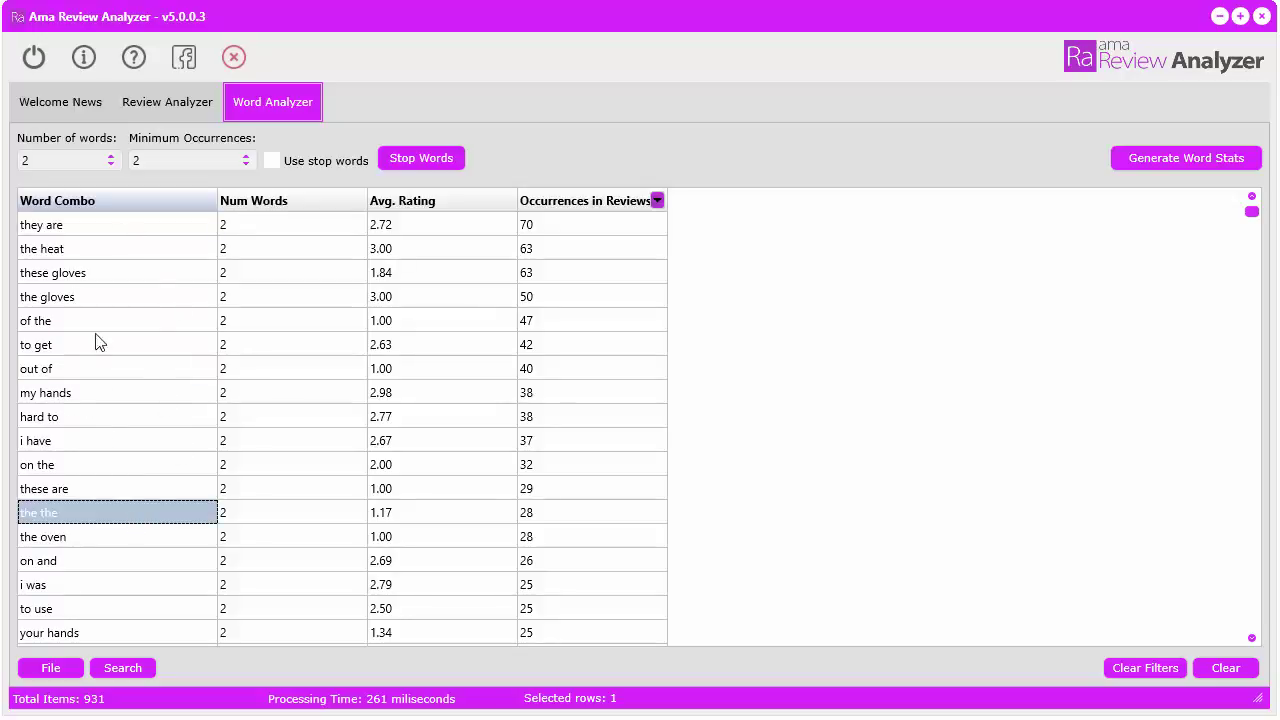
Re-enable stop words, clear the results and regenerate the two-word statistics
click(328, 164)
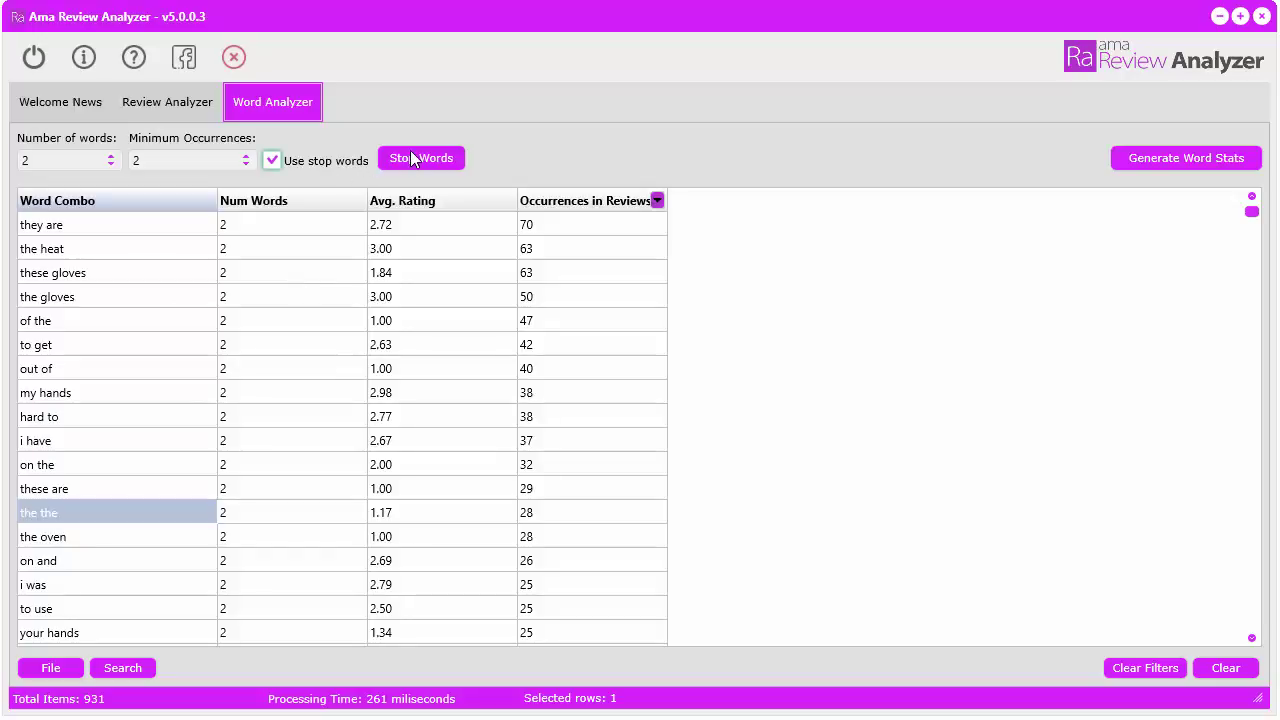
click(1227, 672)
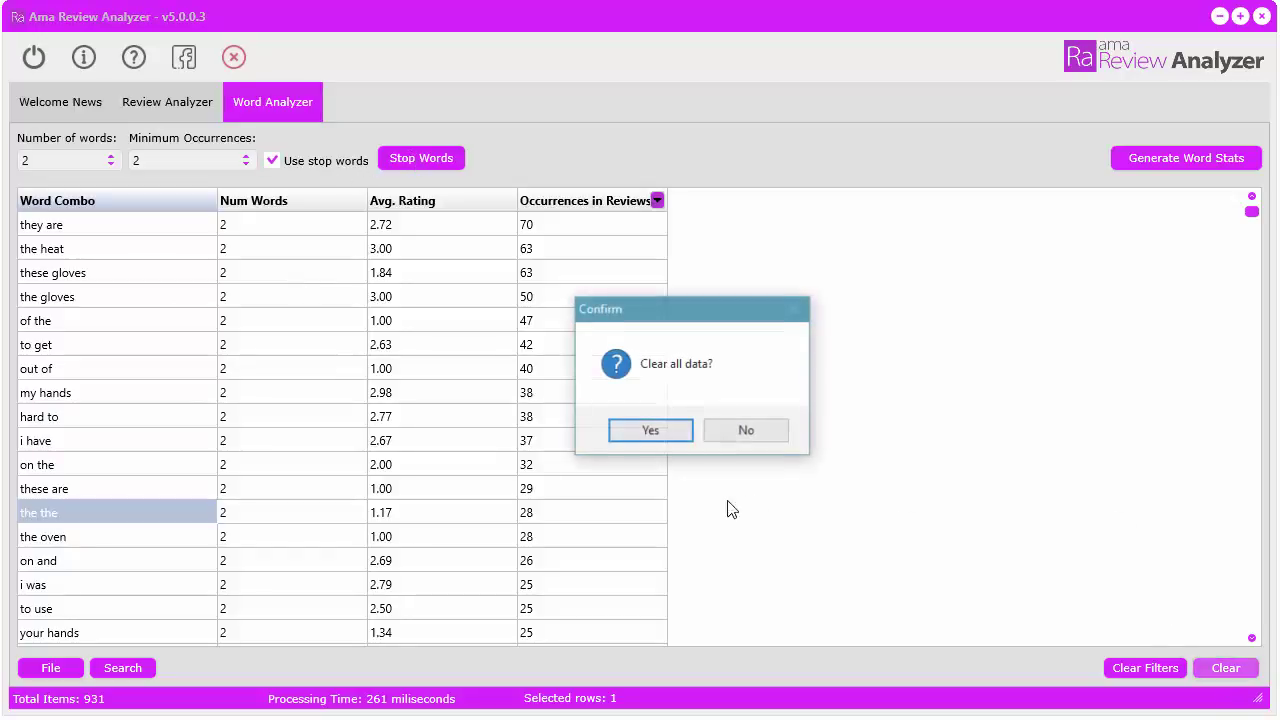
click(674, 445)
click(1209, 166)
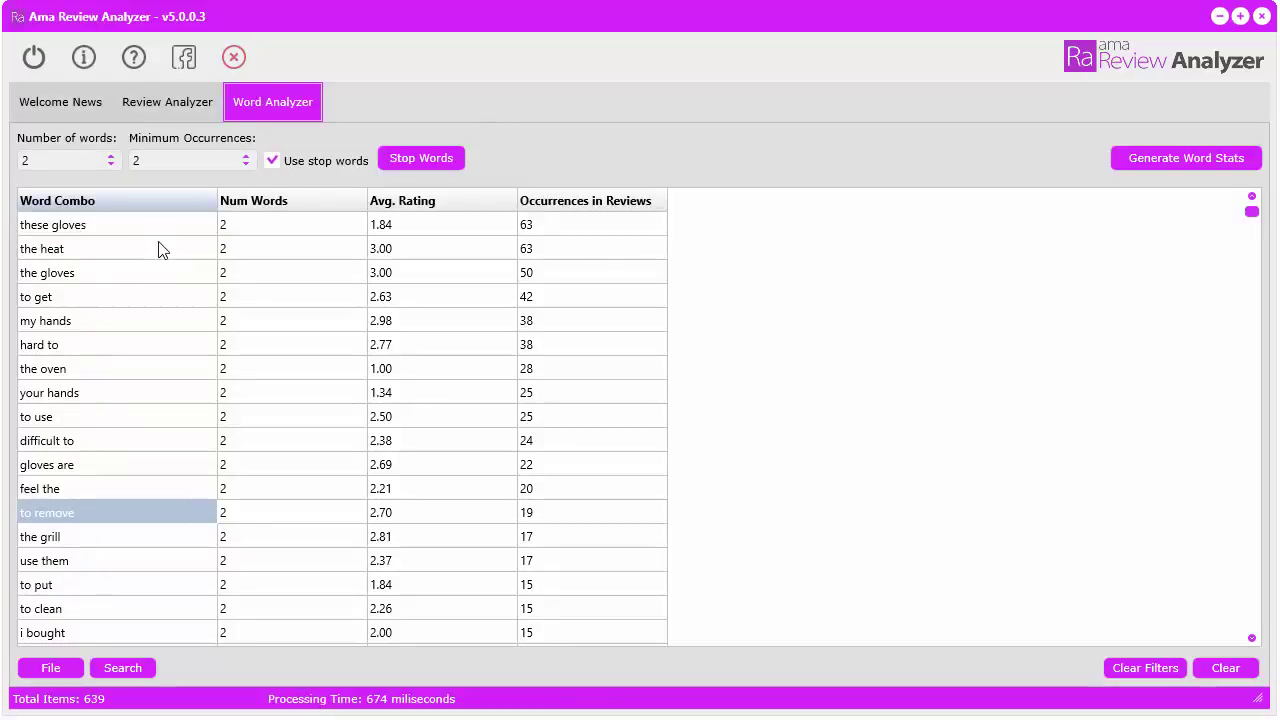
Open the stop words list again and examine its entries beside the two-word results
click(414, 158)
mouse_move(786, 252)
mouse_down()
mouse_move(787, 268)
mouse_move(786, 251)
mouse_up()
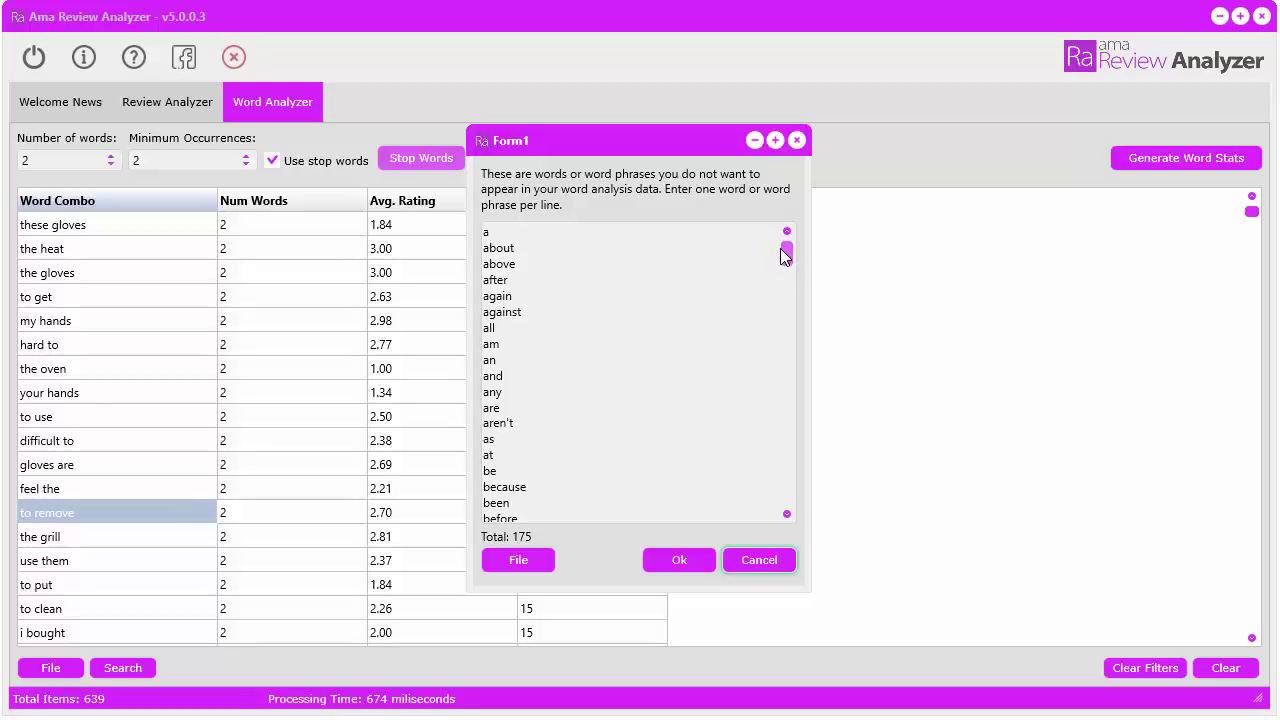
drag(664, 142, 798, 175)
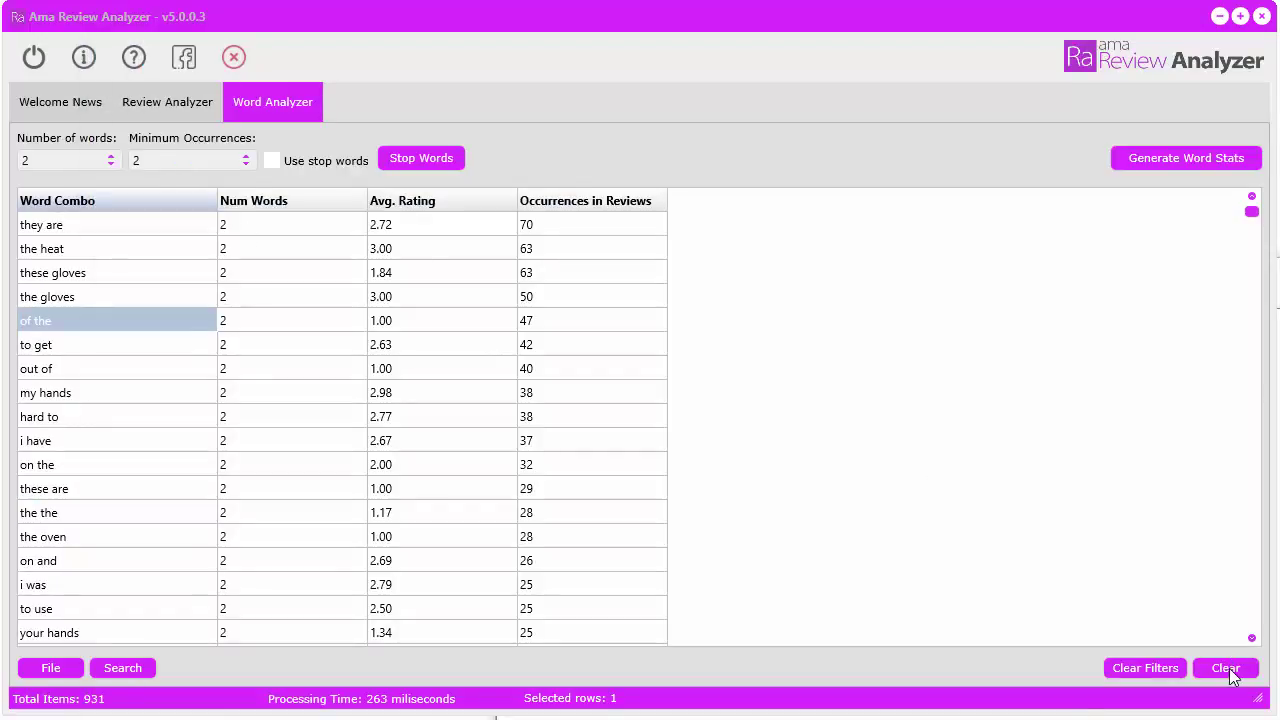
Clear and regenerate the two-word statistics without stop words, and select the "of the" combination
click(1226, 668)
click(645, 430)
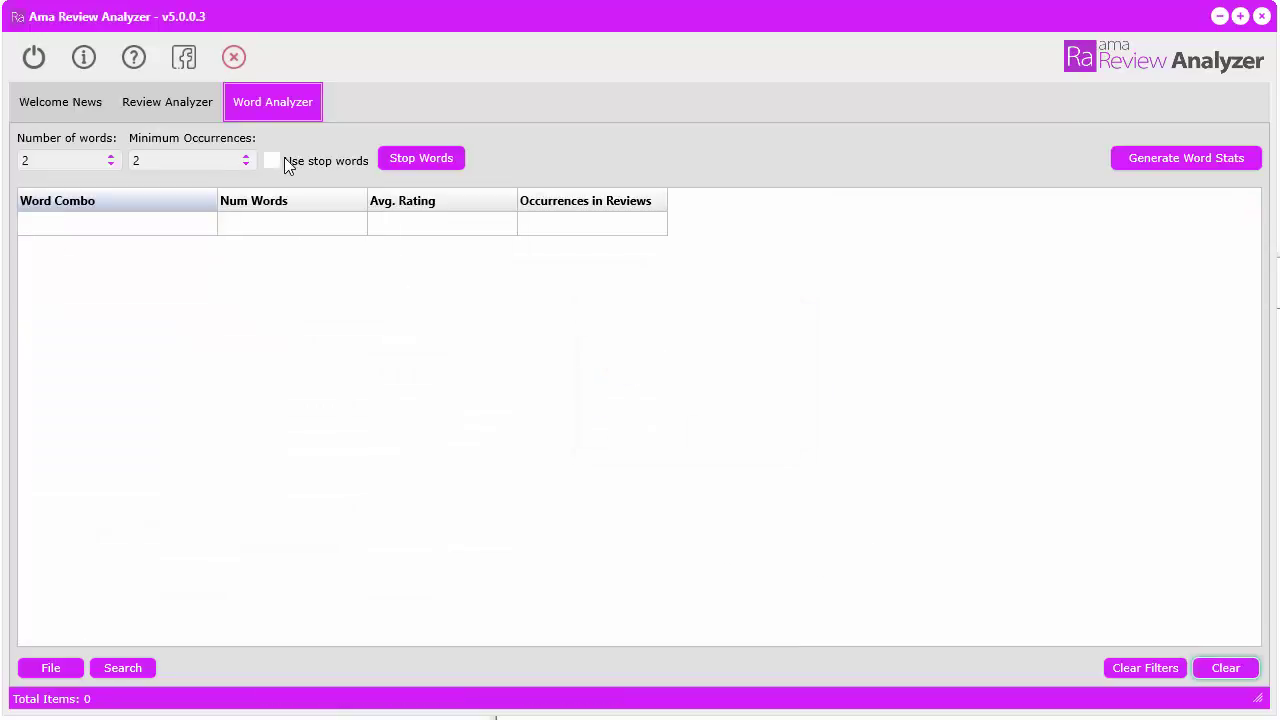
click(1180, 158)
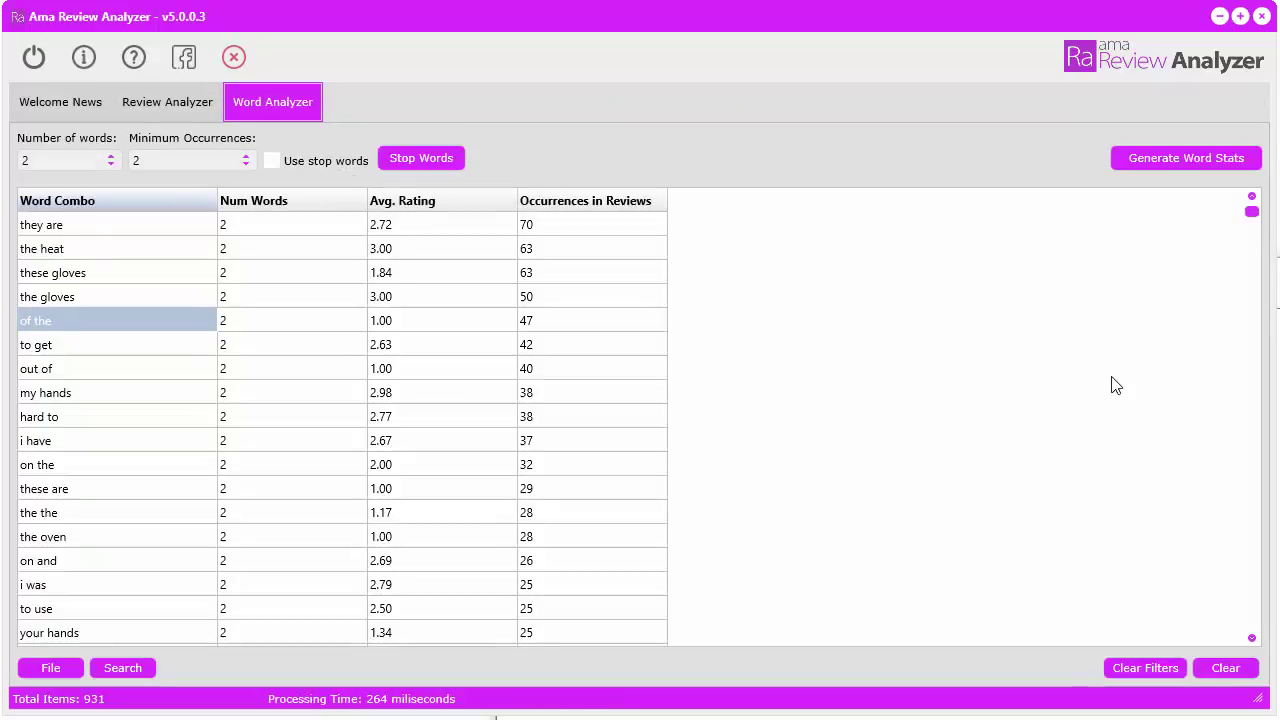
click(57, 322)
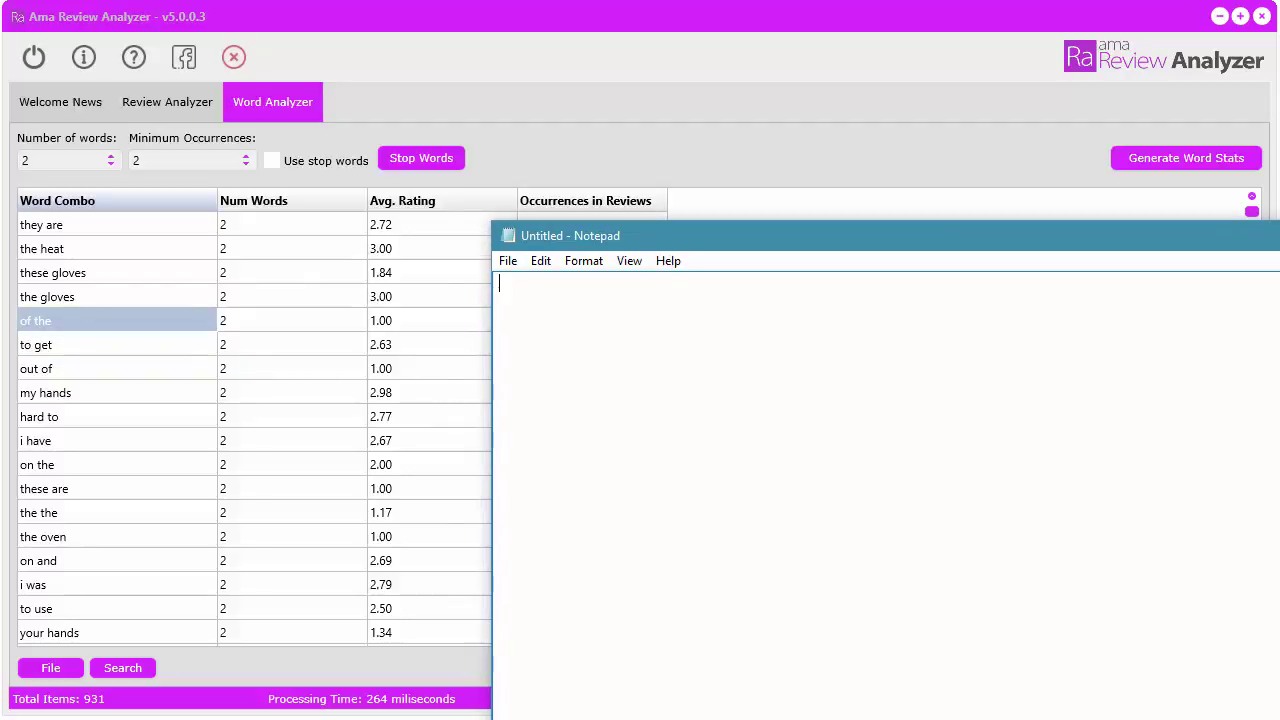
Place the stop words list beside the Notepad window and highlight the phrase "of the" in Notepad
click(450, 158)
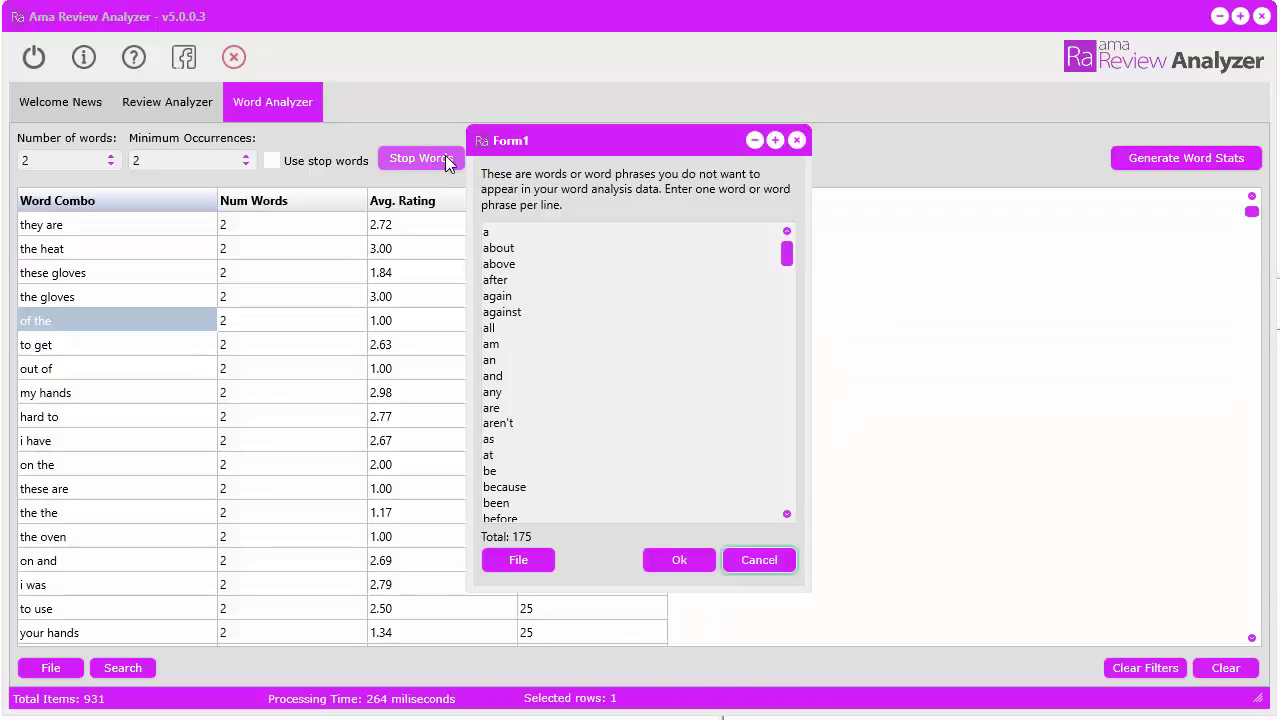
drag(674, 137, 493, 133)
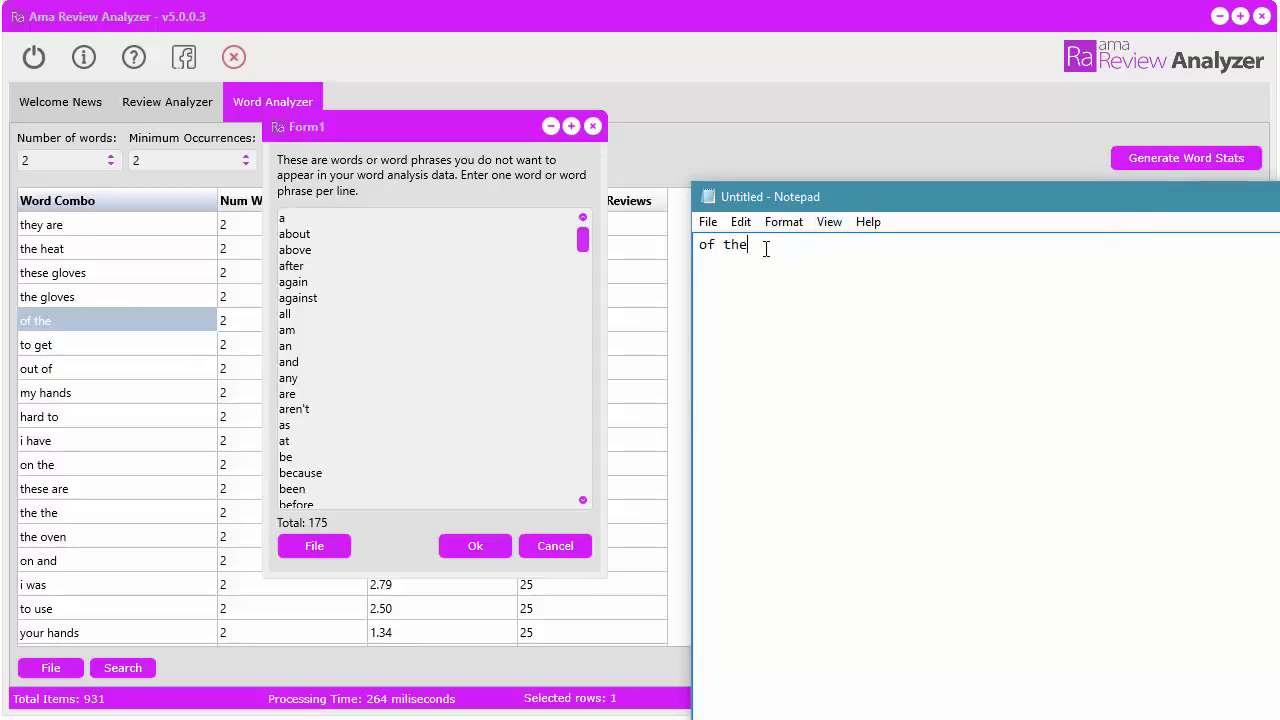
drag(760, 245, 699, 244)
Try adding "of the" as a stop phrase below "as well as" at the end of the list, and remove it again
drag(582, 242, 604, 500)
click(414, 486)
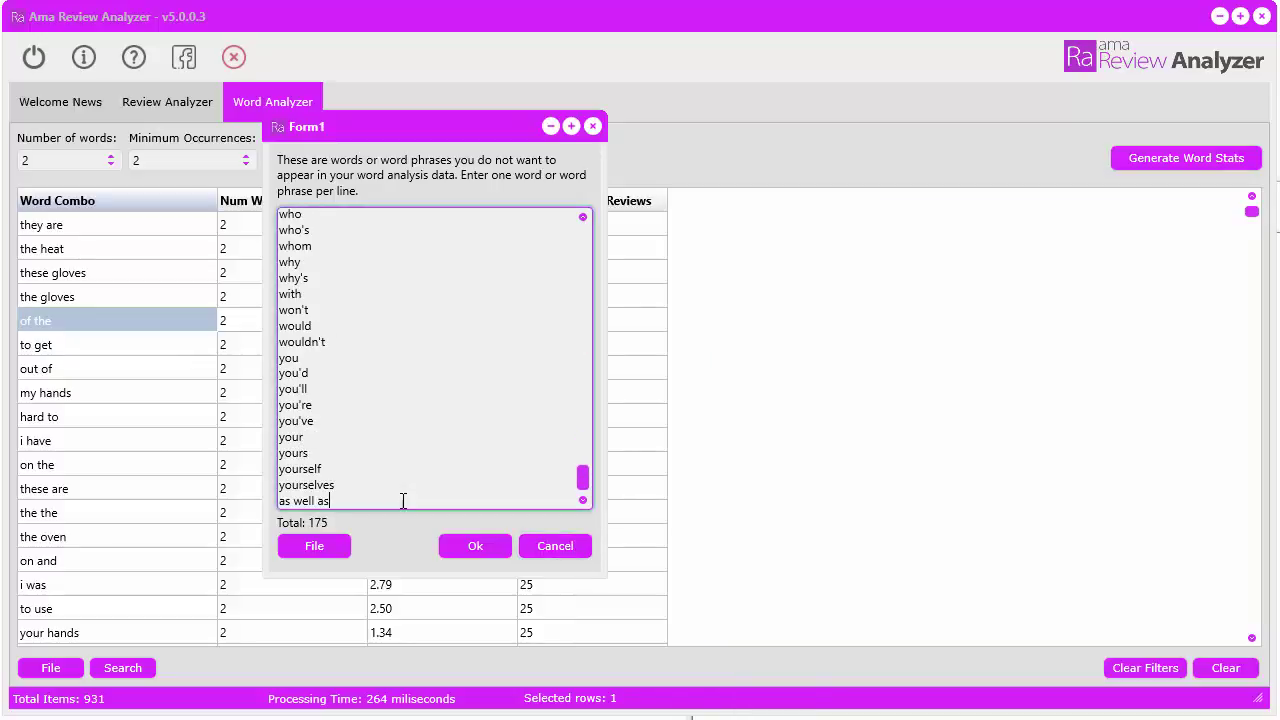
key(Return)
text(of the)
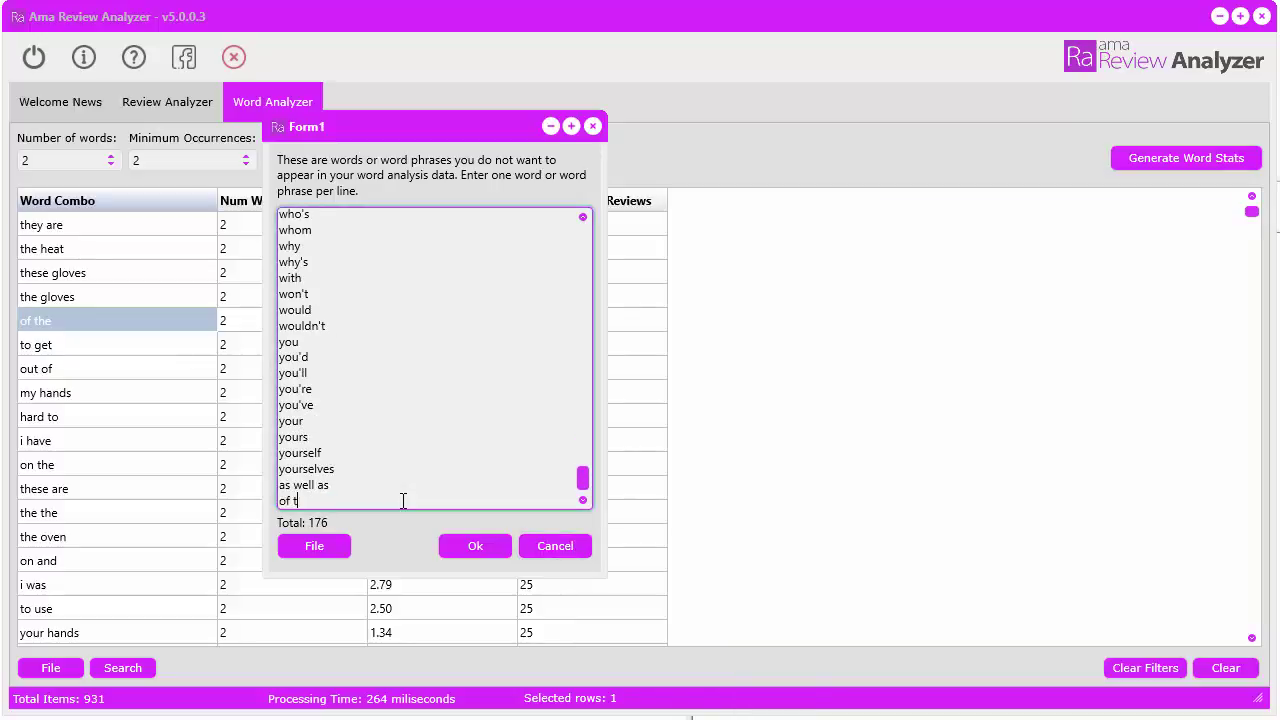
key(BackSpace)
key(BackSpace)
key(BackSpace)
key(BackSpace)
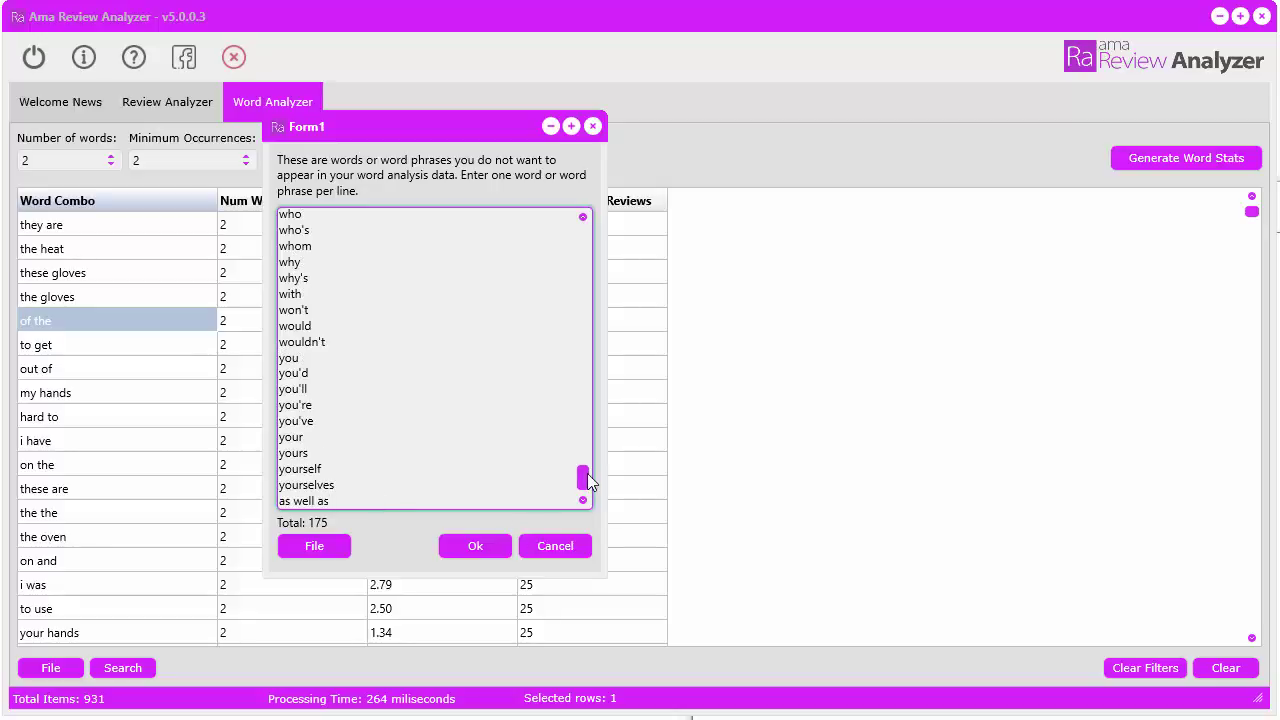
Return to the start of the stop words list, compare it with the highlighted word "the" in Notepad, and accept the list
drag(583, 478, 583, 233)
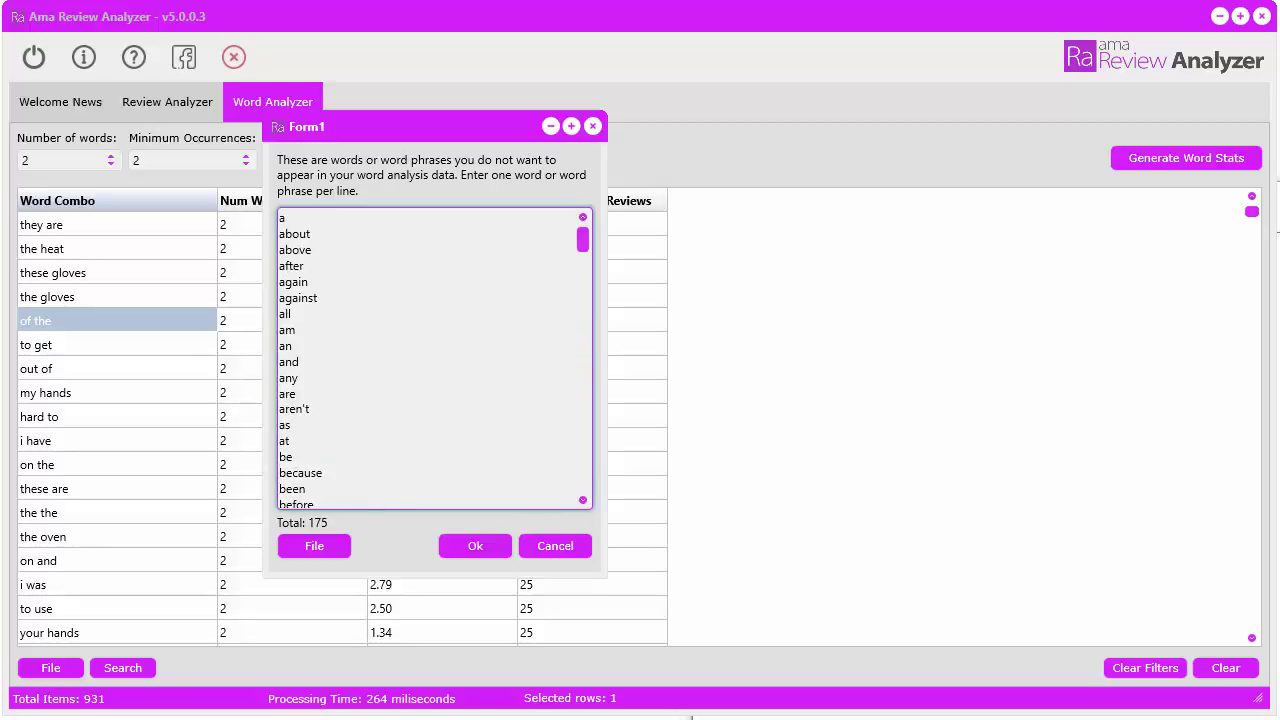
key(alt+Tab)
click(780, 243)
drag(755, 244, 727, 248)
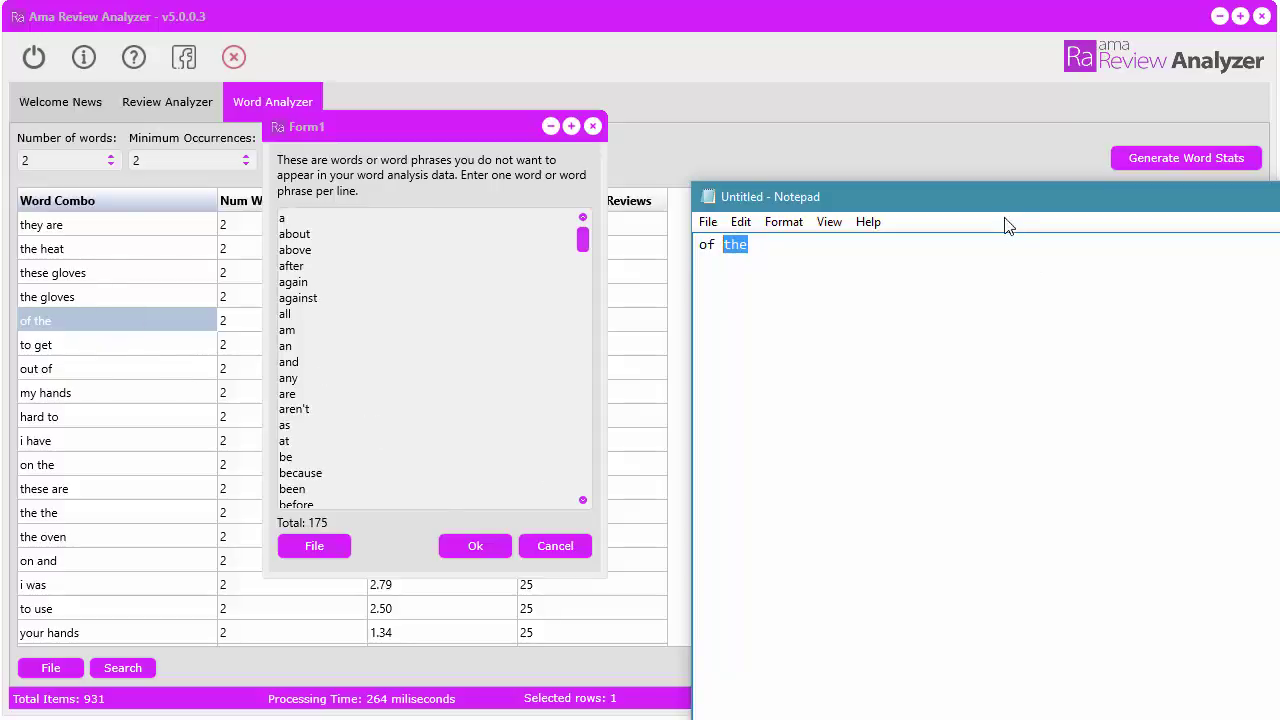
key(alt+Tab)
drag(451, 124, 575, 119)
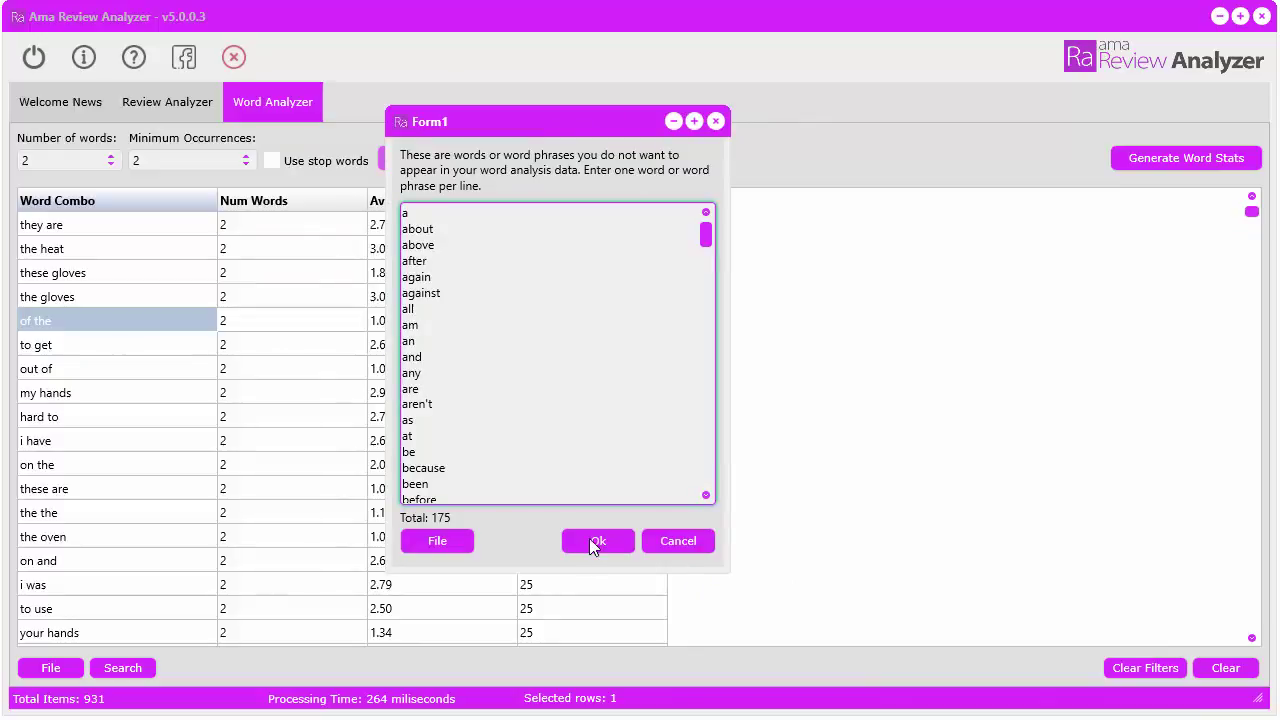
click(594, 540)
Enable stop words, clear and regenerate the two-word statistics, and select the first combination, "these gloves"
click(272, 161)
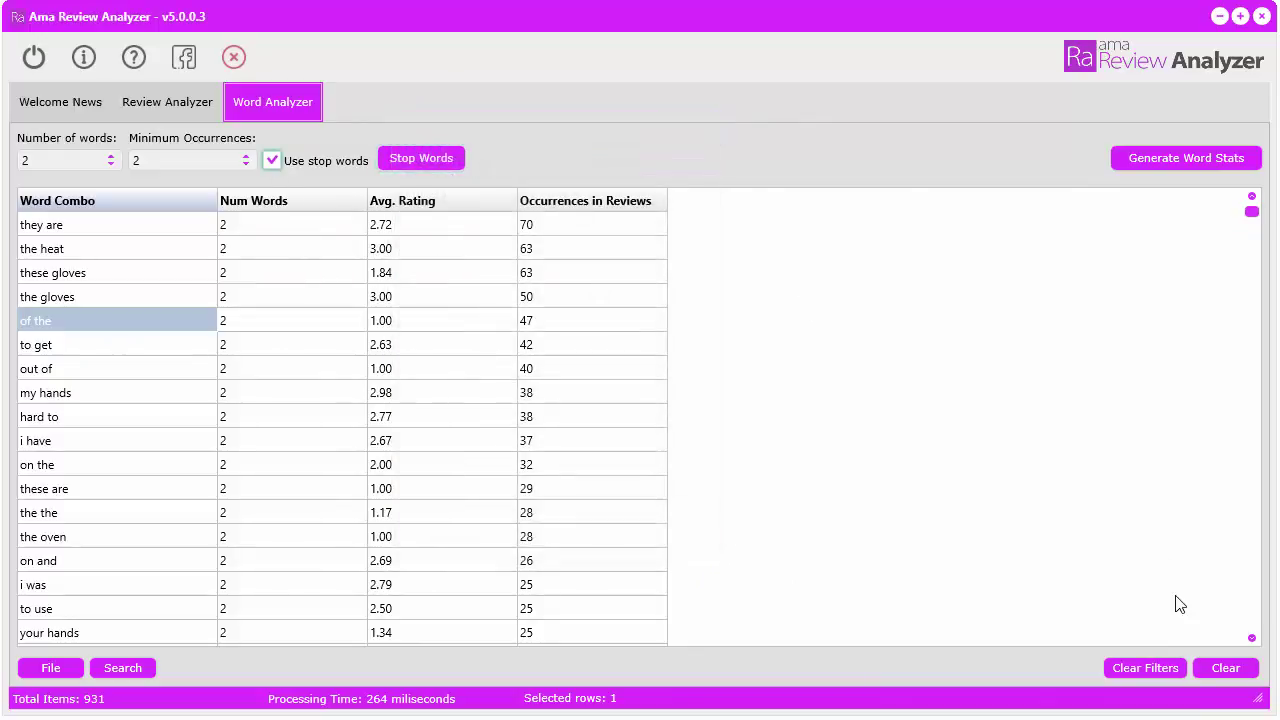
click(1224, 668)
click(649, 429)
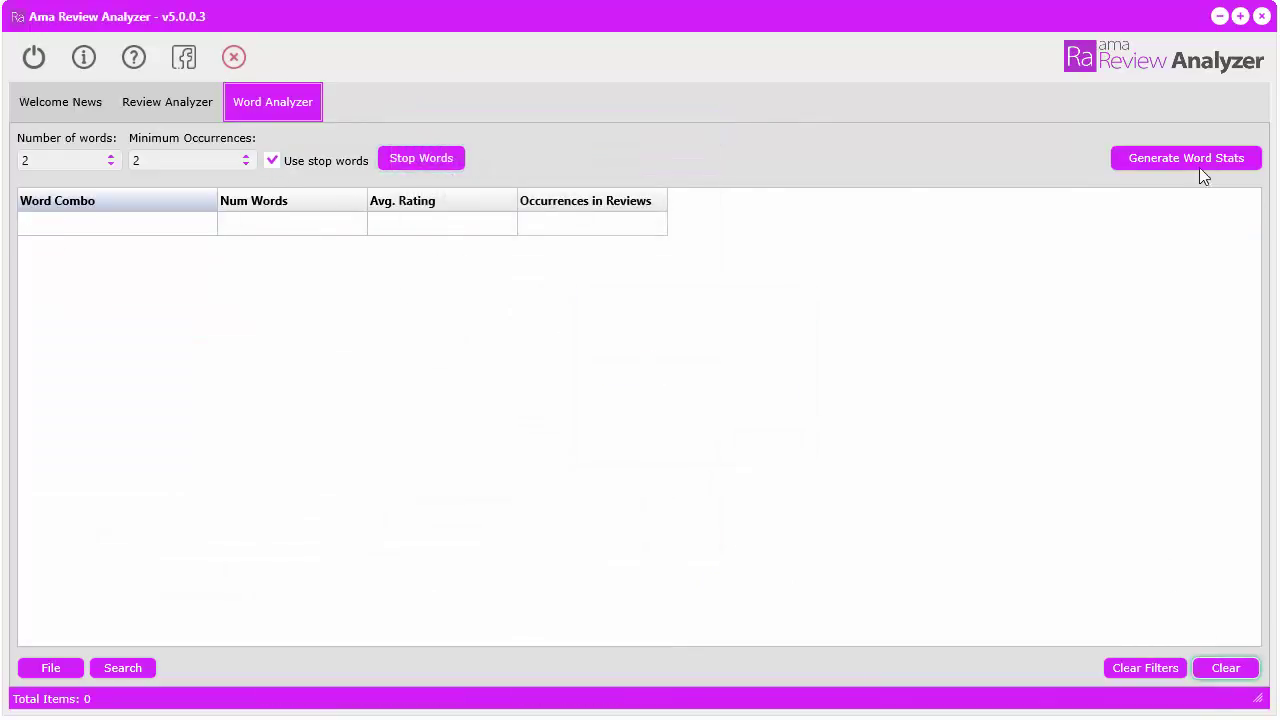
click(1199, 163)
click(86, 230)
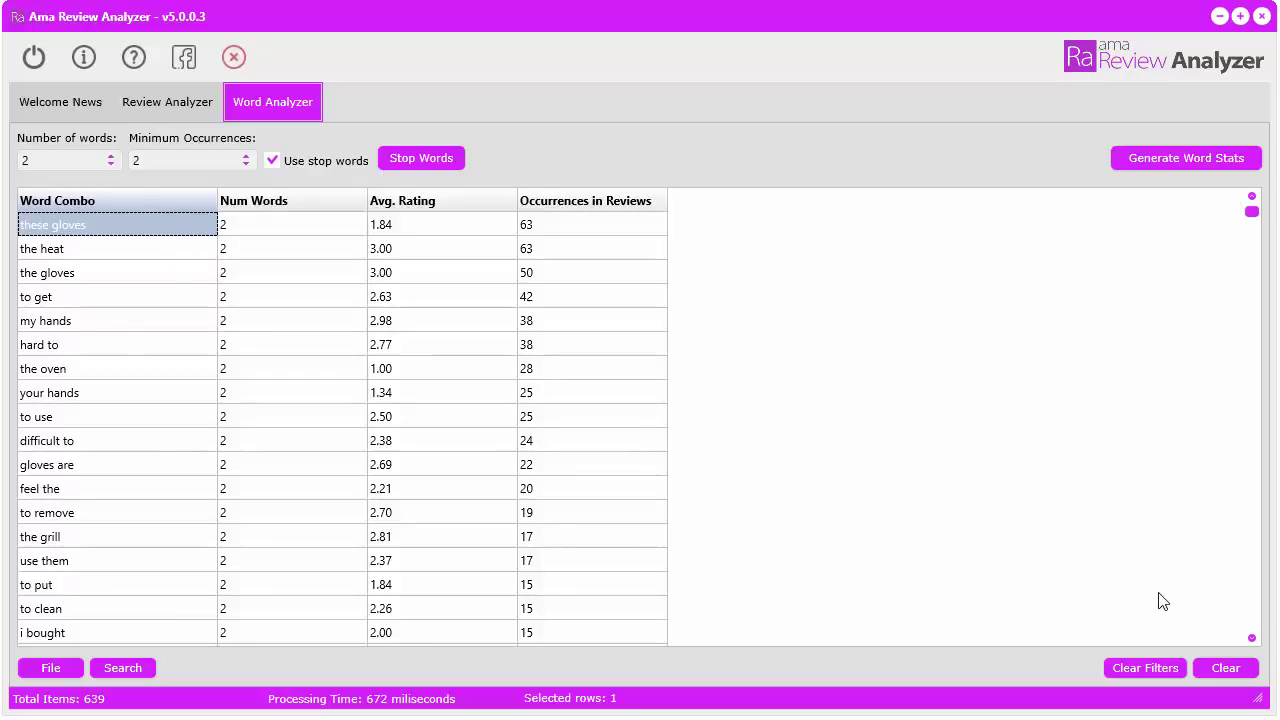
Search the word results for "the", remove the search, and view the filter choices for the Num Words column
click(142, 670)
click(206, 632)
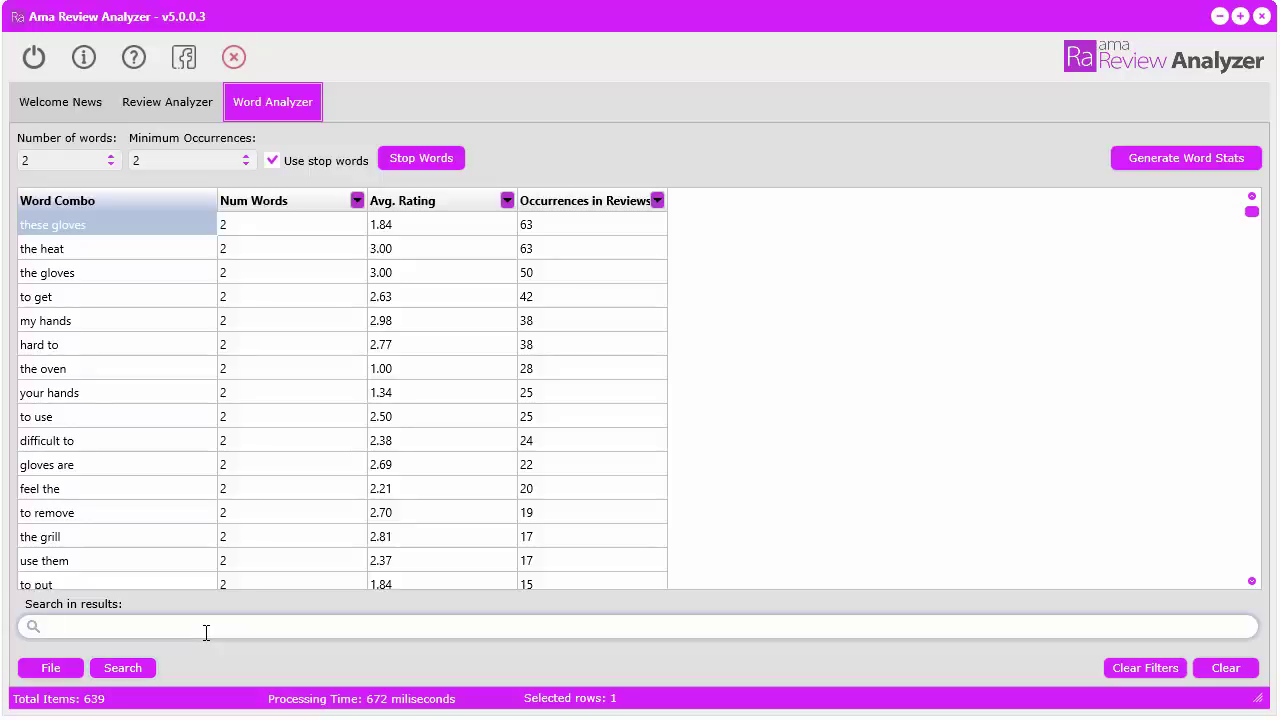
text(the)
key(BackSpace)
key(BackSpace)
key(BackSpace)
click(122, 668)
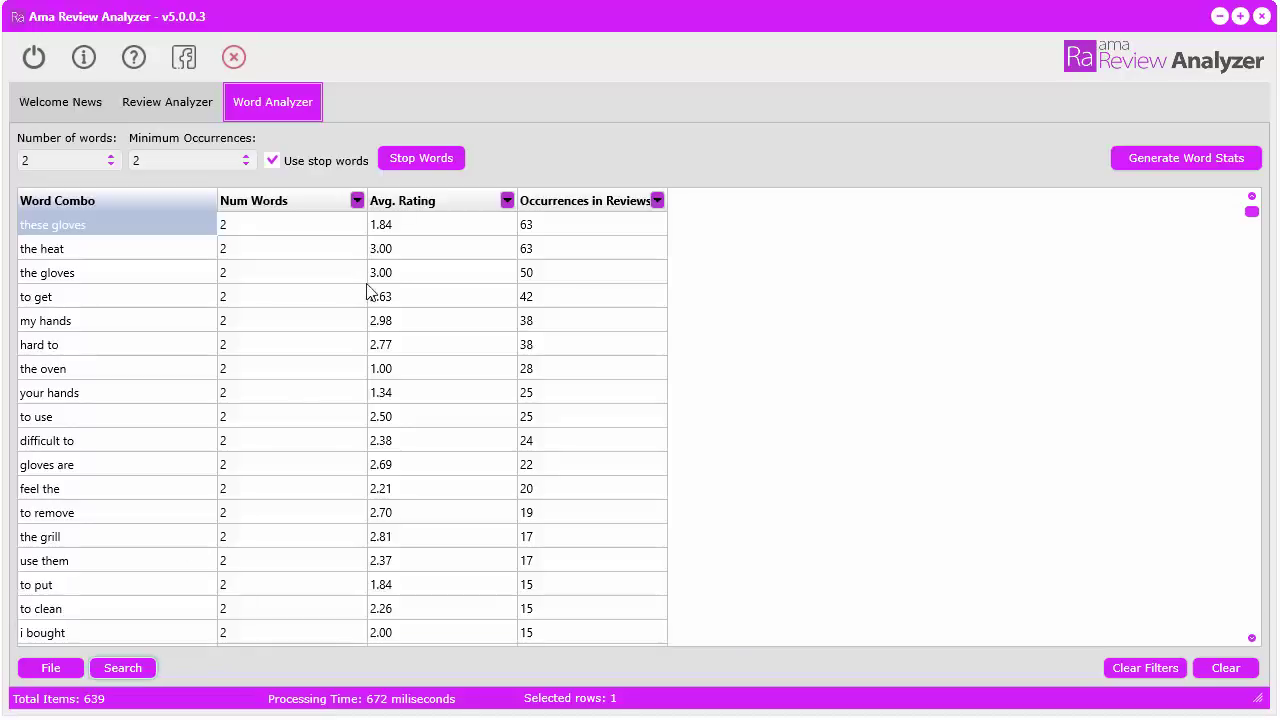
click(357, 201)
click(749, 264)
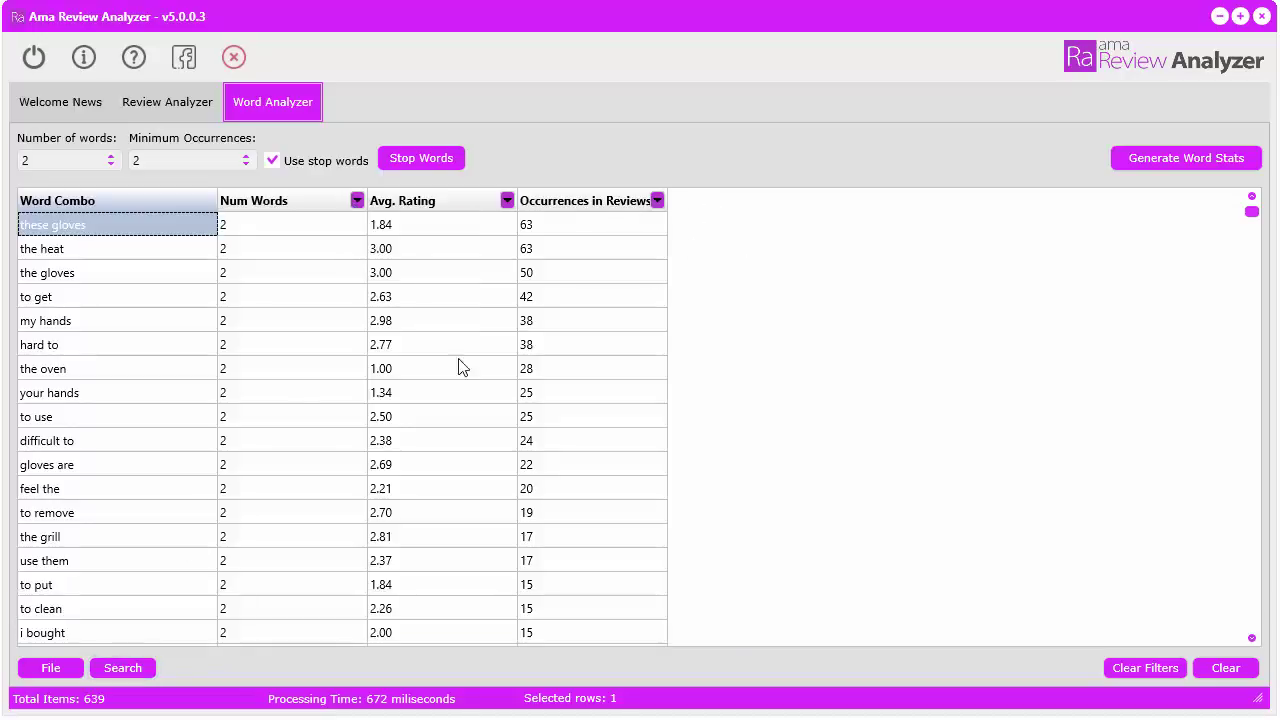
Move the application window up and examine the file options for saving, loading and exporting the word results
click(50, 672)
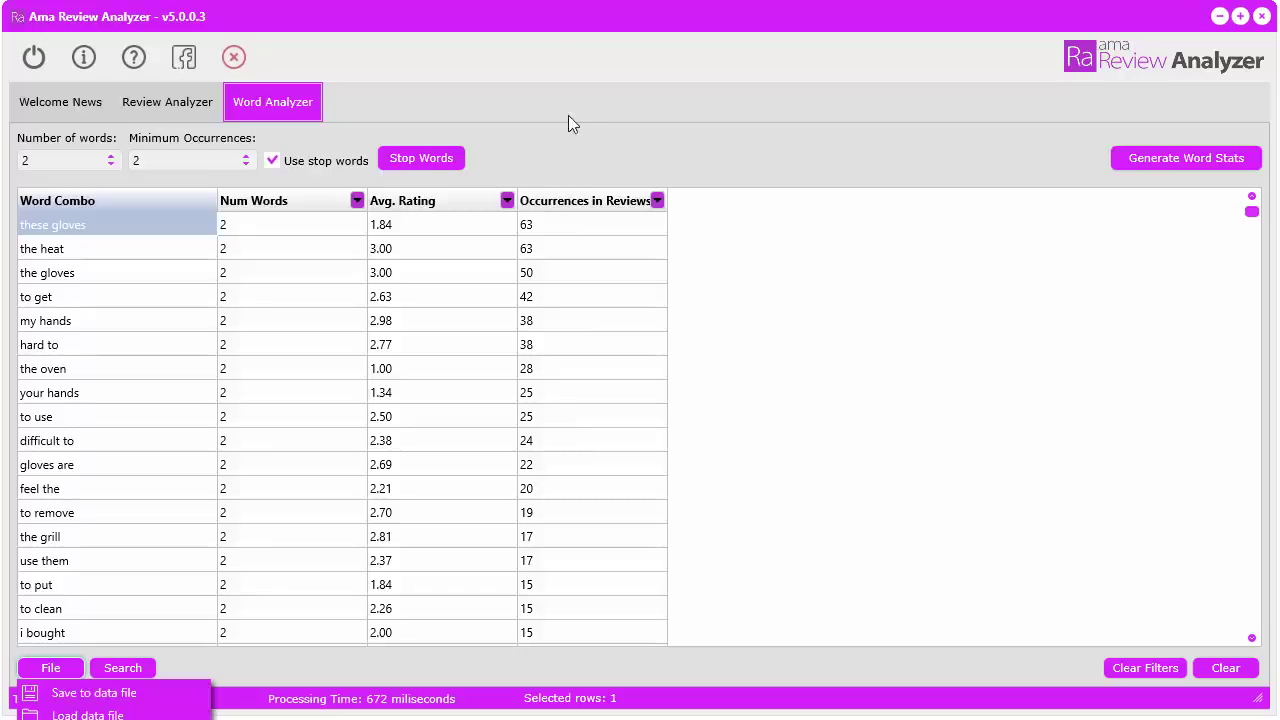
click(560, 25)
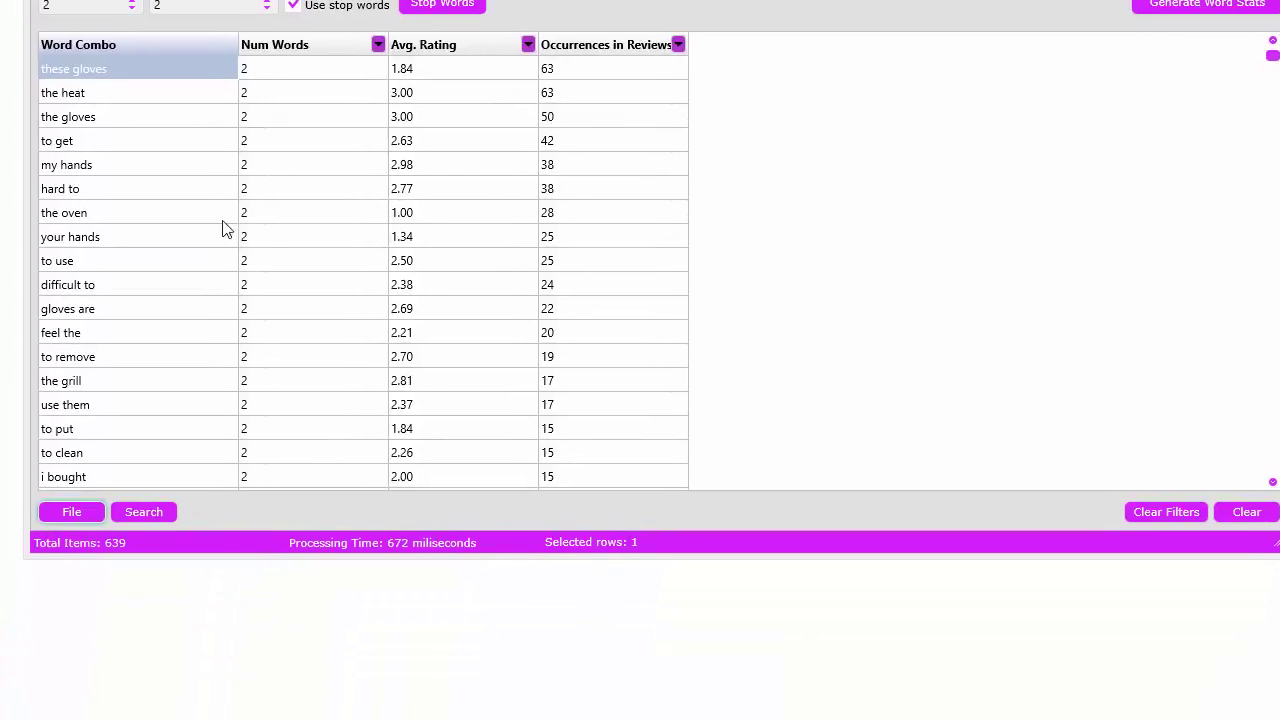
click(78, 512)
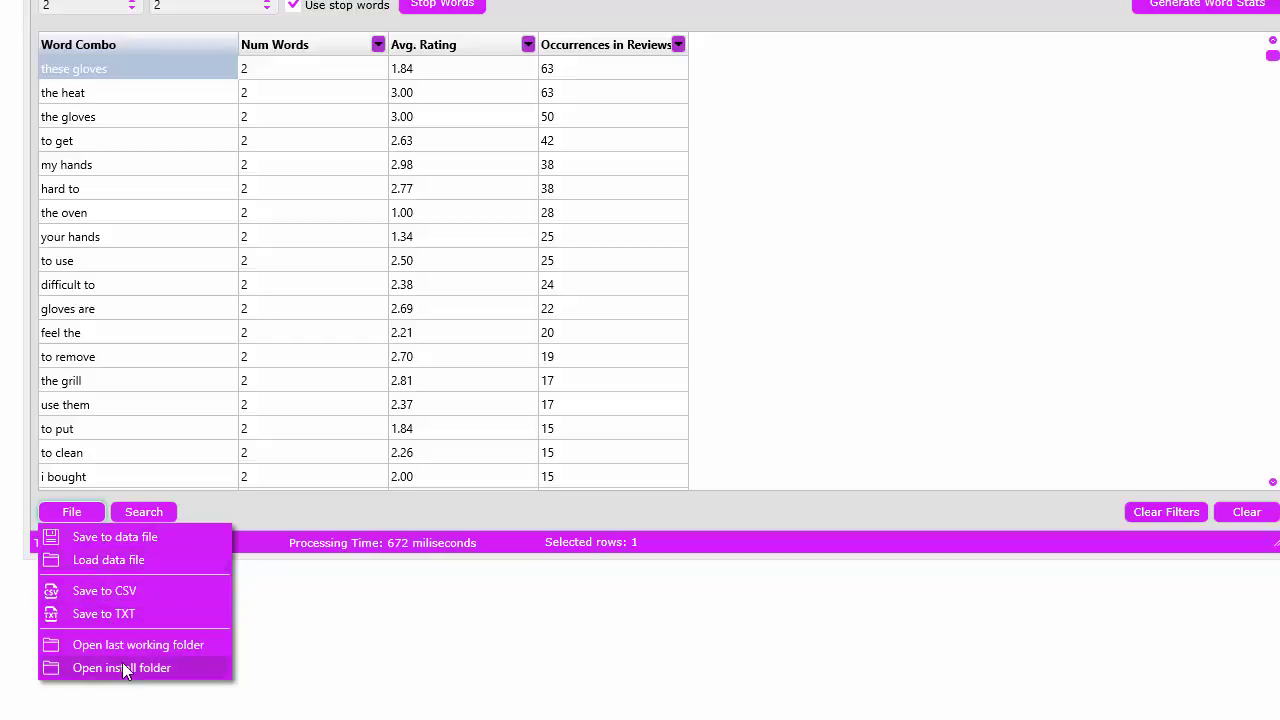
key(Escape)
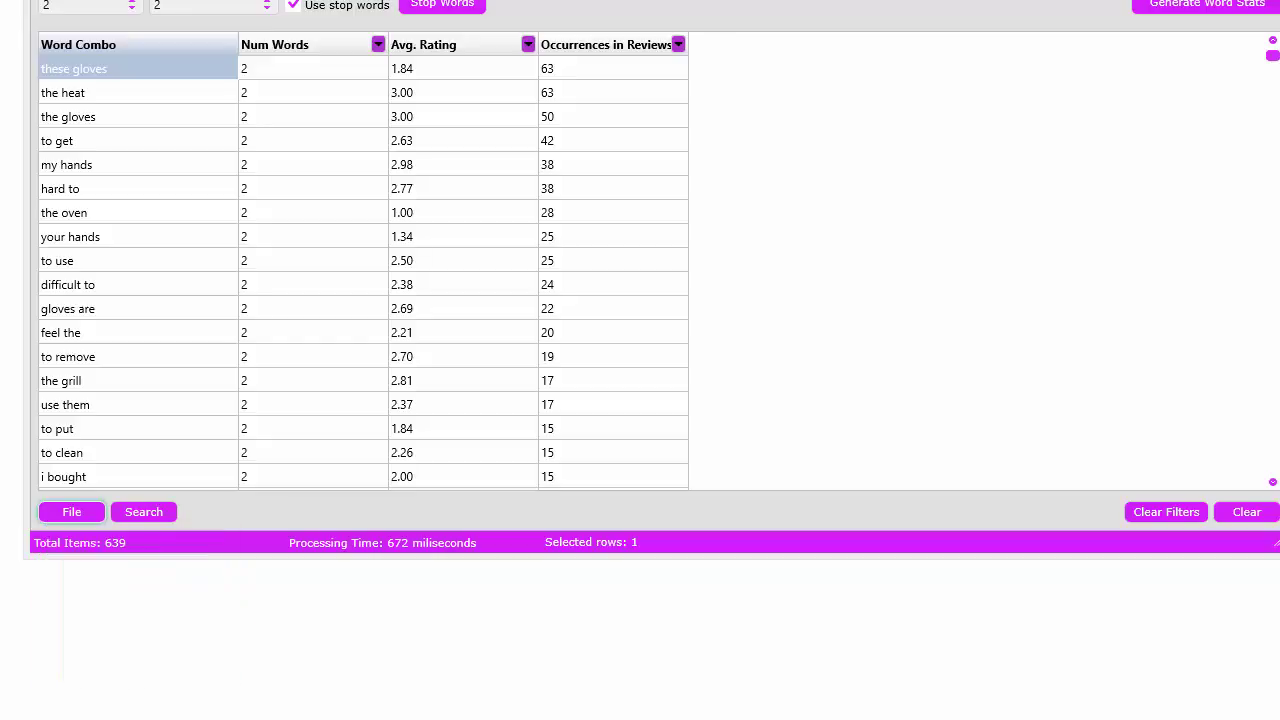
View the last working folder and the install folder in turn, returning to the word results after each
click(64, 514)
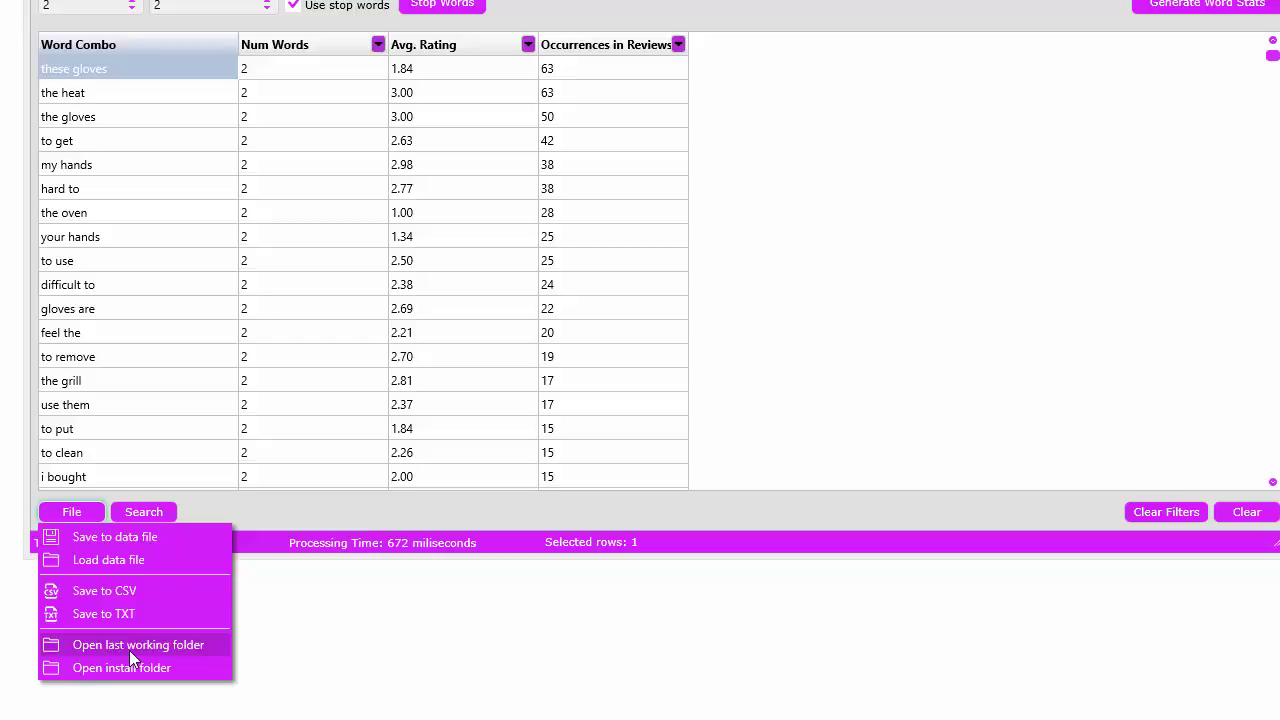
click(129, 650)
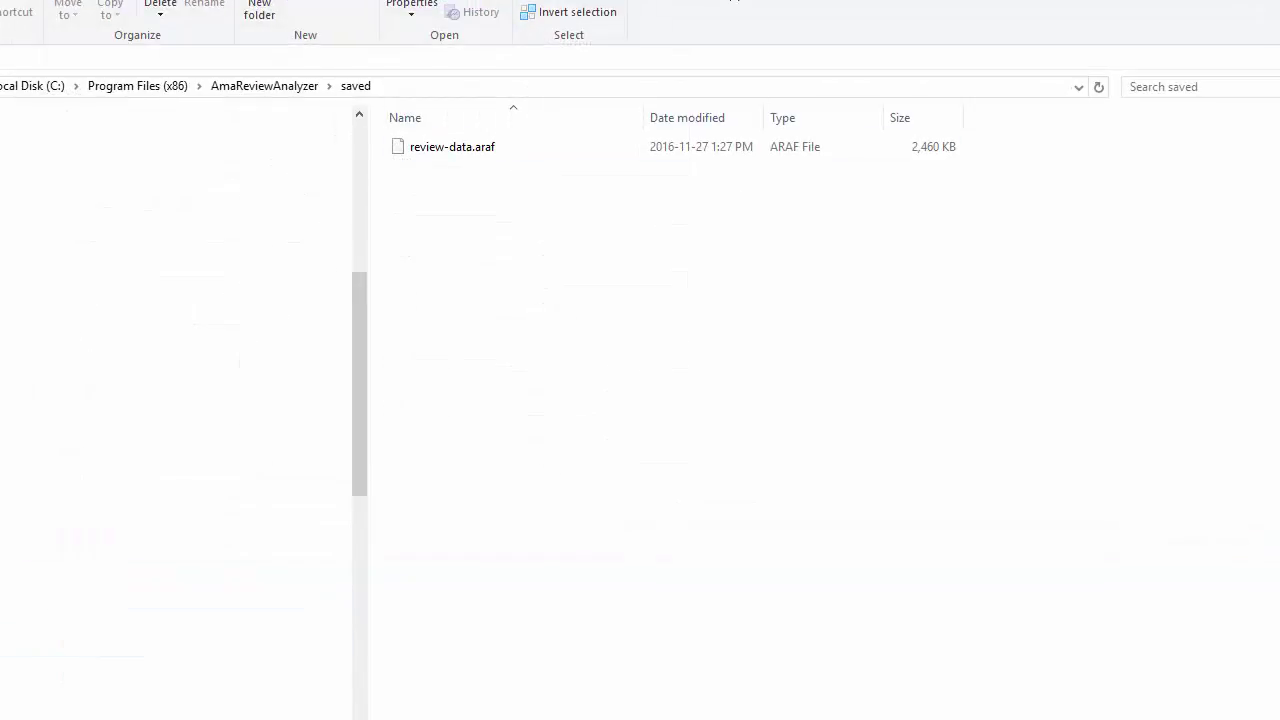
key(alt+Tab)
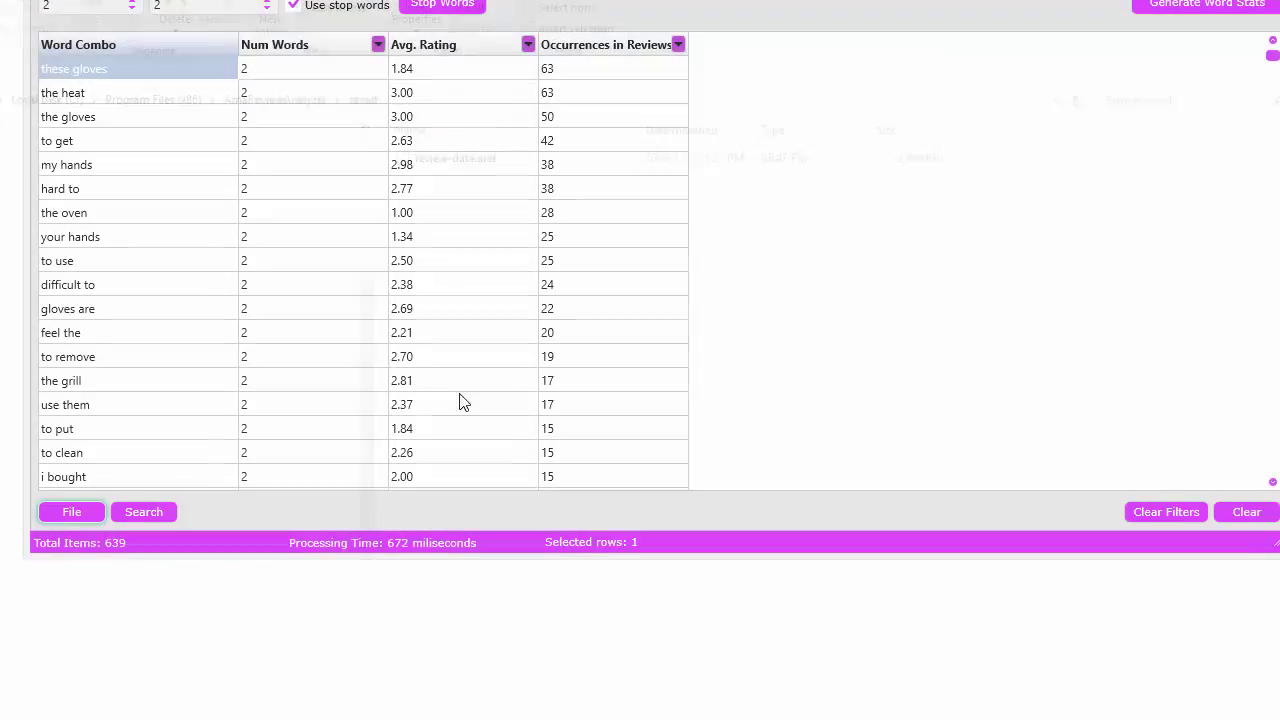
click(89, 519)
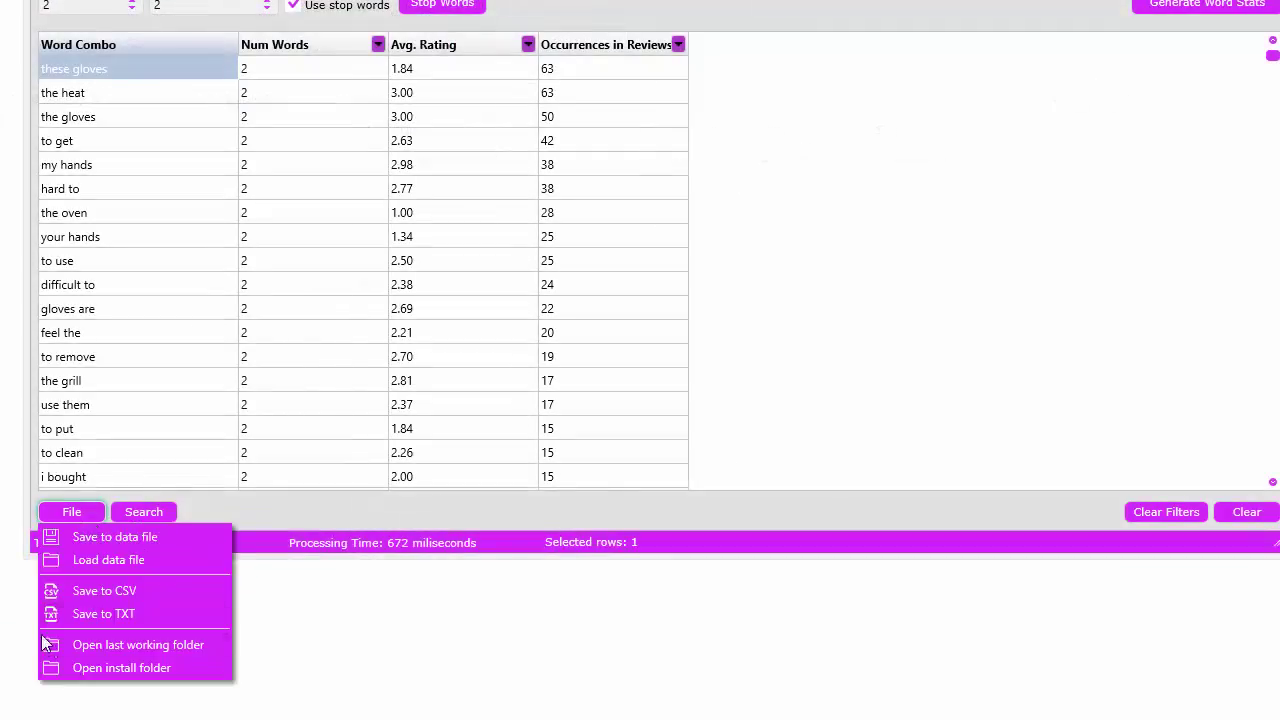
click(113, 670)
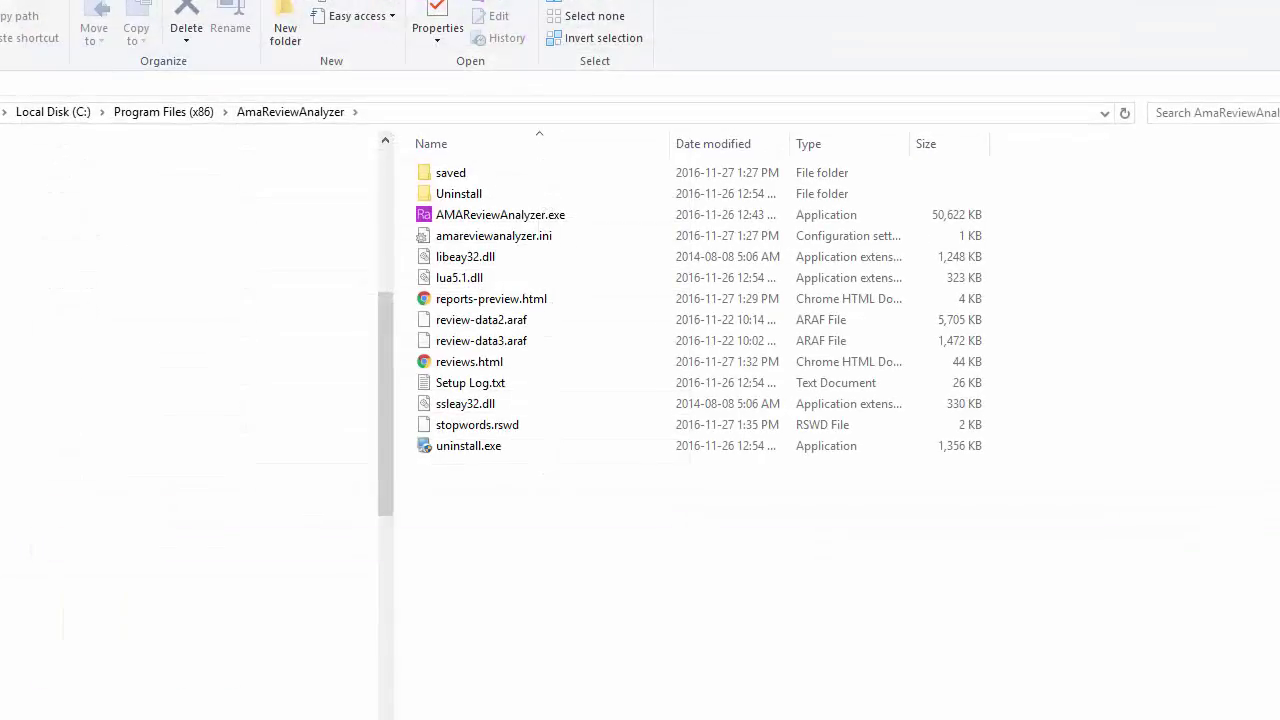
key(alt+Tab)
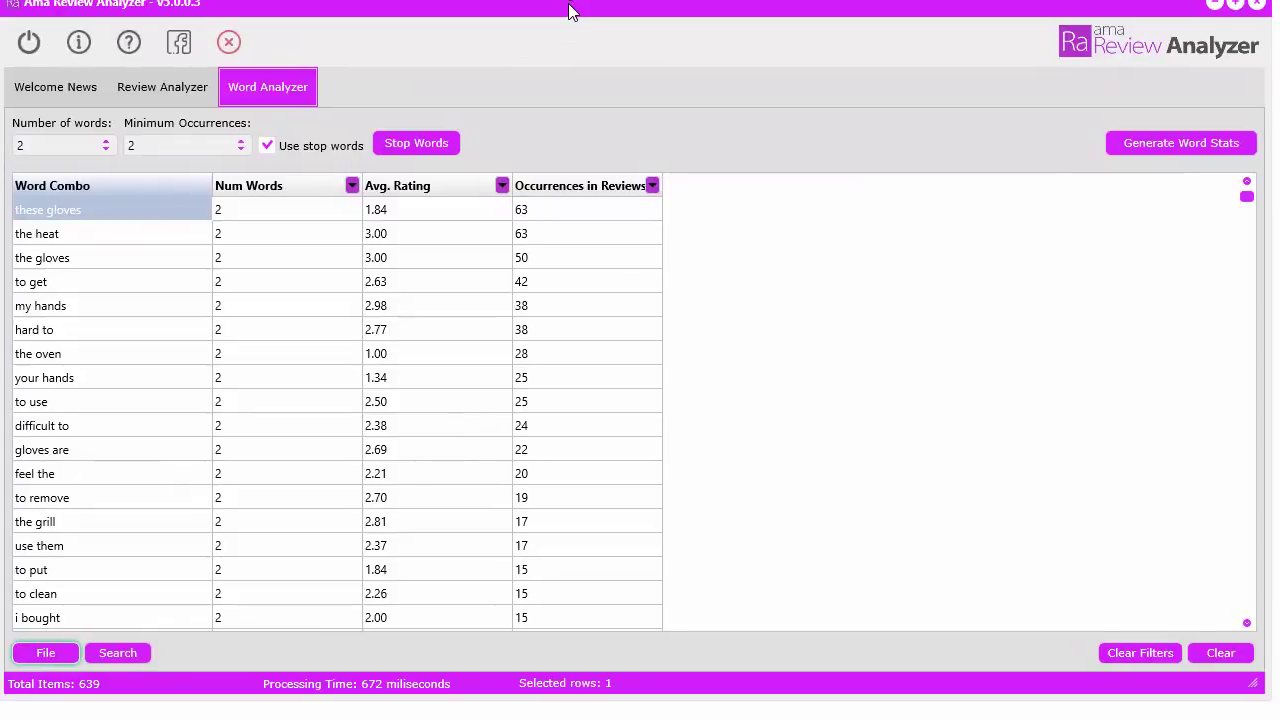
Clear the collected critical reviews and the two-word statistics
click(164, 90)
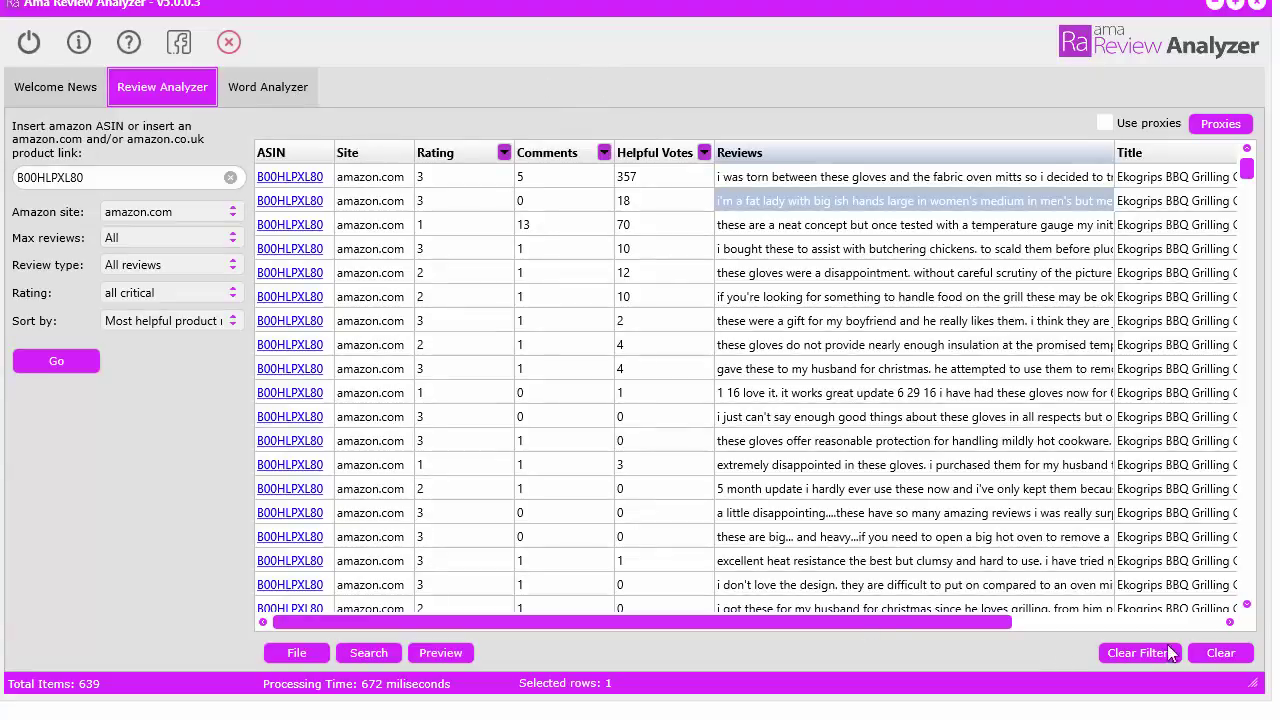
click(1220, 652)
click(665, 440)
click(272, 86)
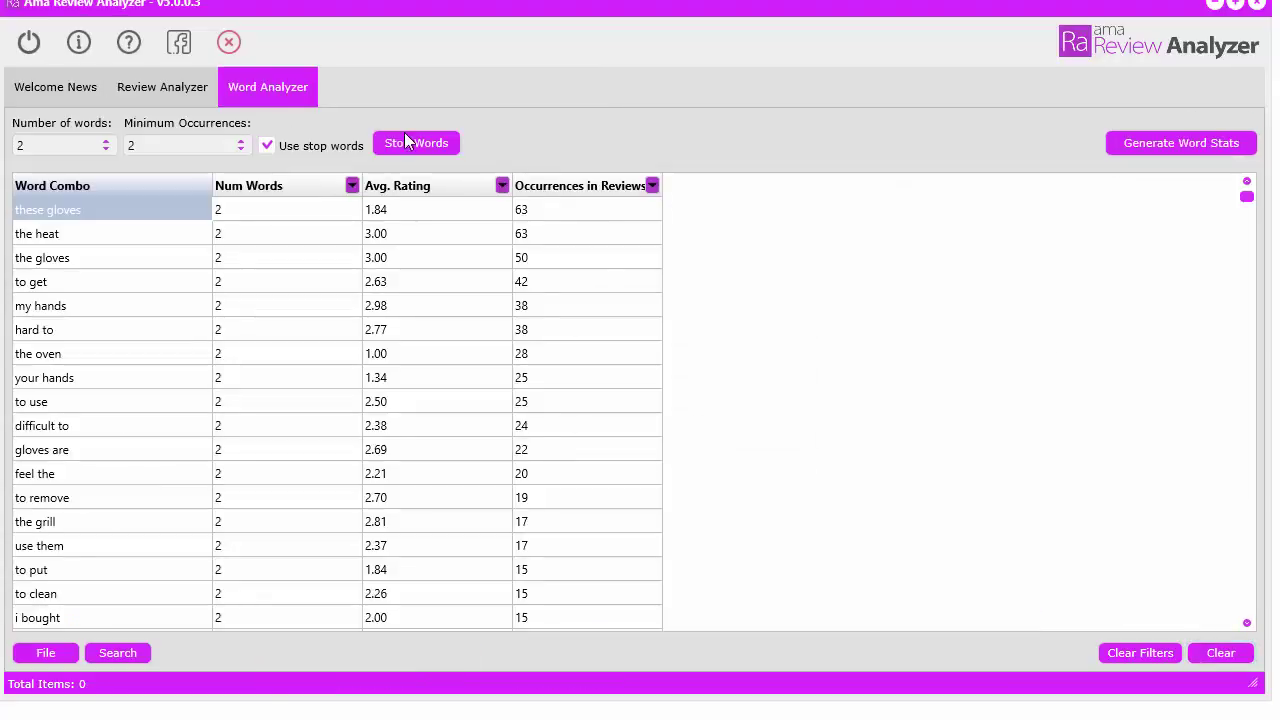
click(1216, 652)
click(670, 428)
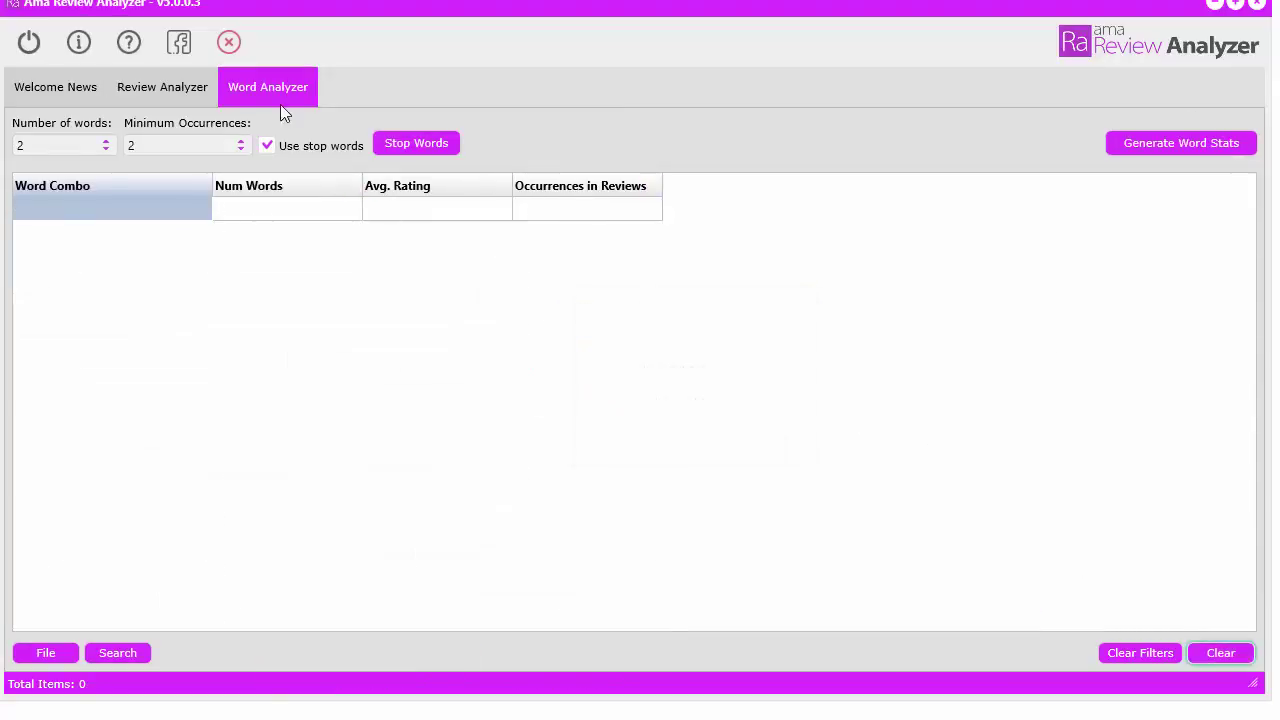
Collect reviews for ASIN B00HLPXL80 with the rating set to all positive, and stop the collection after the first pages
click(144, 95)
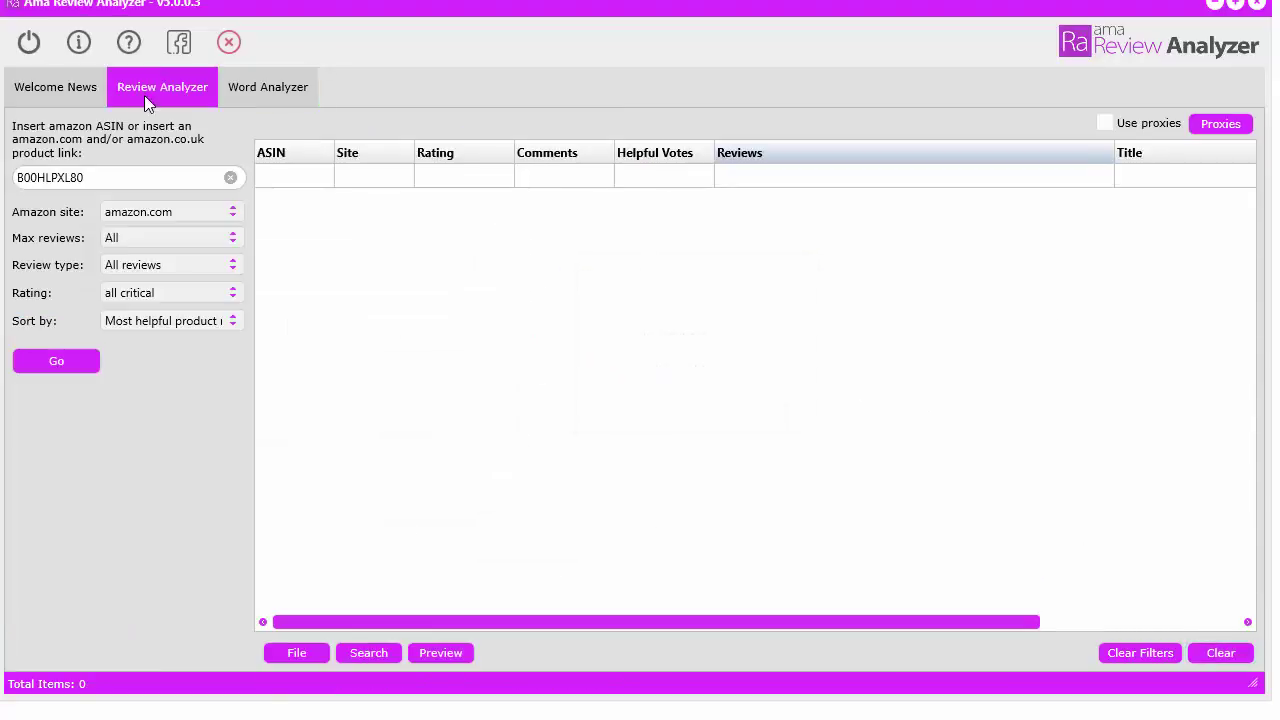
click(188, 293)
click(147, 430)
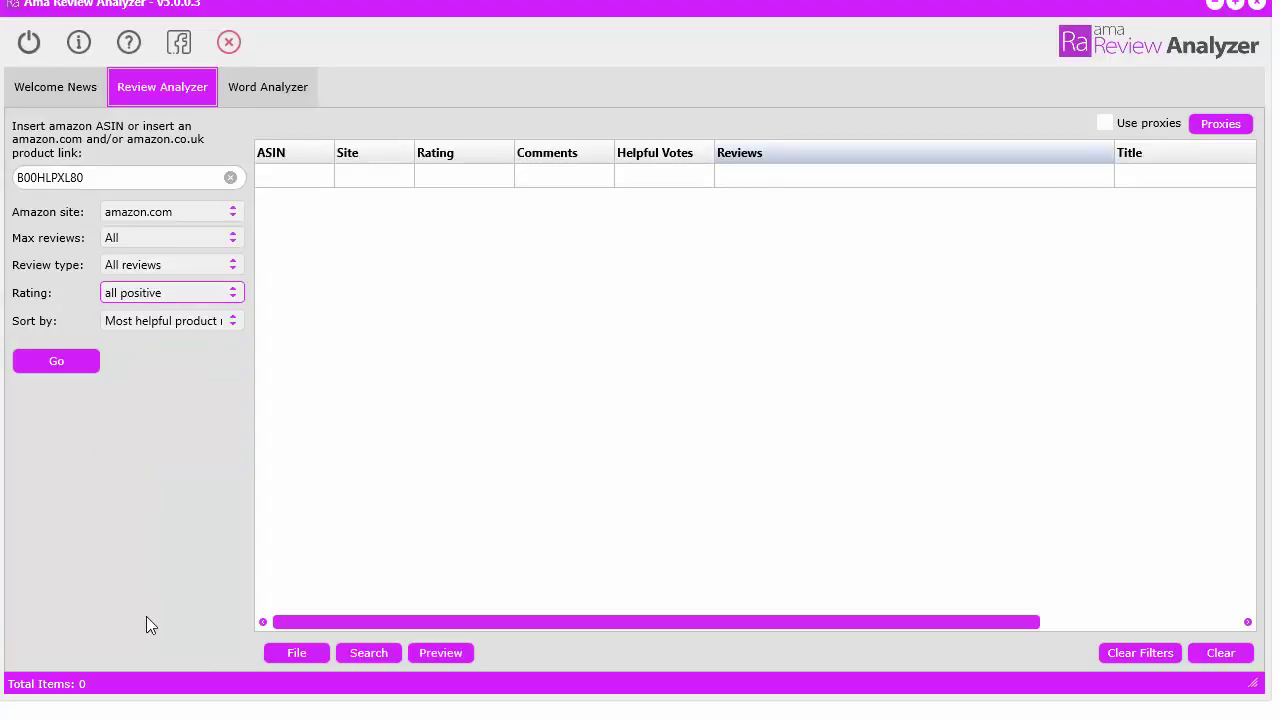
click(56, 359)
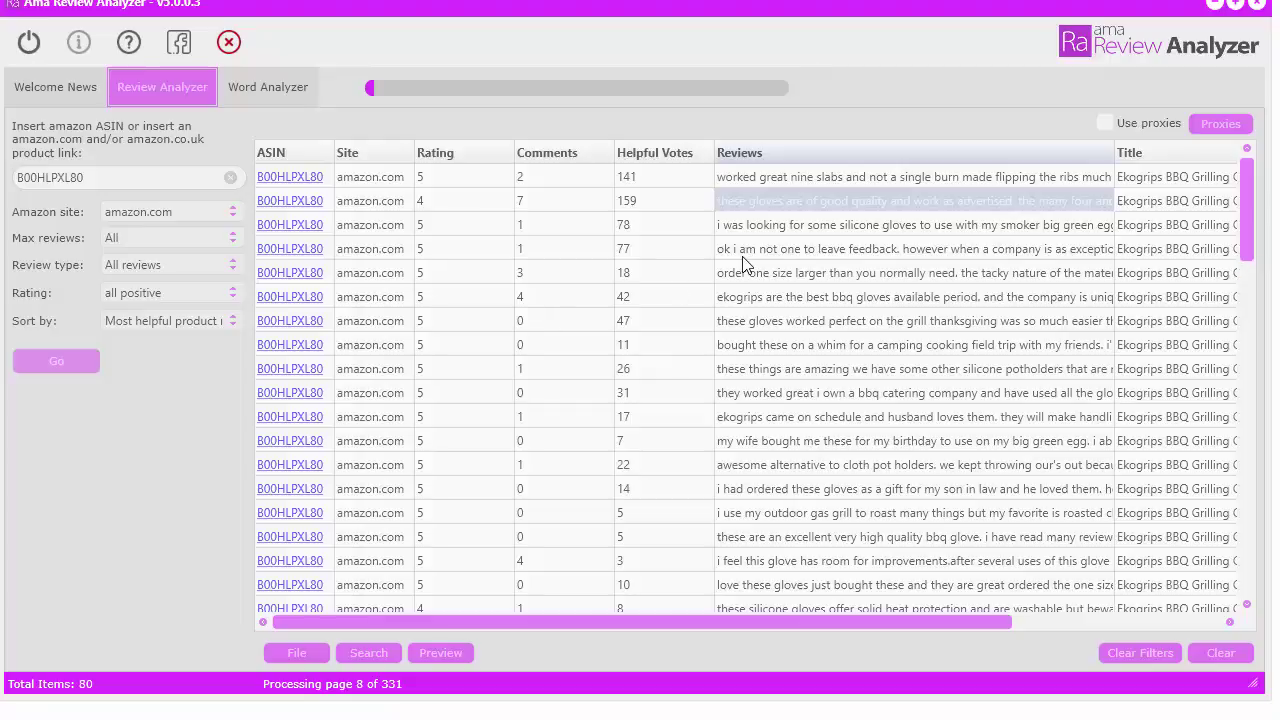
click(236, 44)
Set the number of words to 3 and generate word statistics for the positive reviews using stop words
click(267, 88)
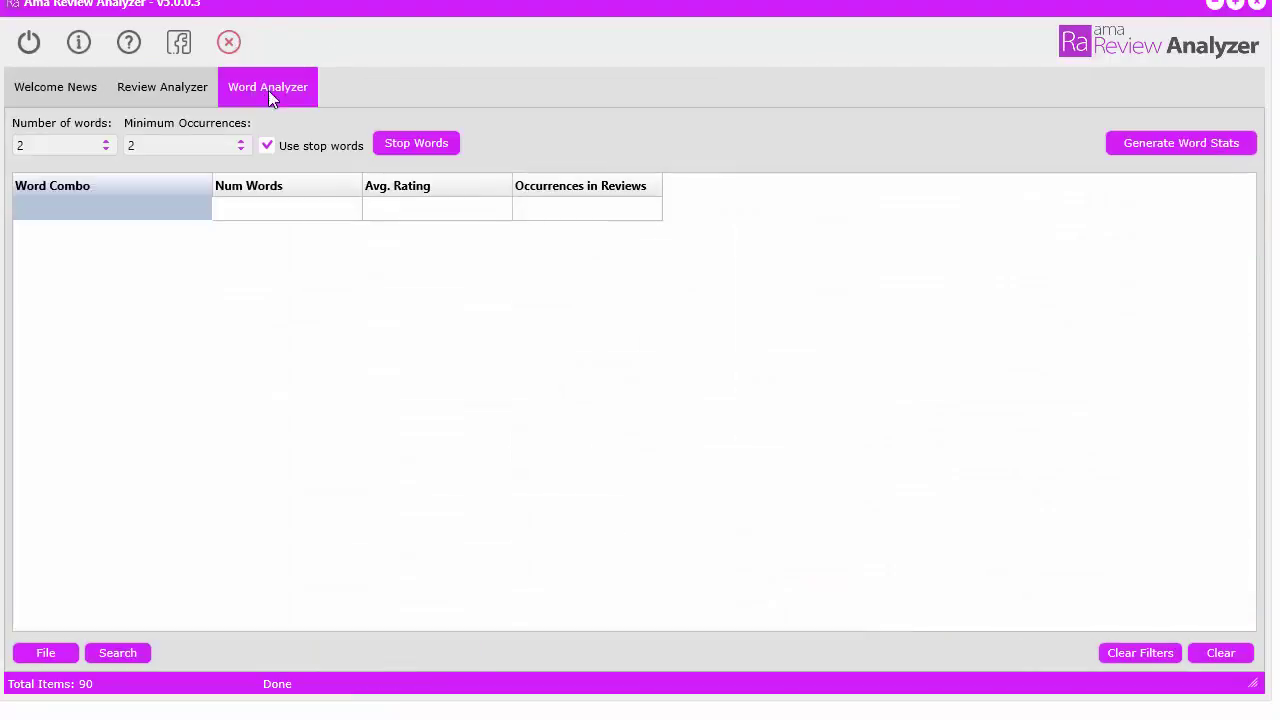
click(90, 150)
click(74, 205)
click(1168, 150)
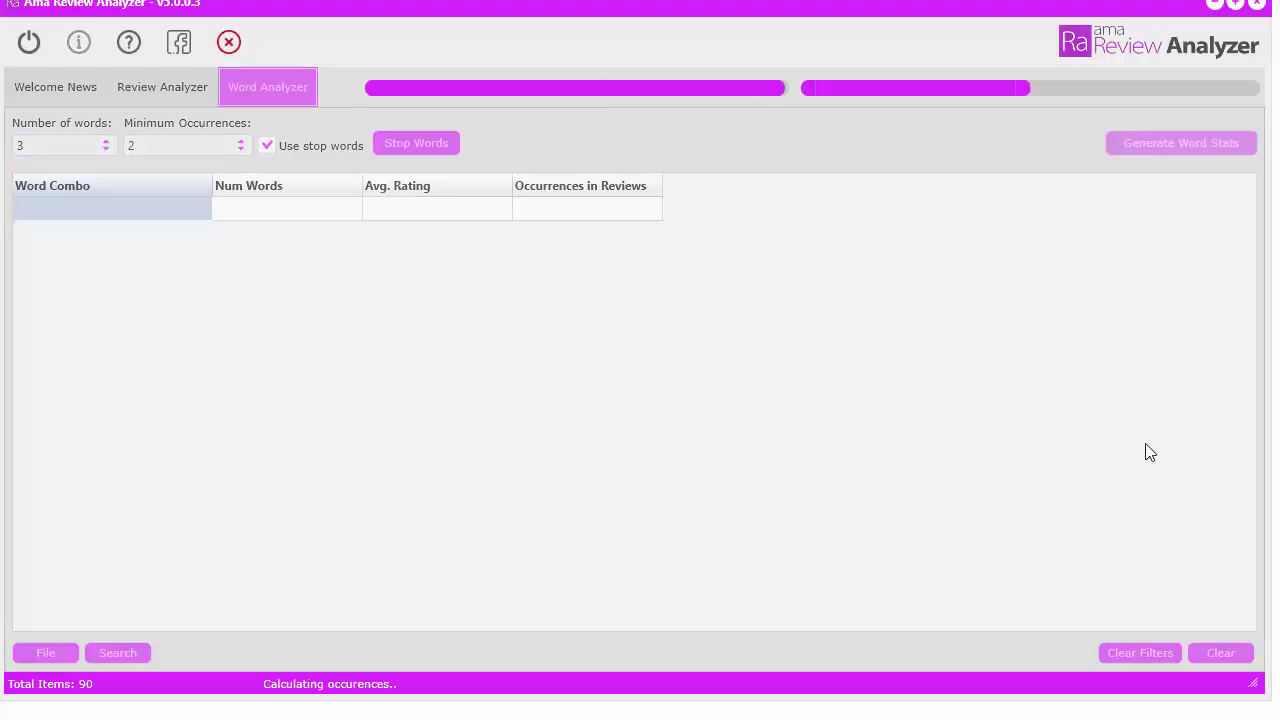
Examine the most frequent three-word combinations, from "one size fits" to "jolly green products", with their ratings and occurrences
click(87, 209)
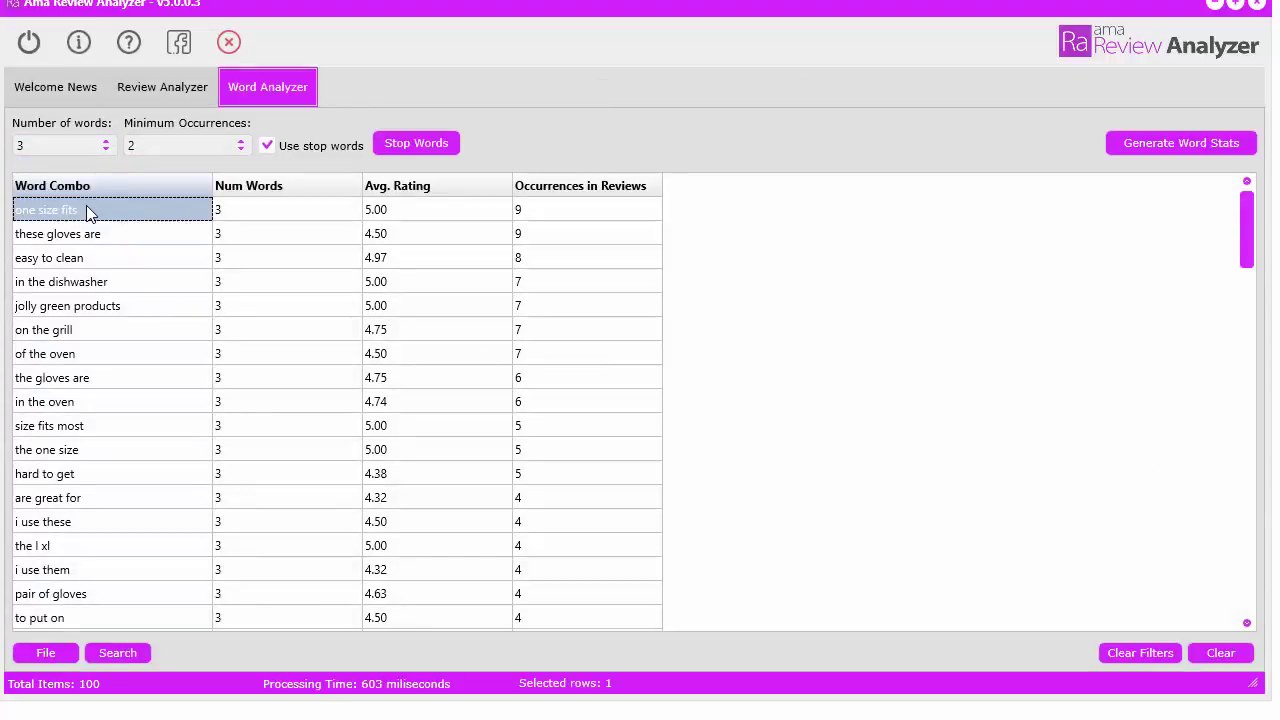
click(125, 235)
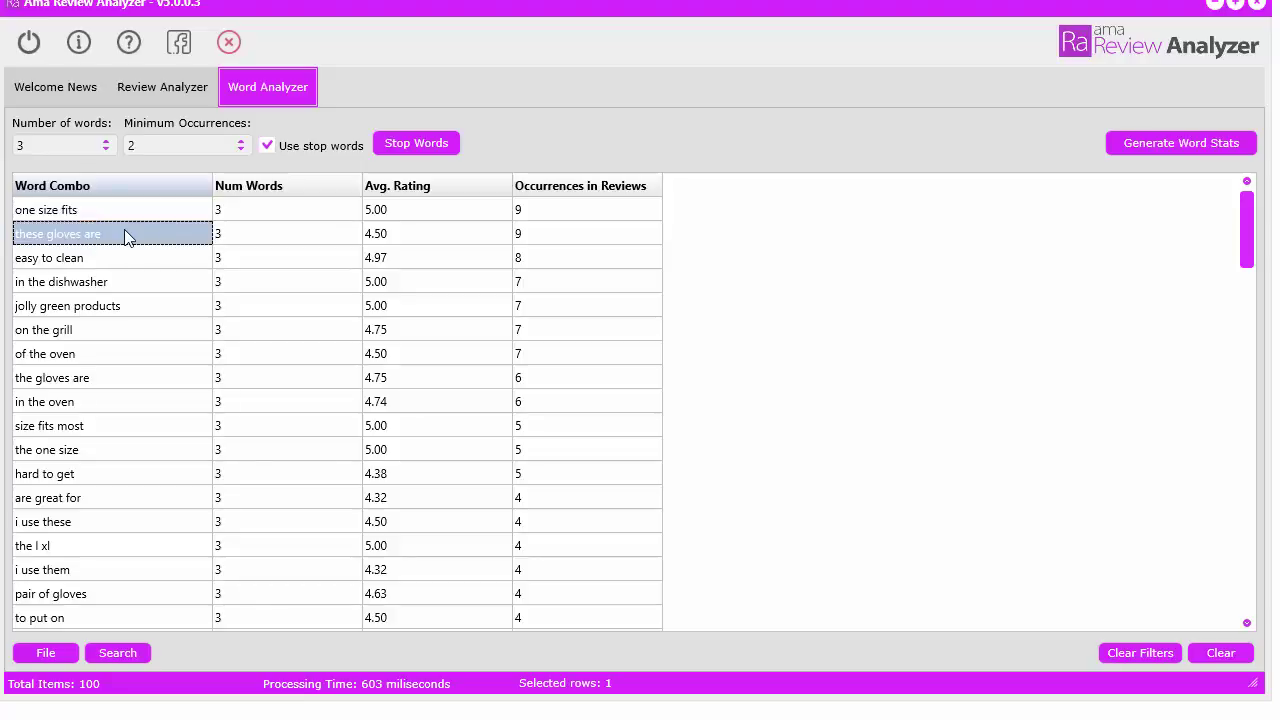
click(80, 209)
click(26, 256)
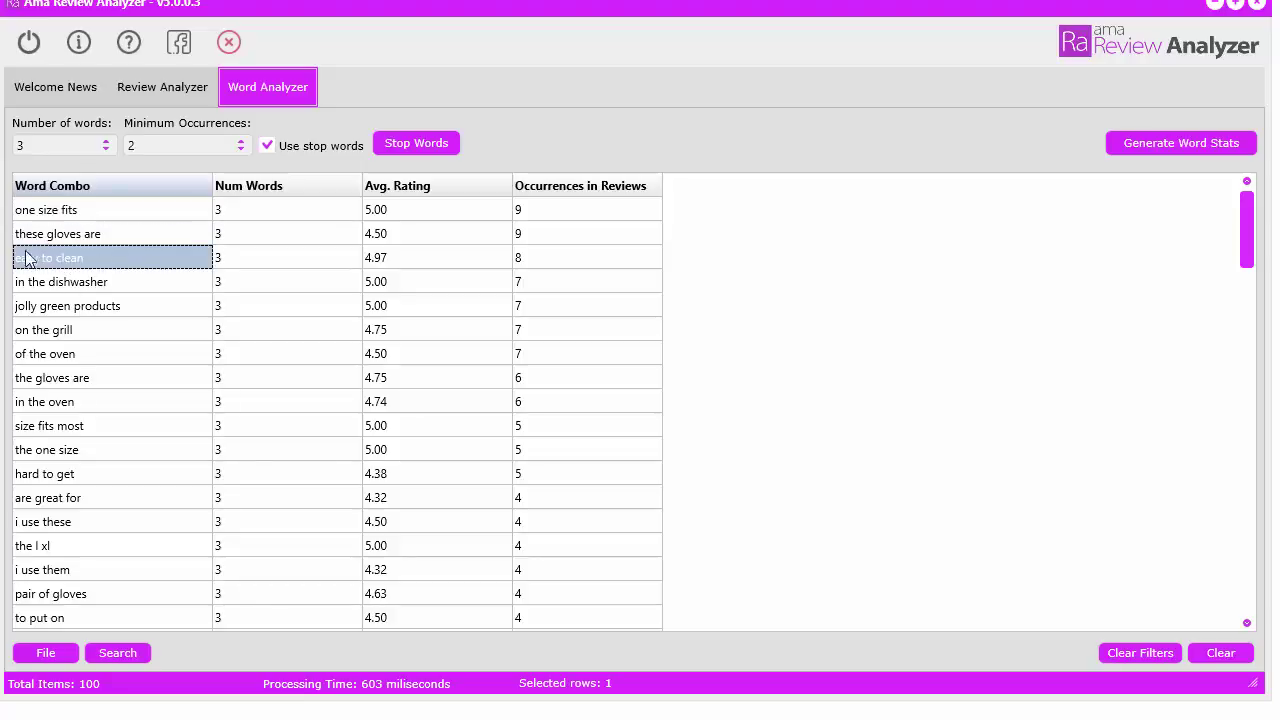
click(64, 282)
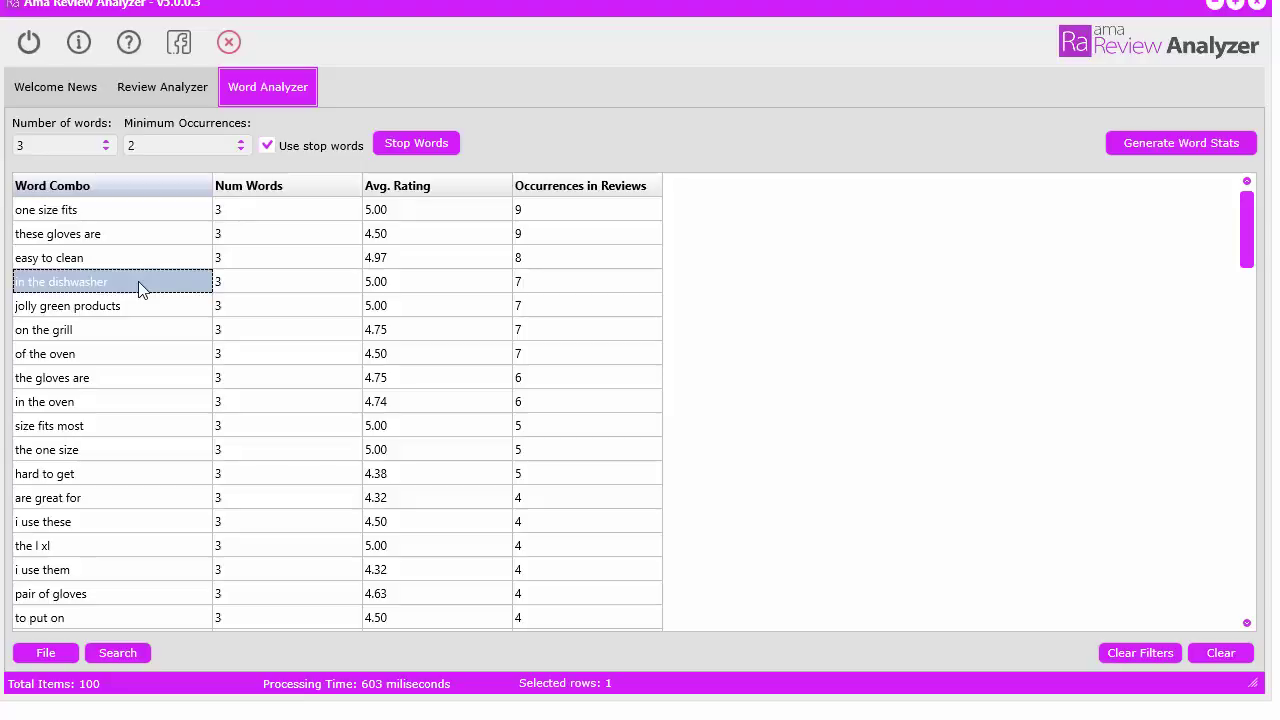
click(80, 312)
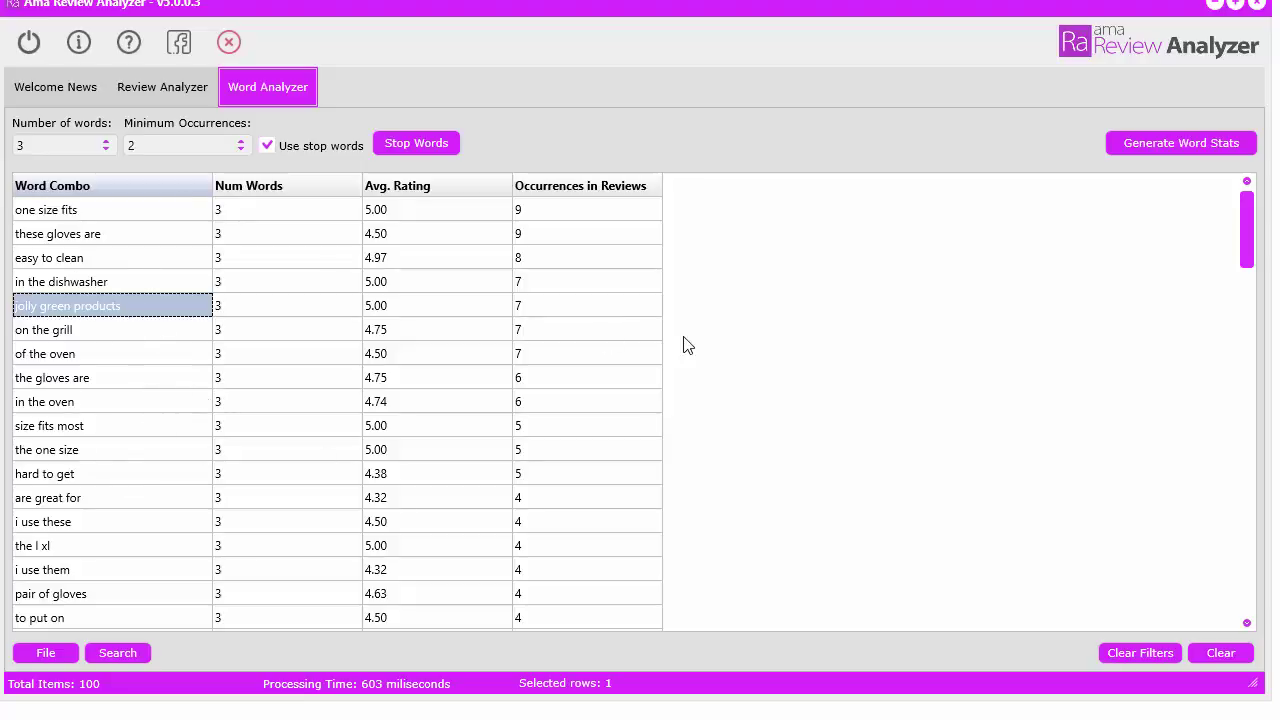
click(557, 426)
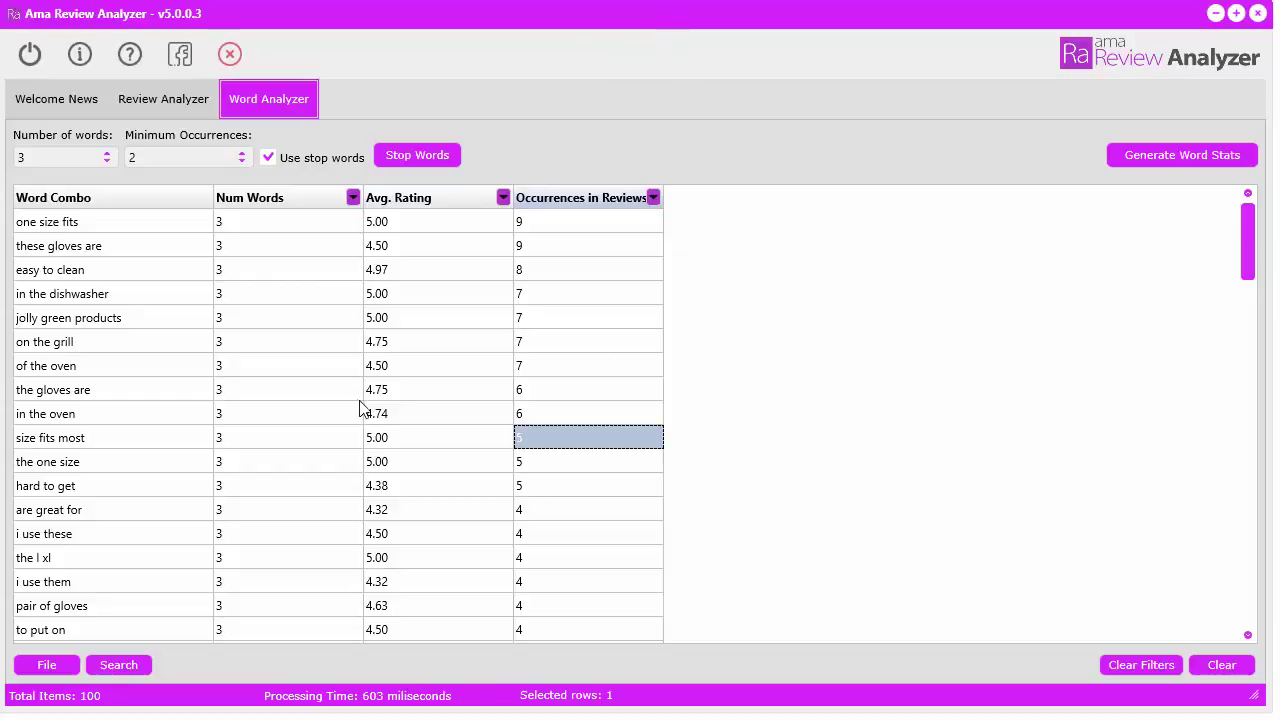
click(236, 388)
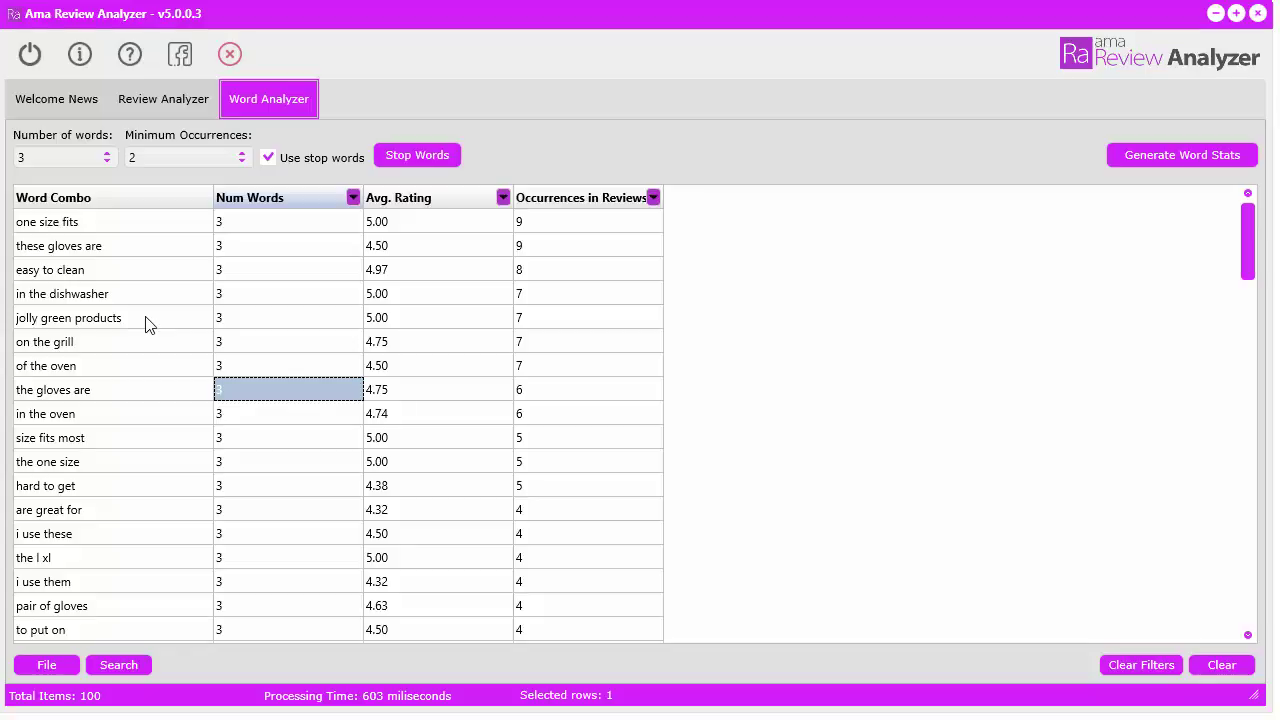
Return to the collected positive reviews and select the one beginning "these gloves are of good quality"
click(212, 102)
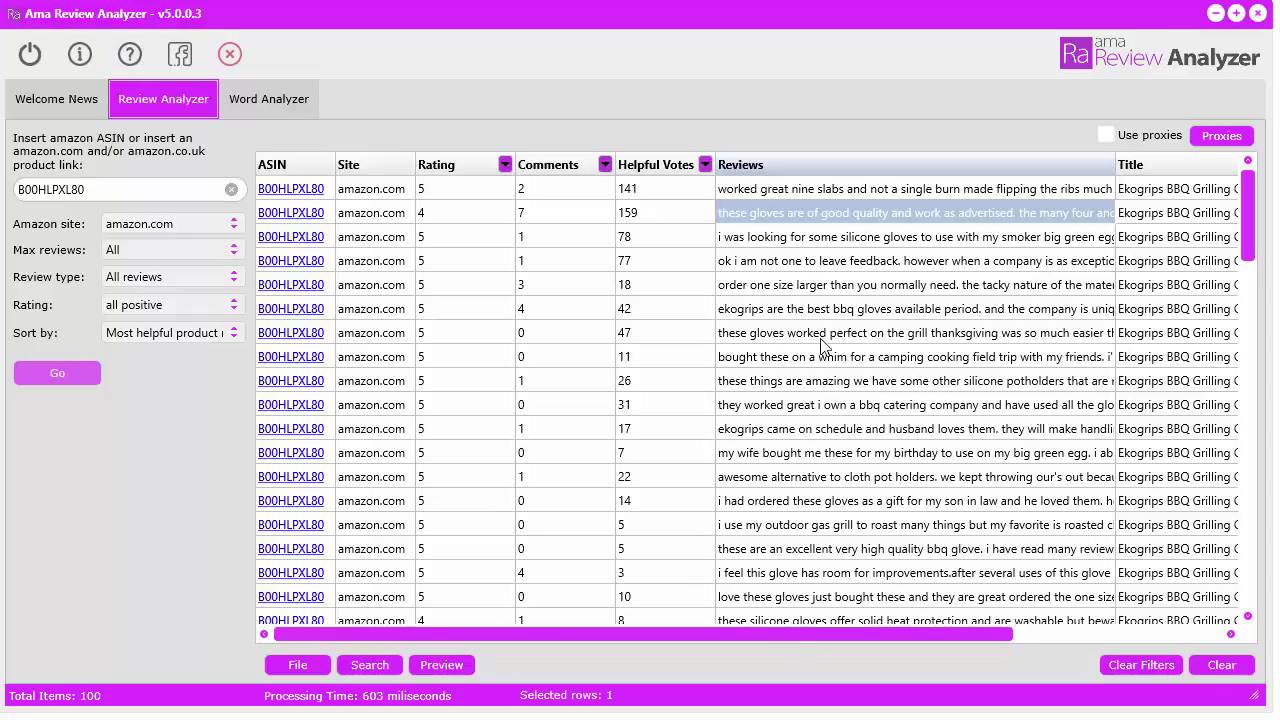
click(875, 356)
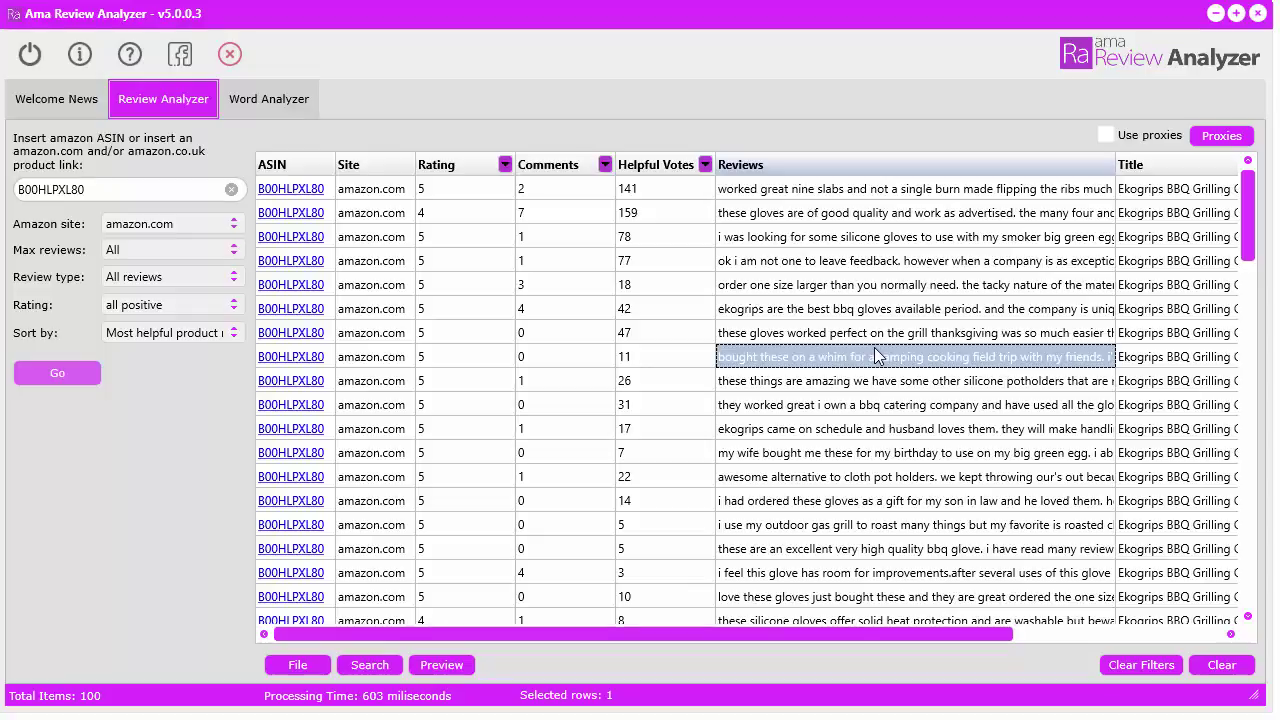
click(900, 214)
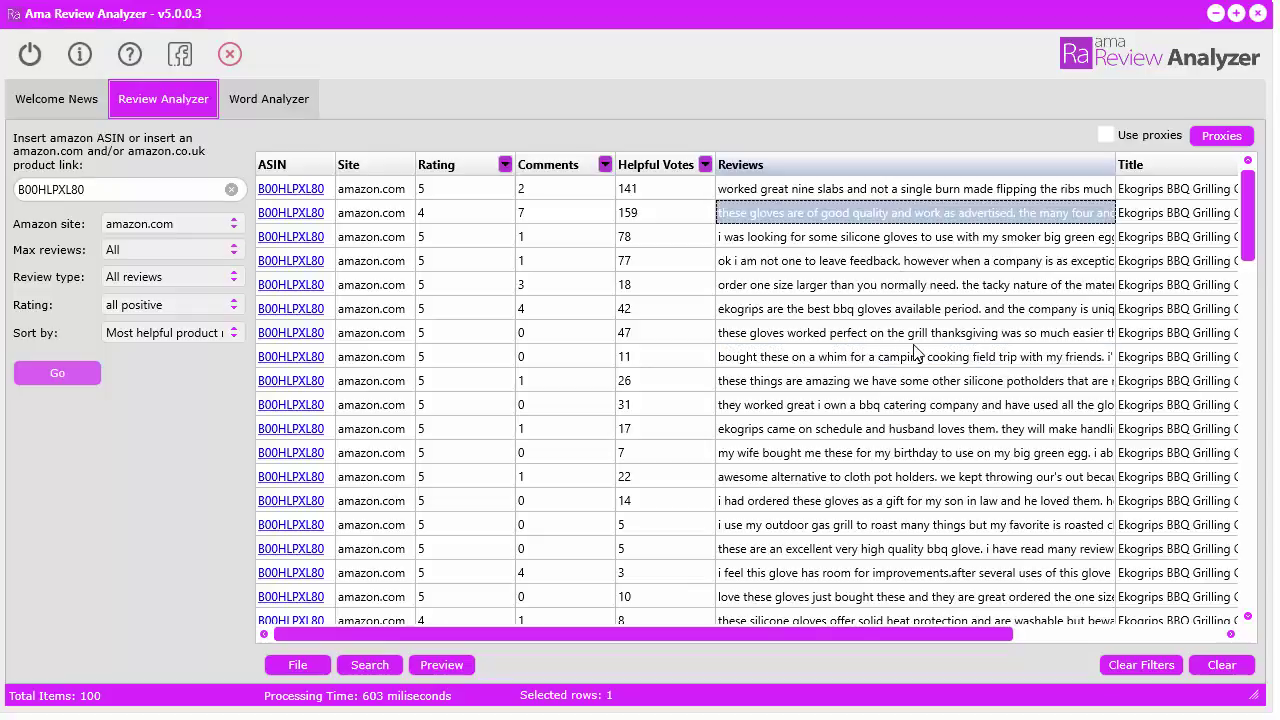